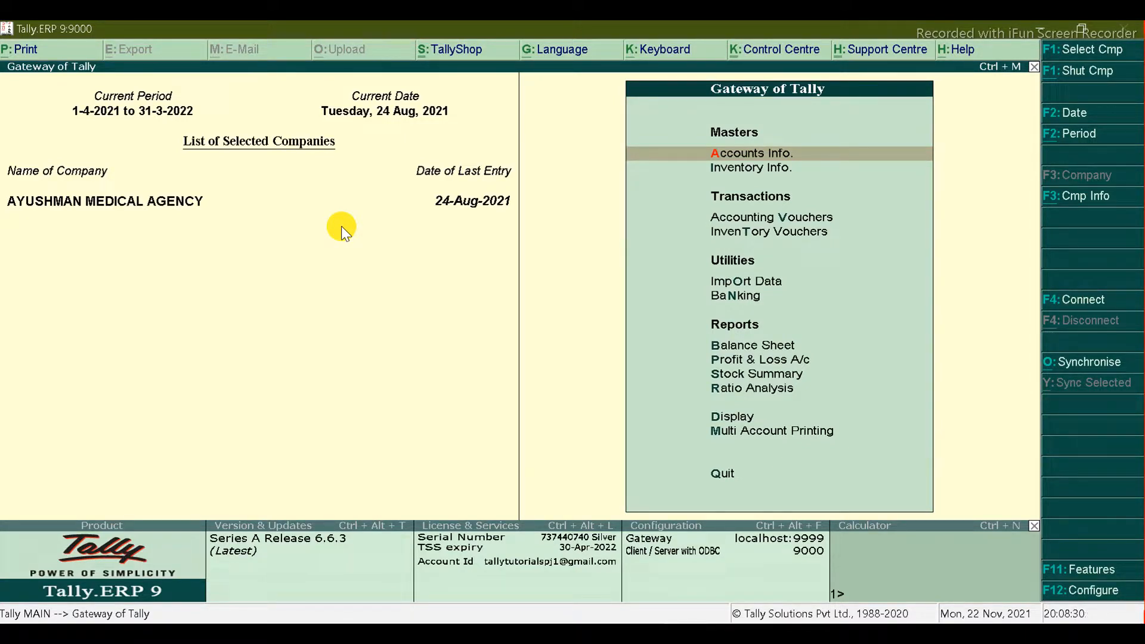
Step: Switch to the browser and look through the uploaded videos on the professional prime YouTube channel
click(155, 633)
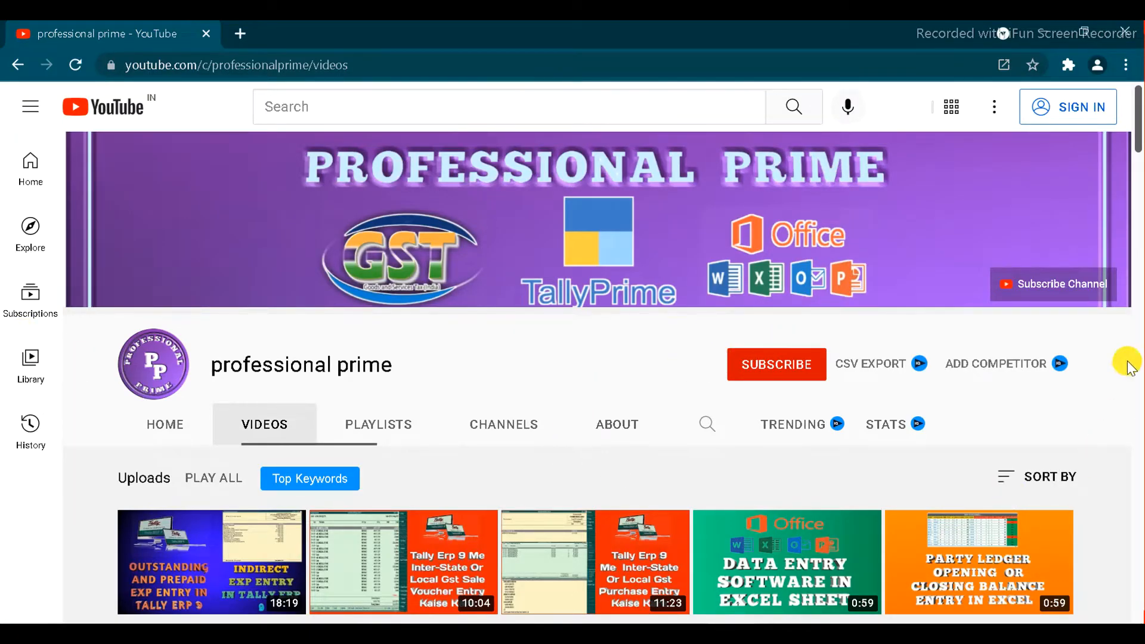
drag(1137, 128, 1138, 185)
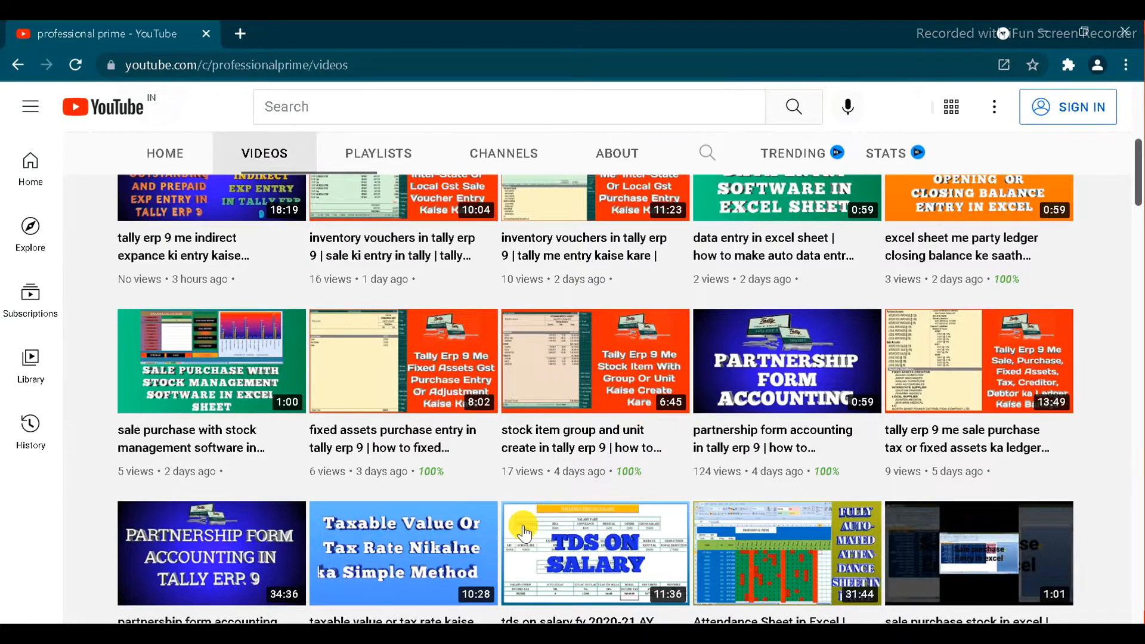
drag(1140, 209, 1136, 253)
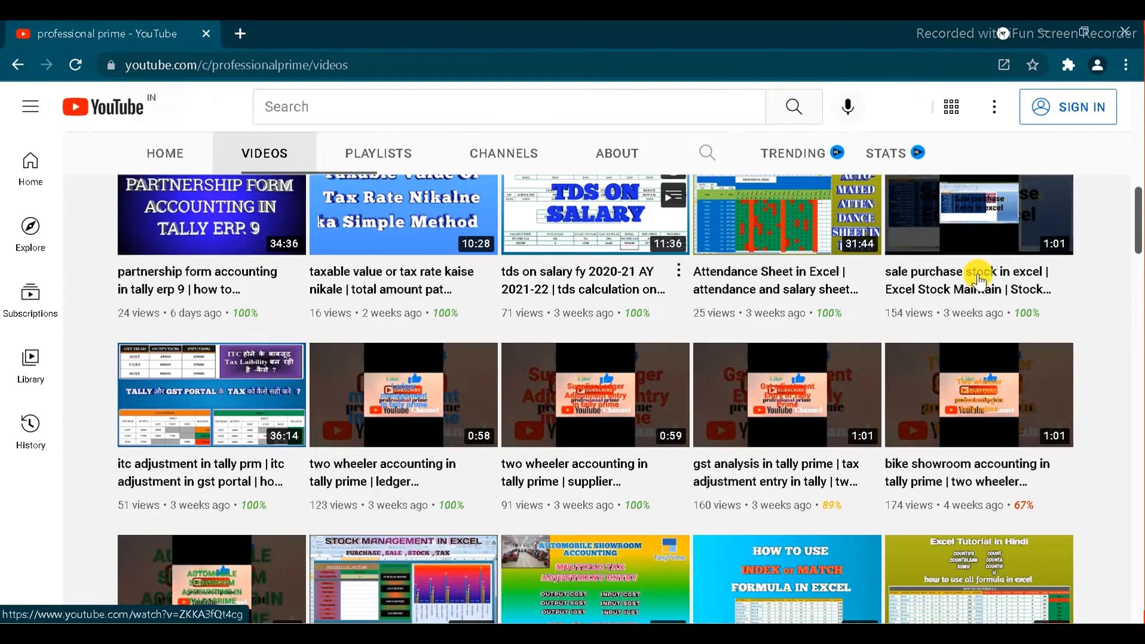
click(1138, 146)
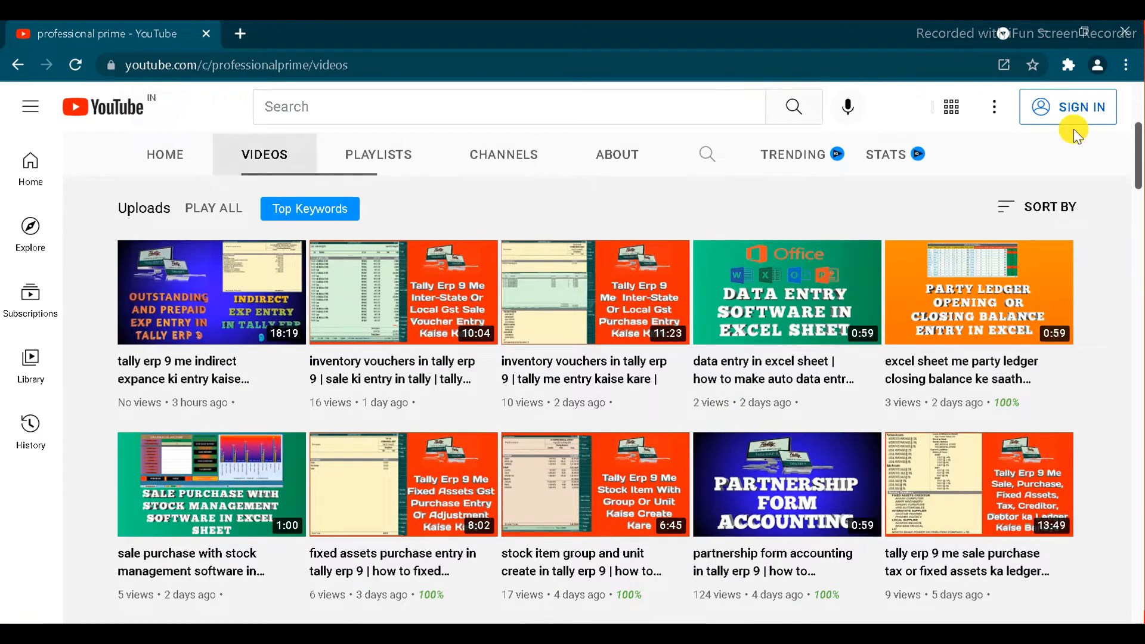
scroll(1140, 109, up, 5)
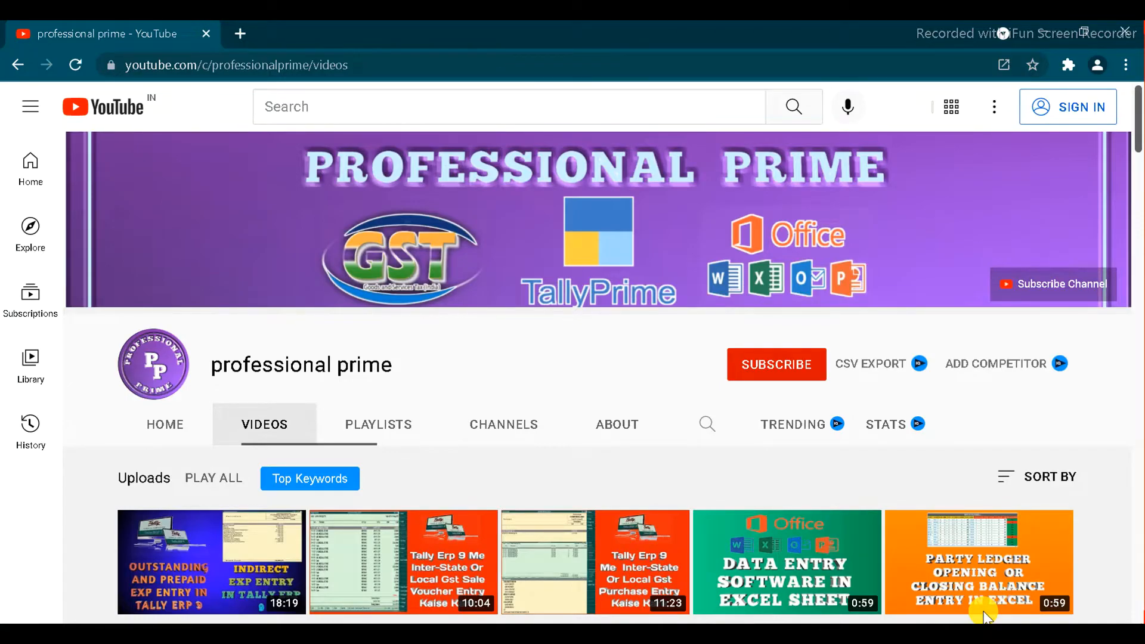
Step: View the GST portal ledger balances in the Dashboard GST image and return to Tally.ERP 9
key(alt+Tab)
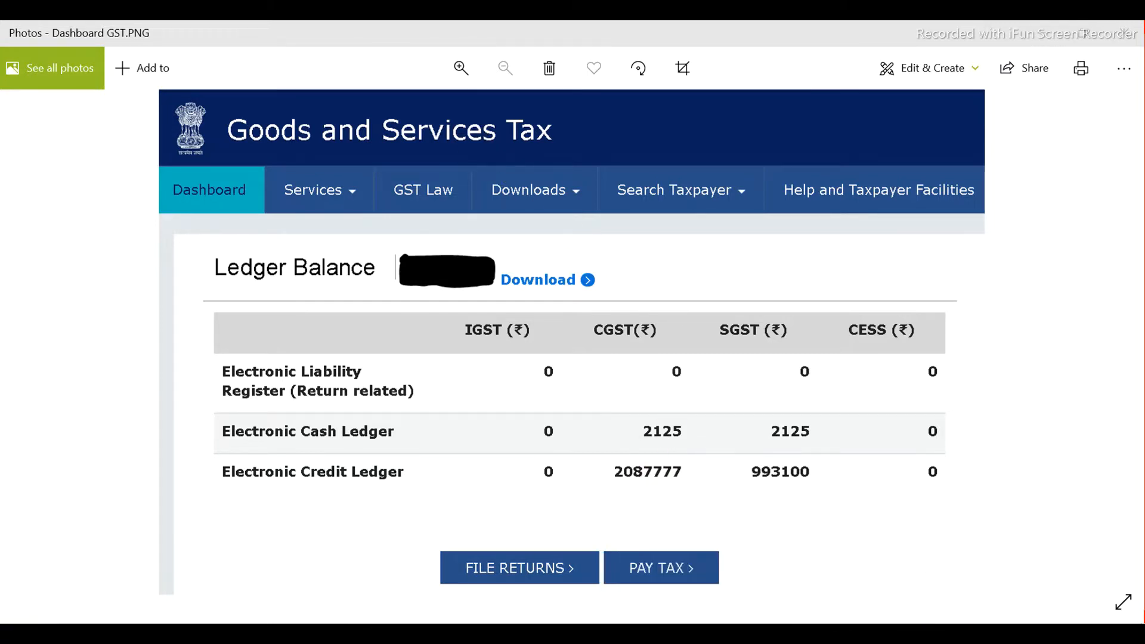
click(551, 603)
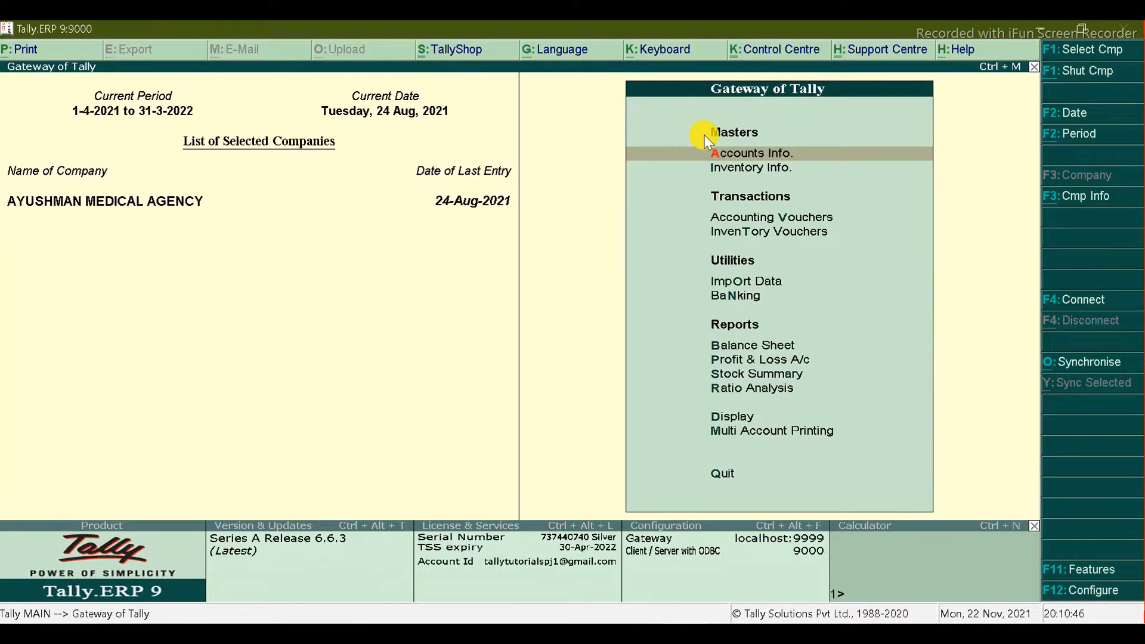
Step: Open the Trial Balance and drill down through Current Liabilities to the Duties & Taxes summary
key(d)
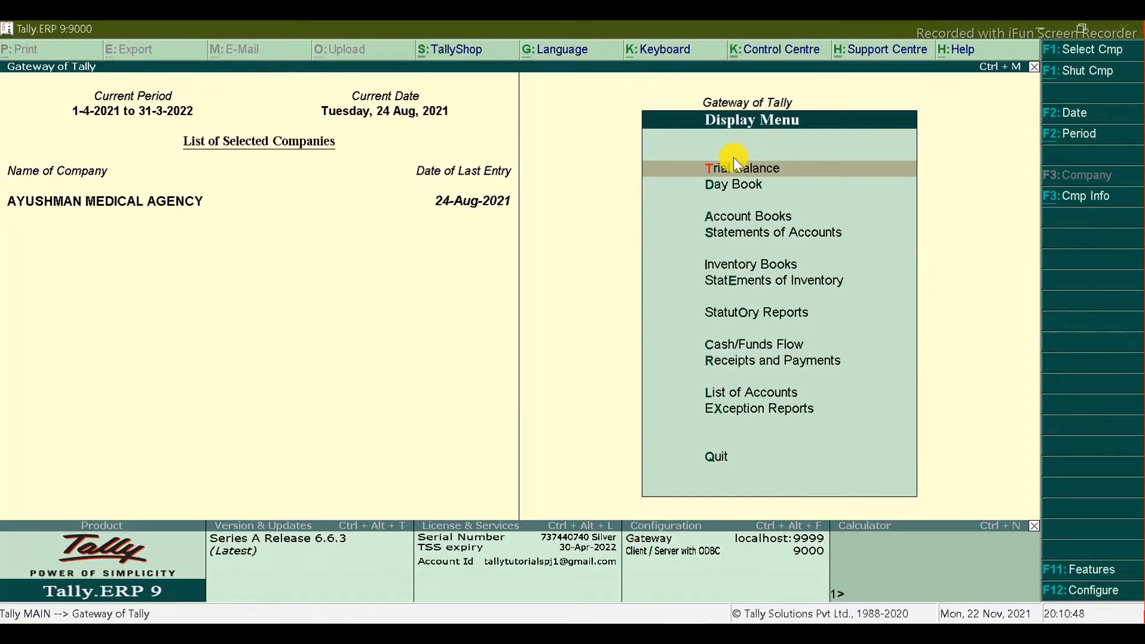
click(713, 167)
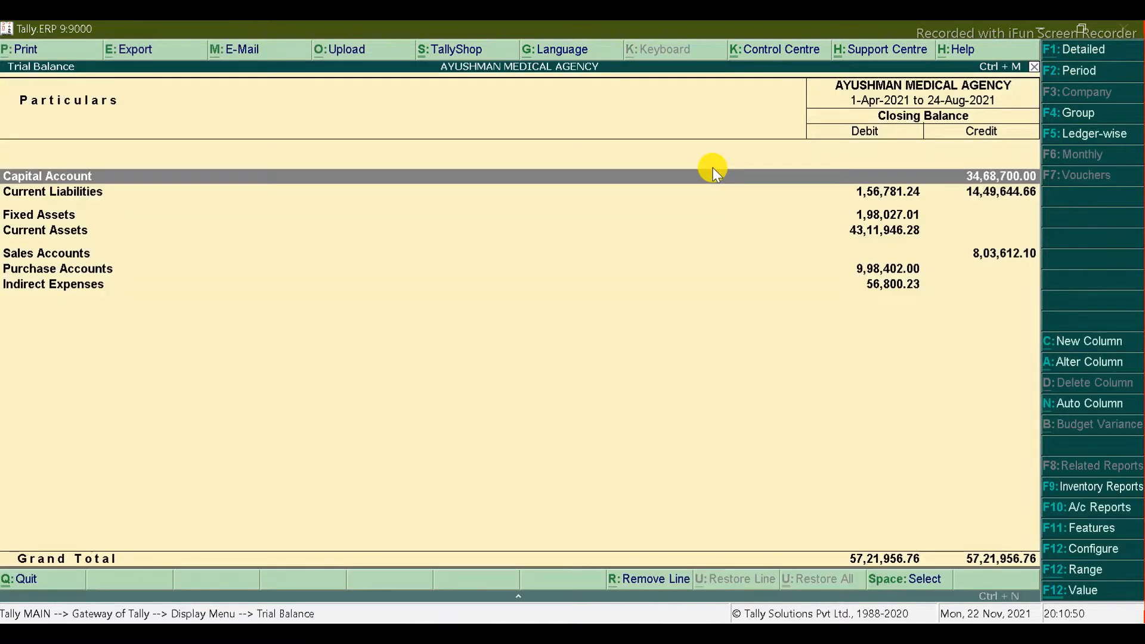
key(Down)
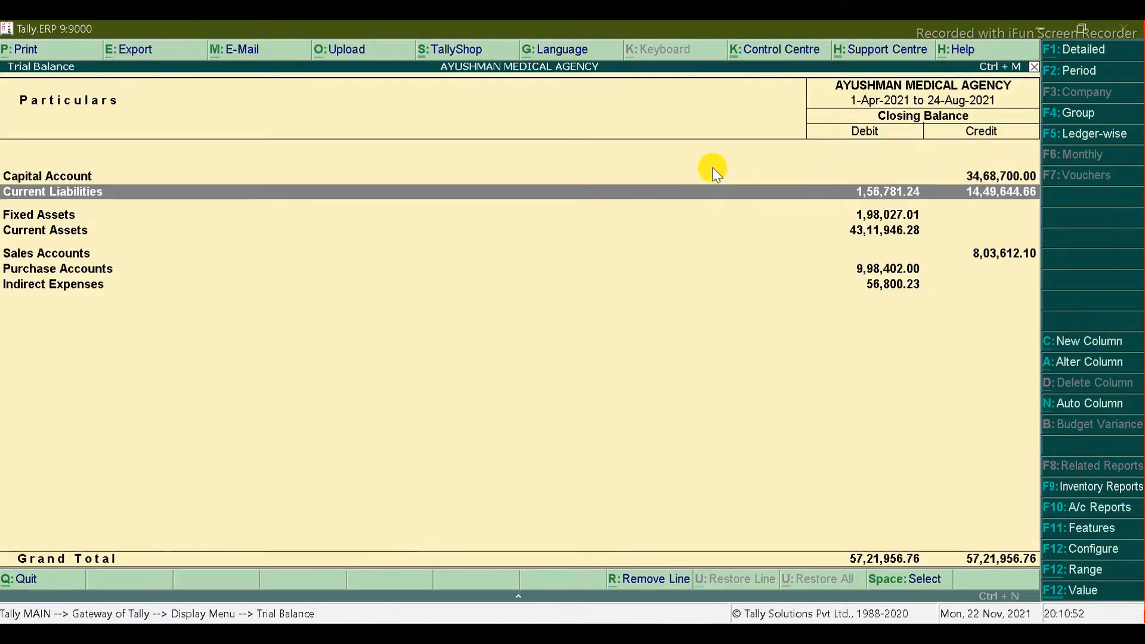
key(Return)
key(Return)
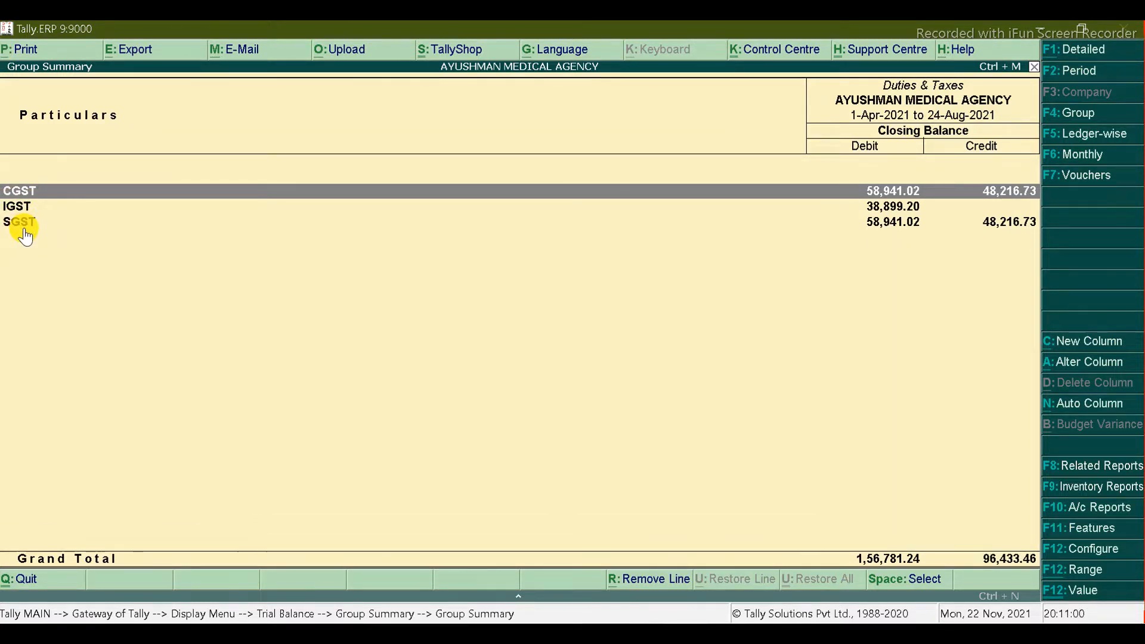
Step: Show the Duties & Taxes summary in detail and by month, and return to the Gateway of Tally
key(alt+F1)
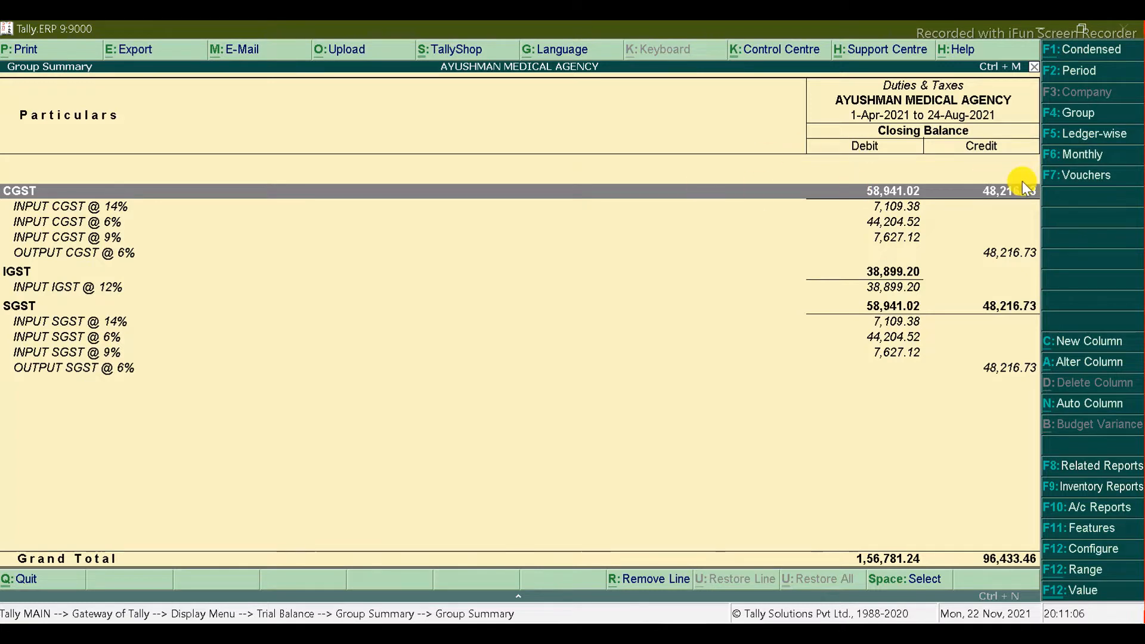
click(1098, 156)
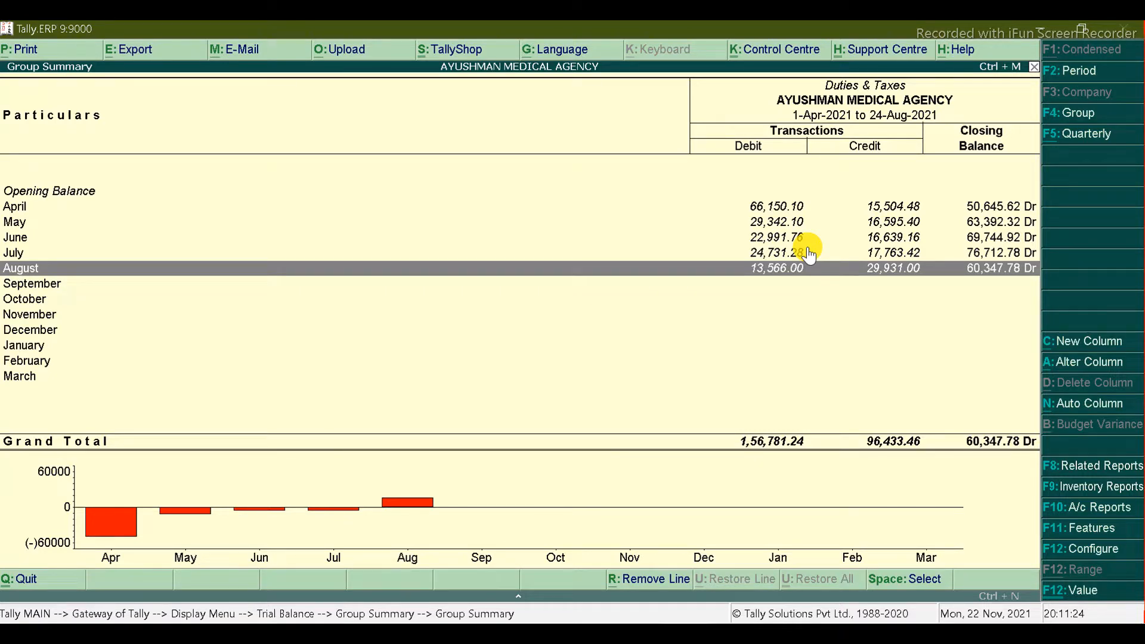
key(Escape)
key(Escape)
key(Escape)
key(Escape)
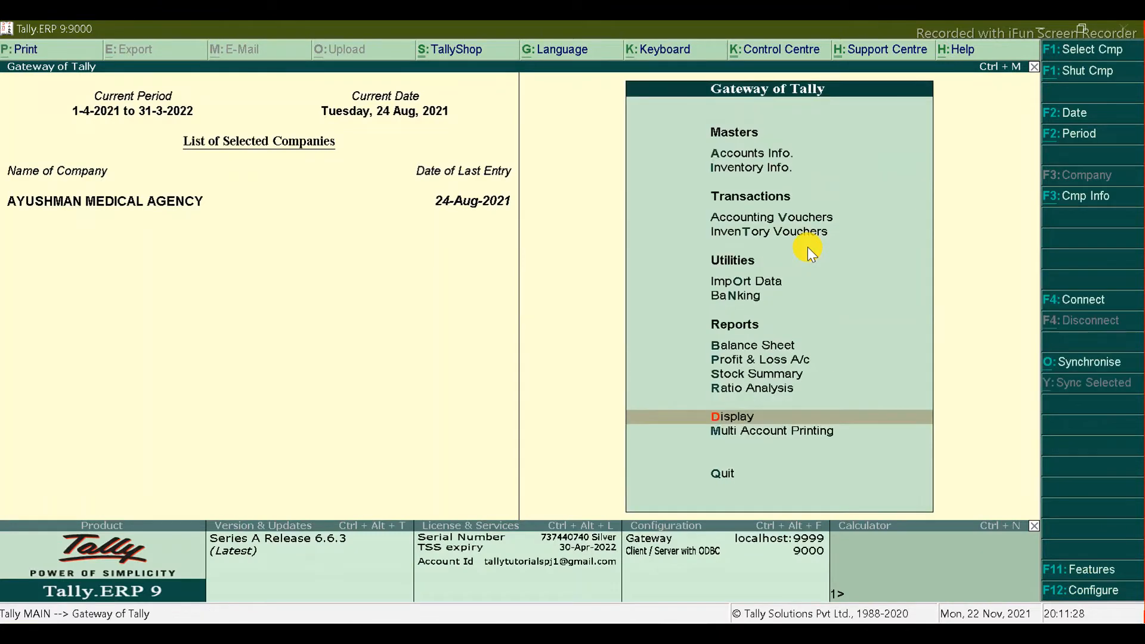
Step: Search the account book ledgers for "Itc" and return to the Gateway of Tally without opening one
key(d)
key(a)
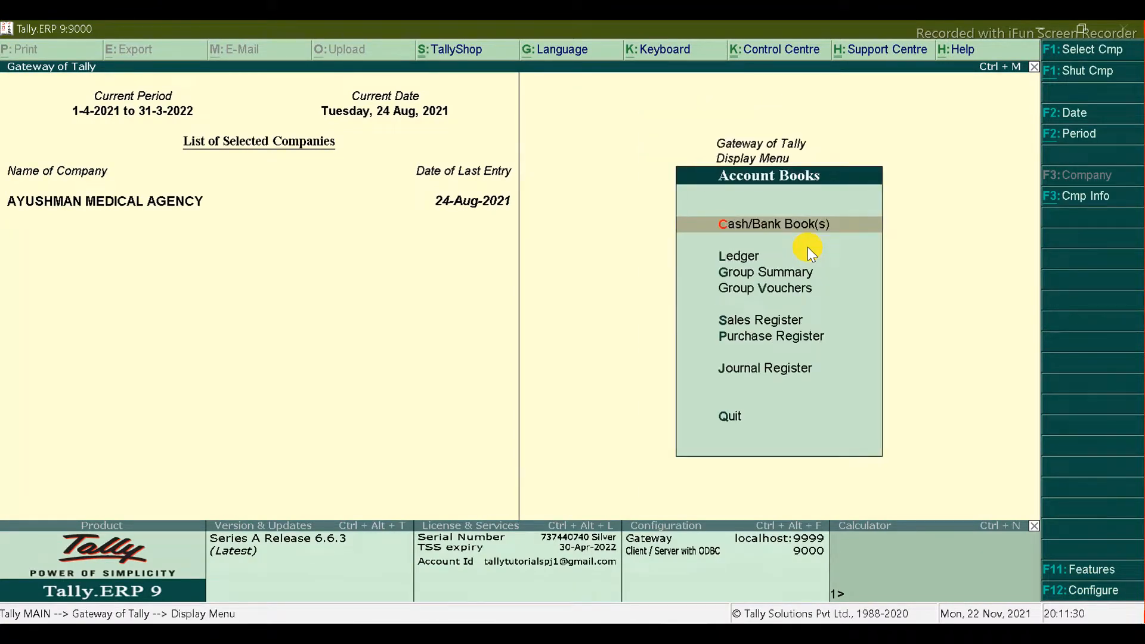
text(l)
text(Cg)
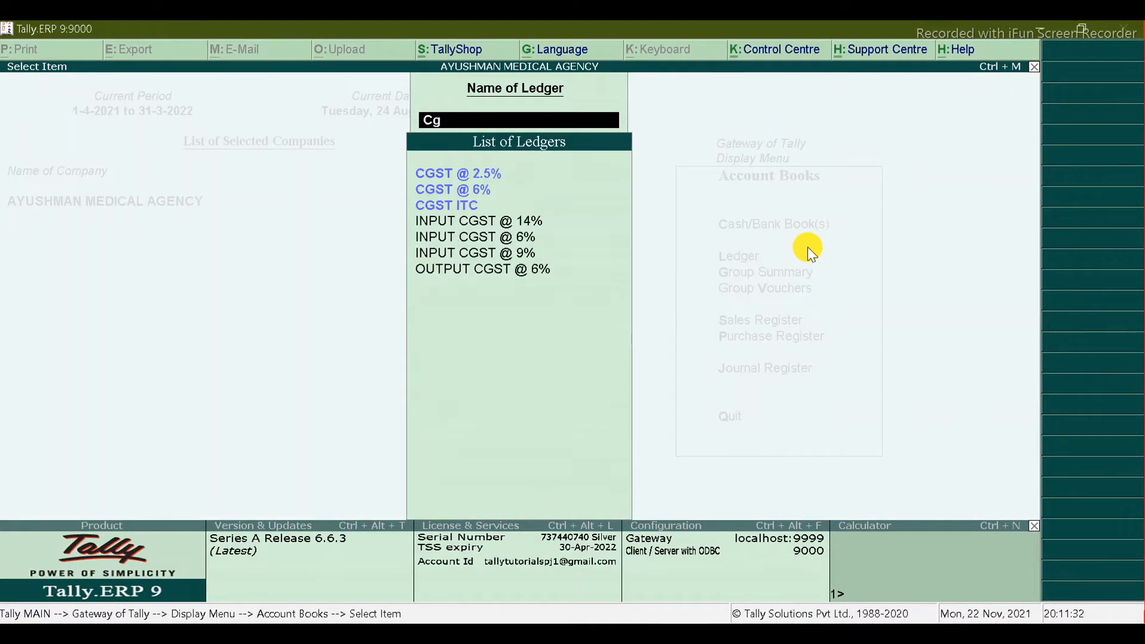
key(BackSpace)
key(BackSpace)
text(I)
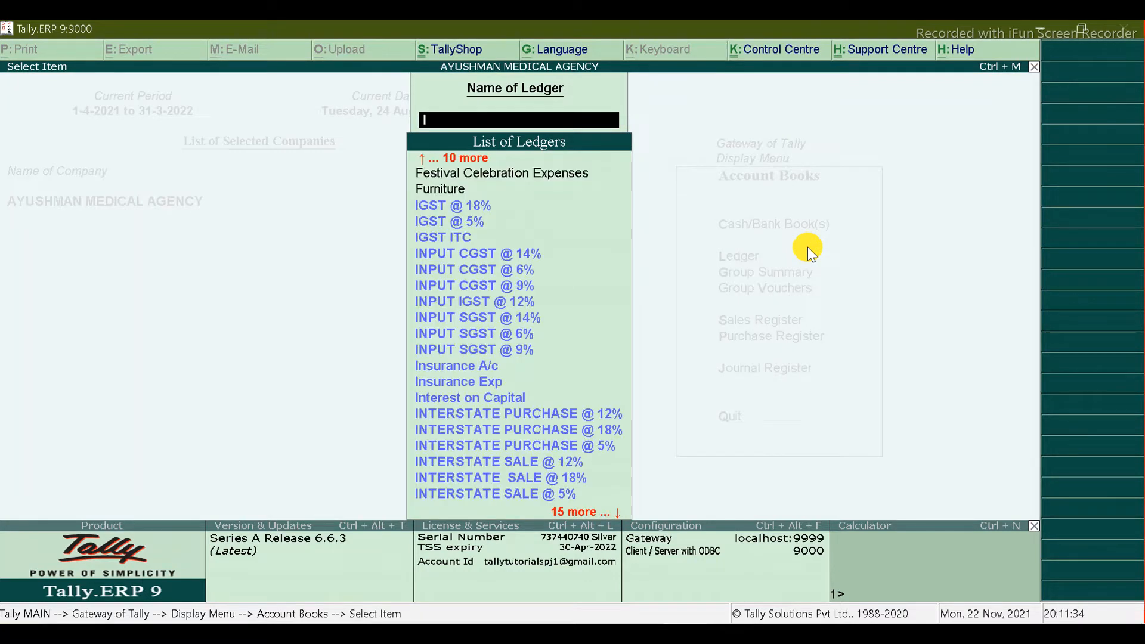
text(tc)
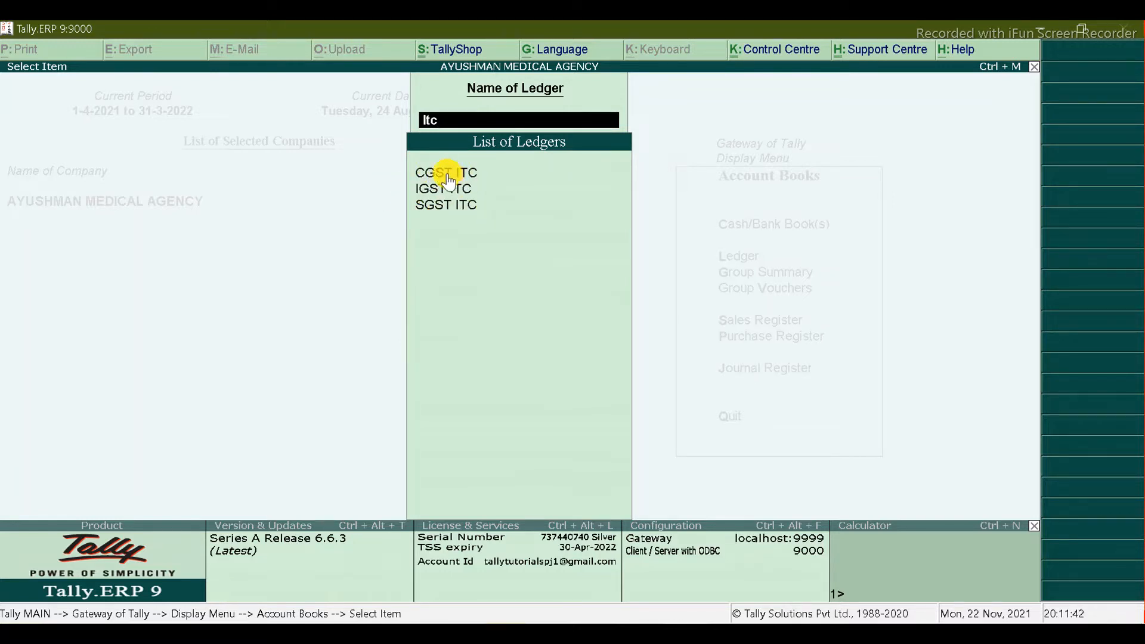
key(Escape)
key(Escape)
key(Escape)
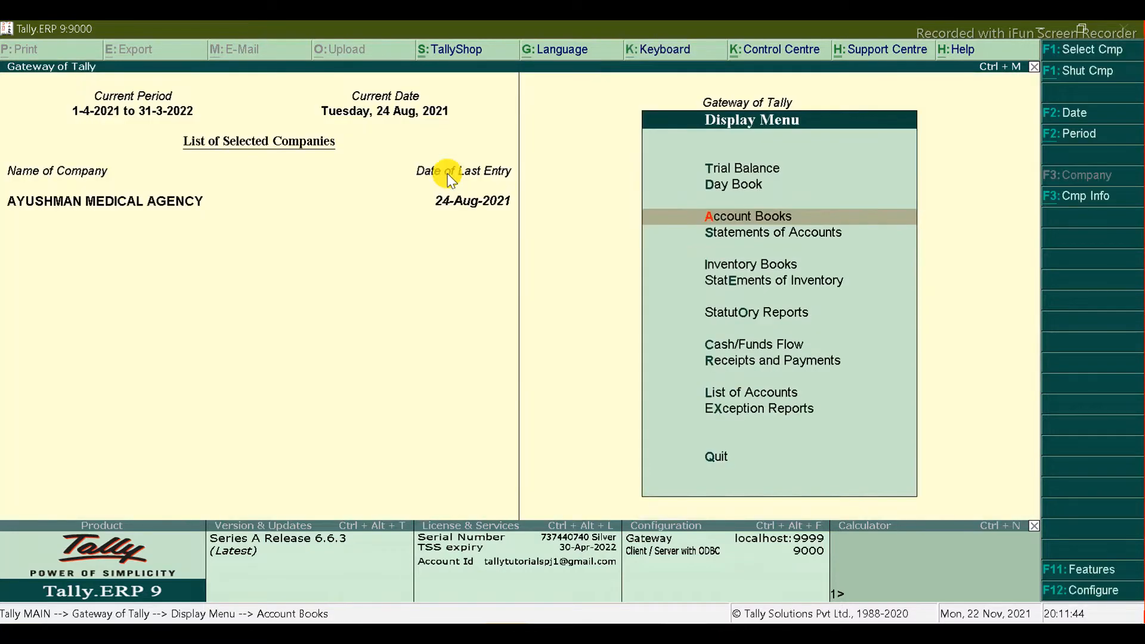
key(Escape)
Step: Reopen Duties & Taxes under Current Liabilities in the Trial Balance and display it month by month
key(Return)
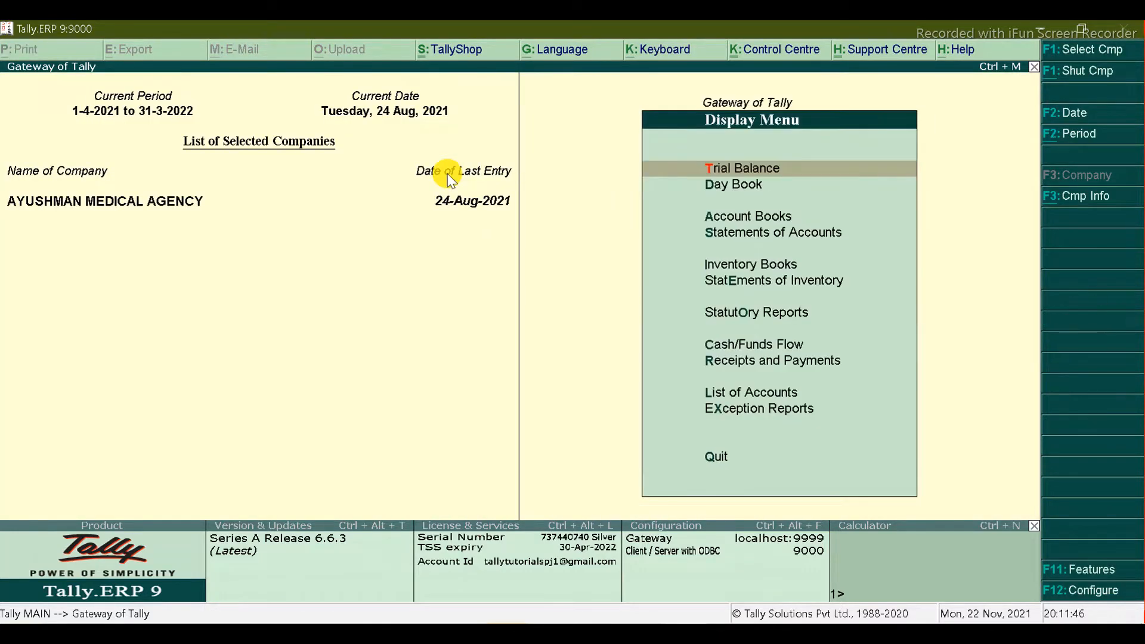
key(Return)
key(Down)
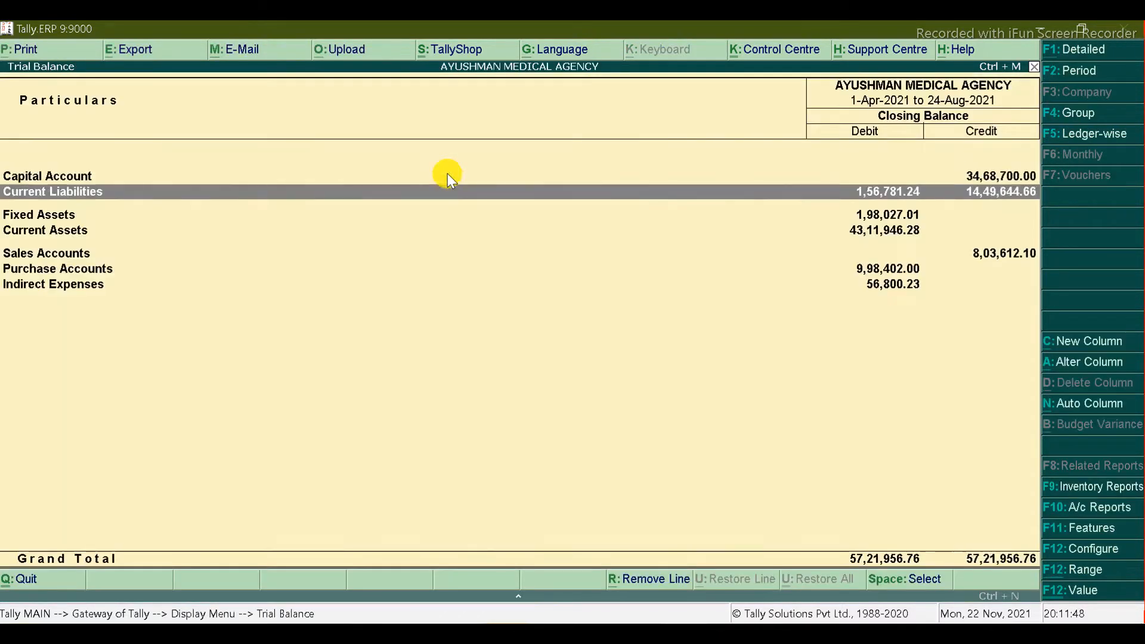
key(Return)
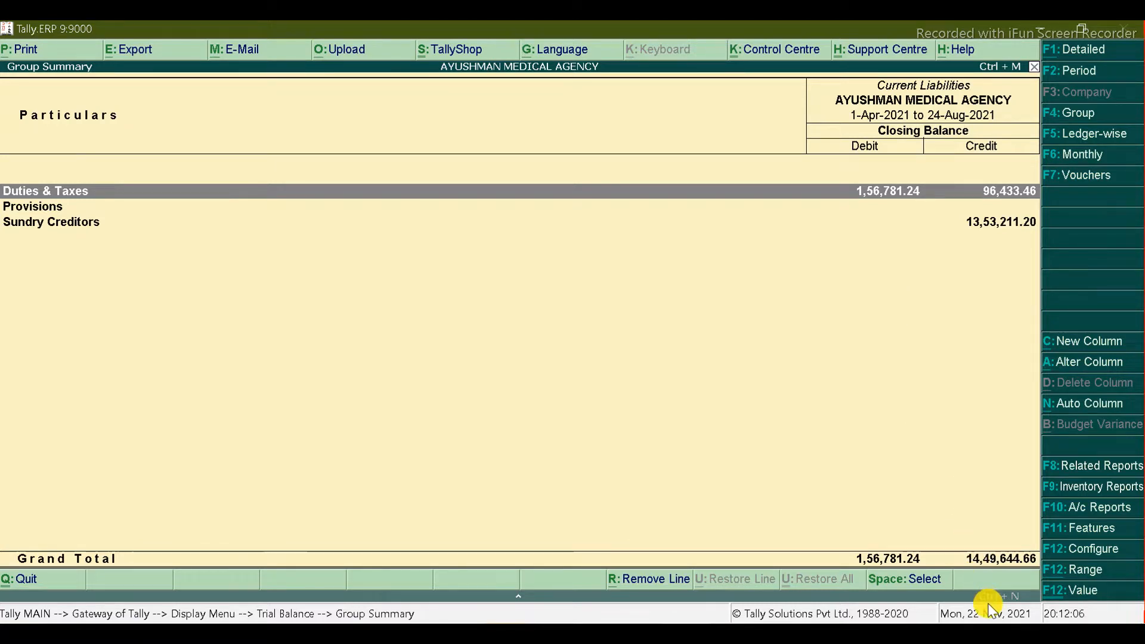
click(121, 235)
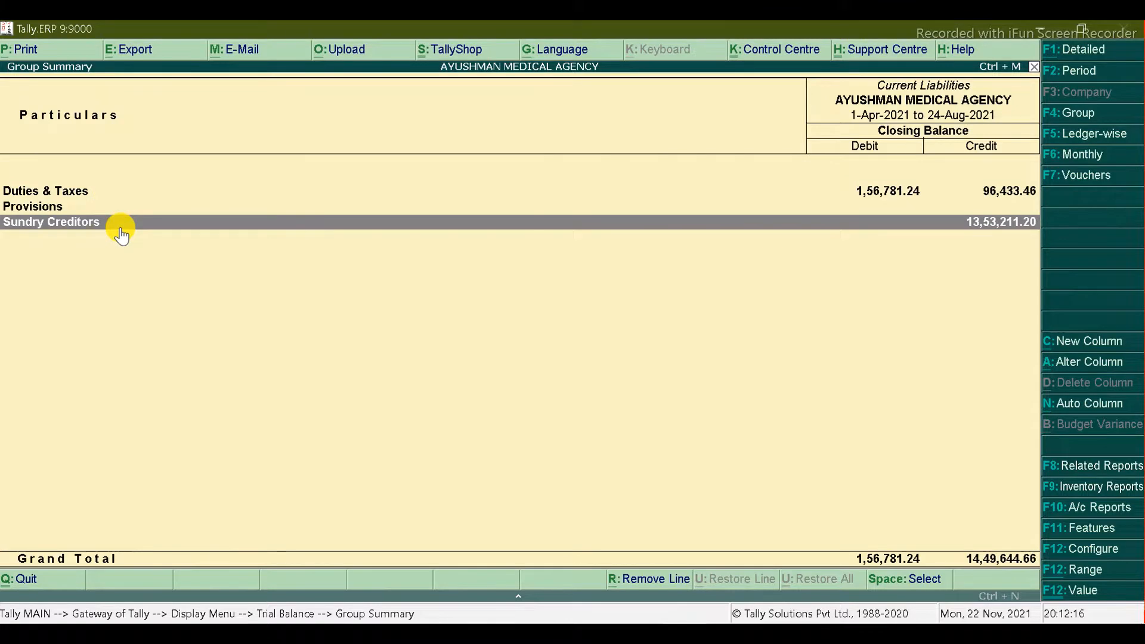
key(Up)
key(Up)
key(Return)
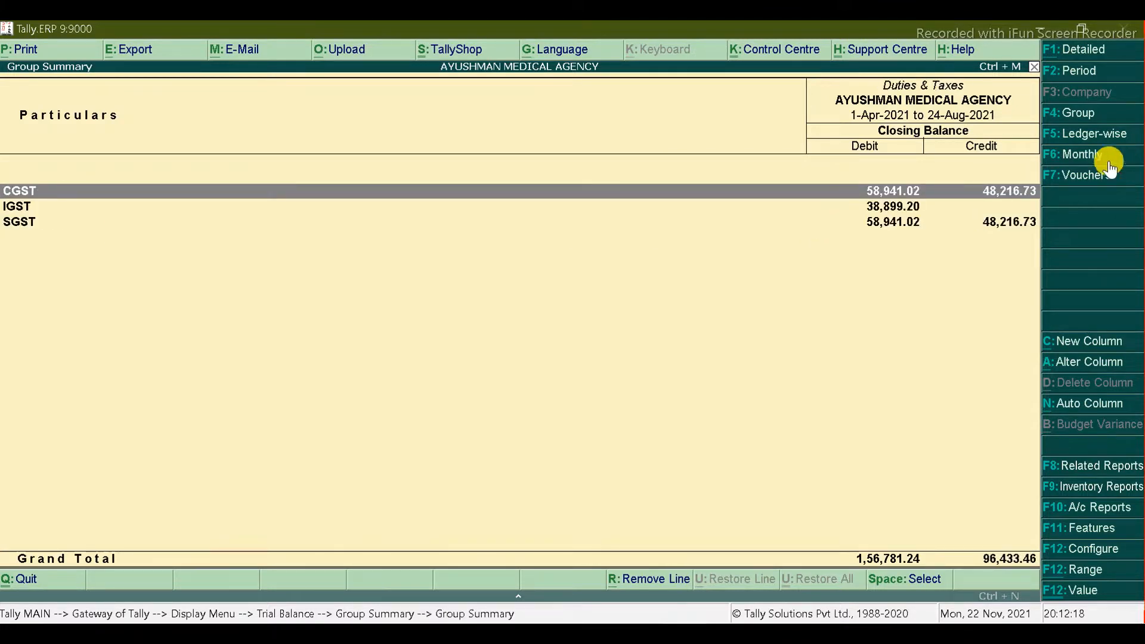
click(1077, 156)
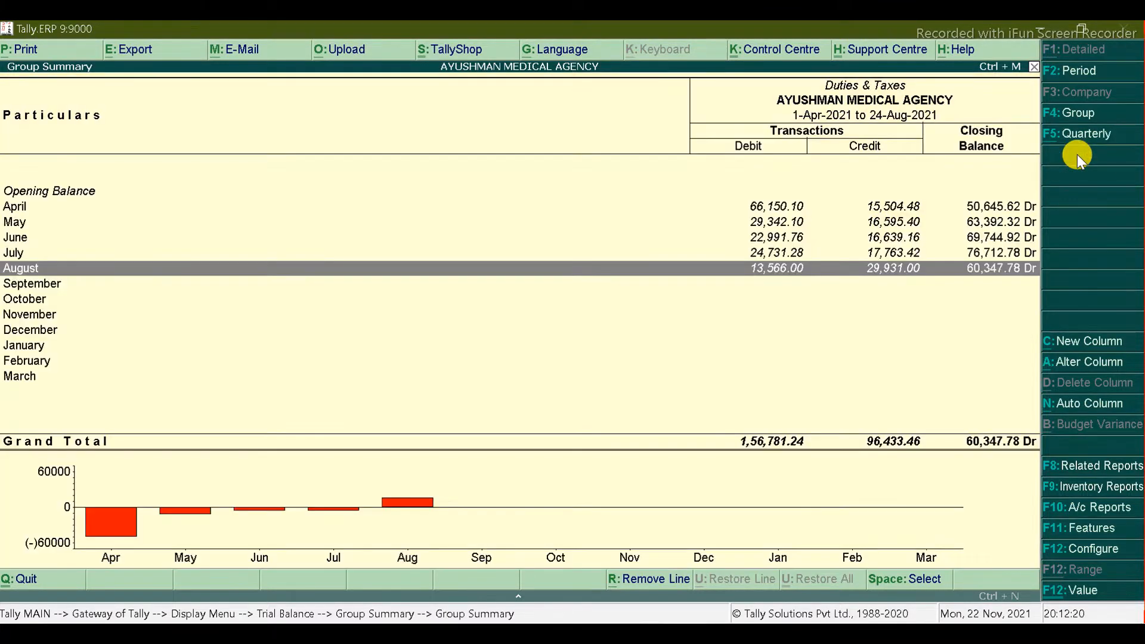
Step: Examine the July CGST, IGST and SGST balances under Duties & Taxes and return to the monthly summary
key(Up)
key(Up)
key(Up)
key(Up)
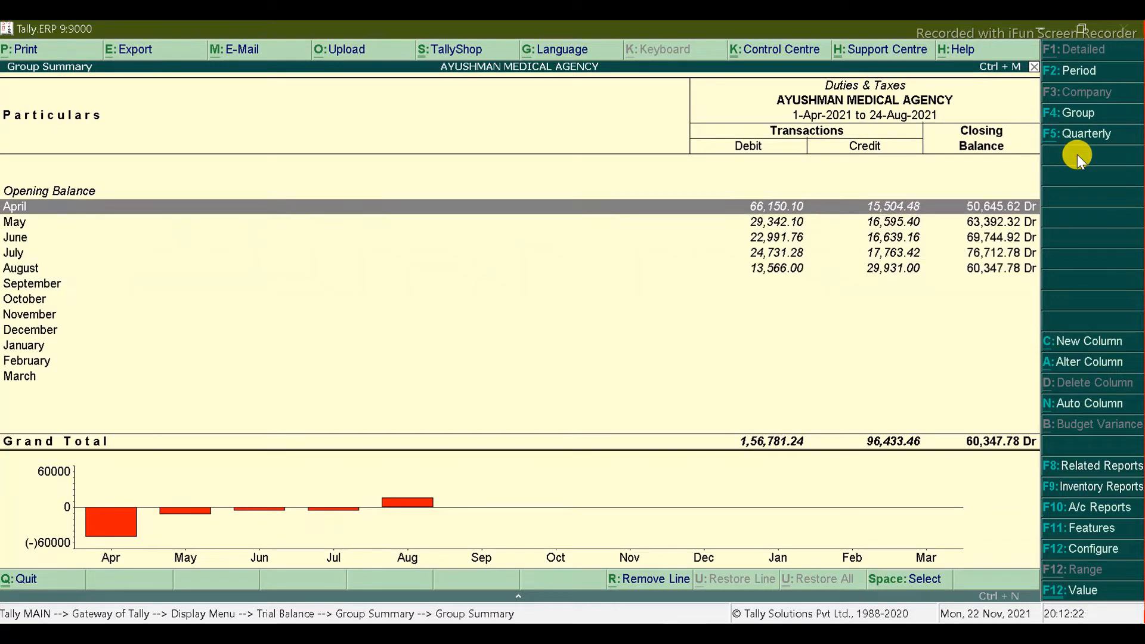
key(Down)
key(Down)
key(Down)
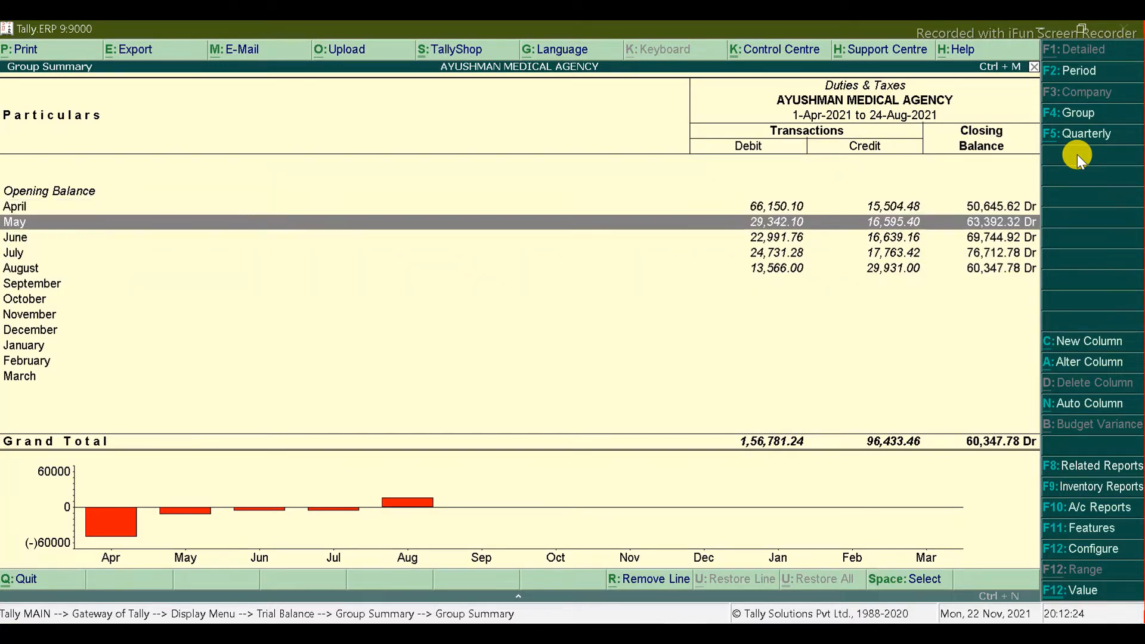
key(Return)
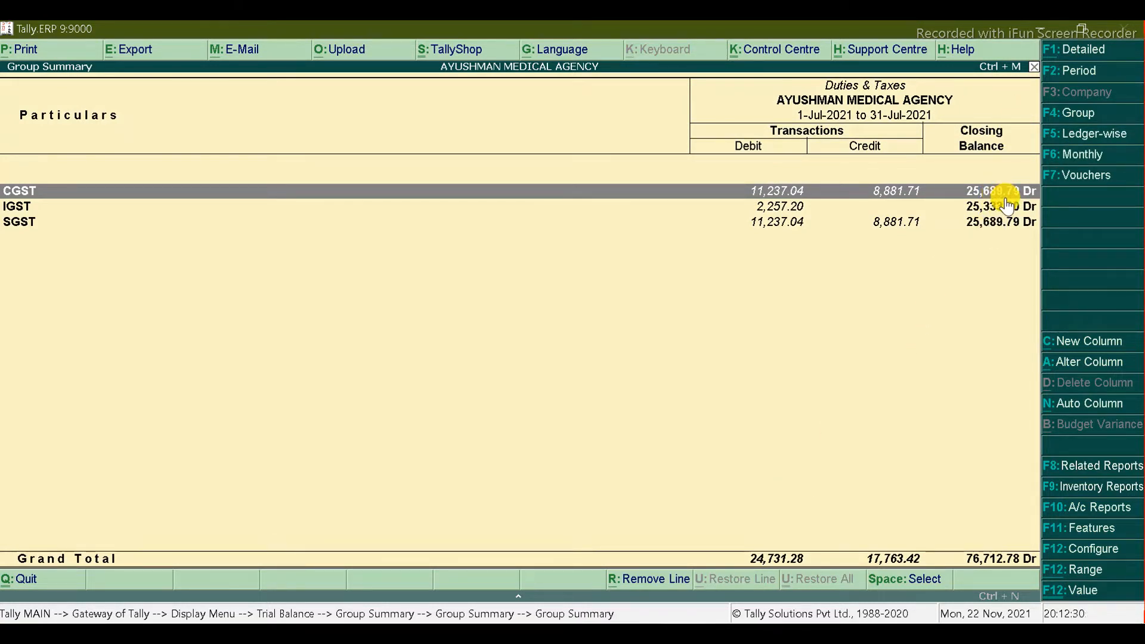
key(Escape)
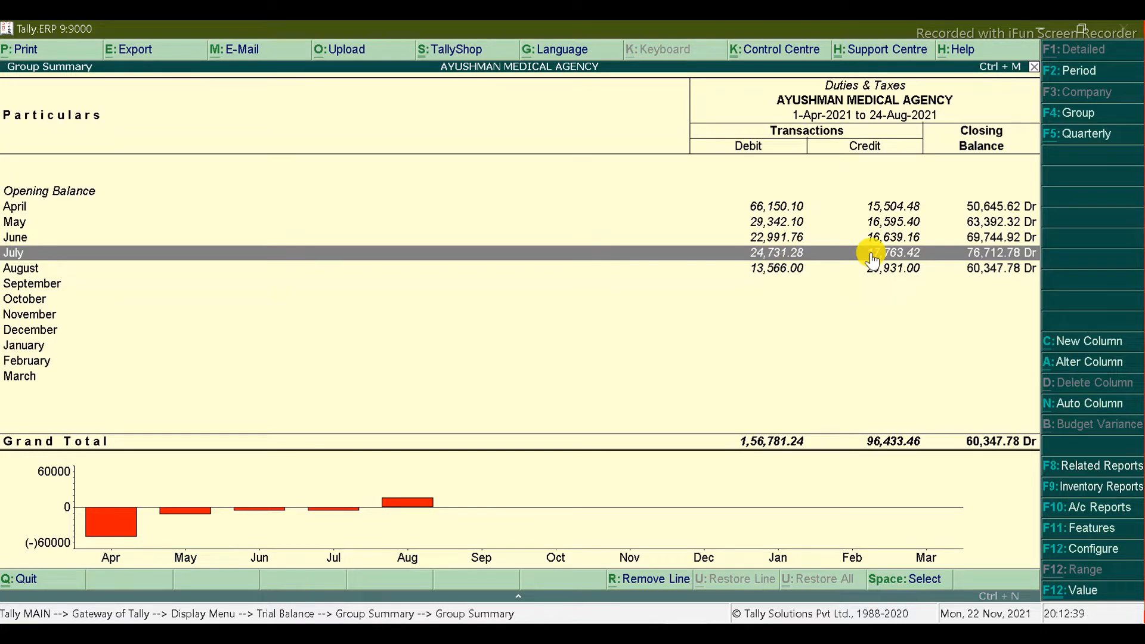
Step: Open the April Duties & Taxes summary and expand it to show the individual input and output tax ledgers
key(Up)
key(Up)
key(Up)
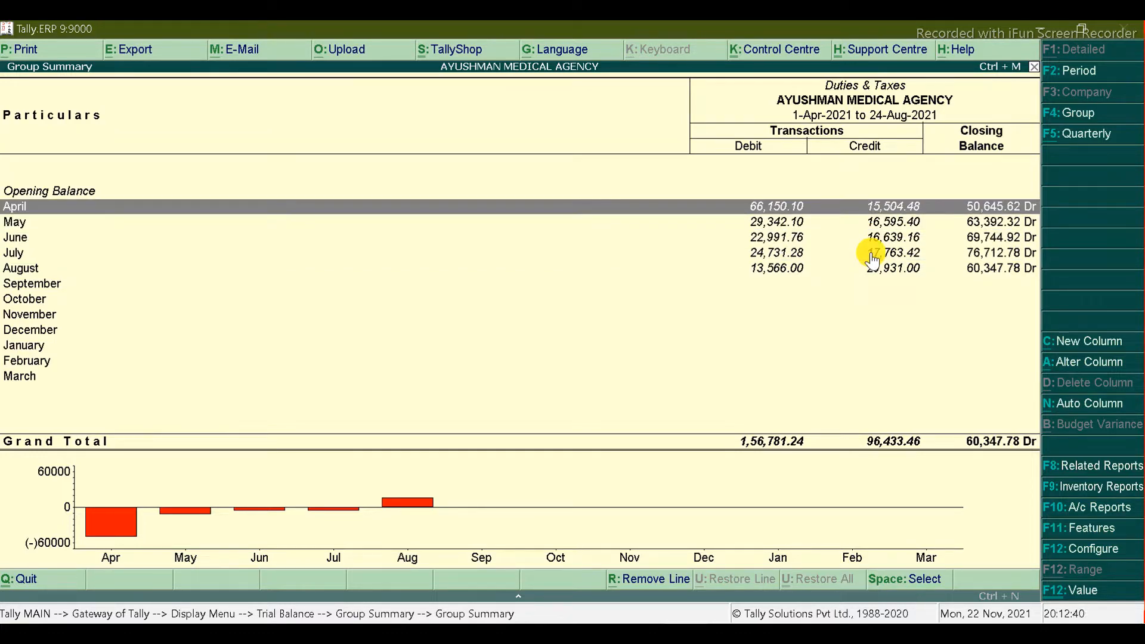
key(Return)
key(alt+F1)
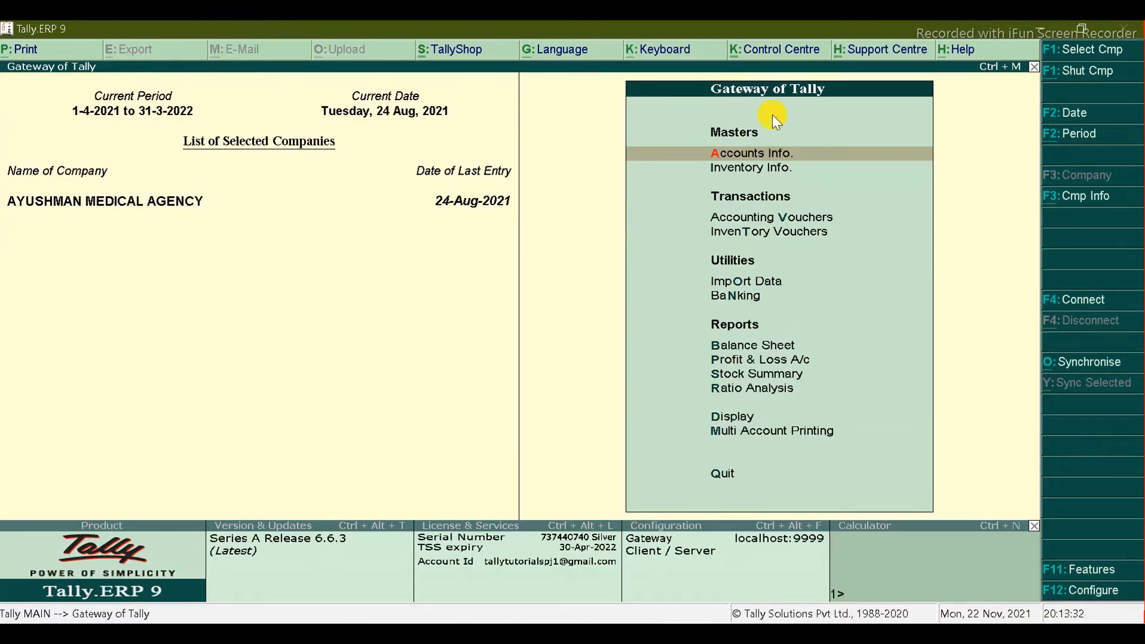
Step: Check the April Duties & Taxes breakdown and switch to the second Tally.ERP 9 window at its Gateway
key(alt+Tab)
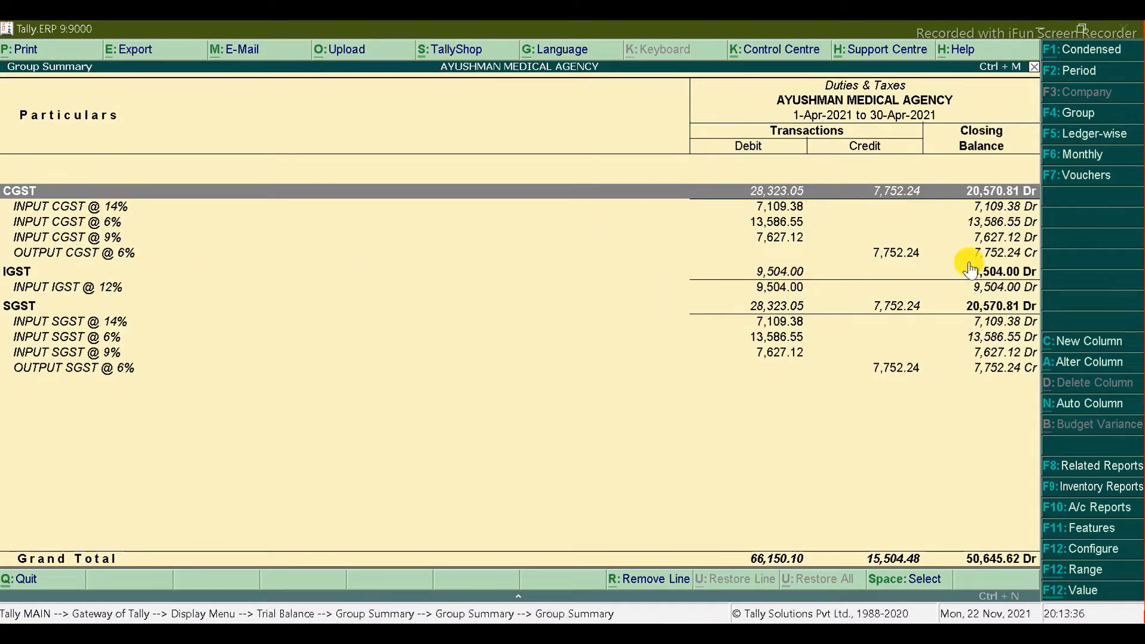
key(alt+Tab)
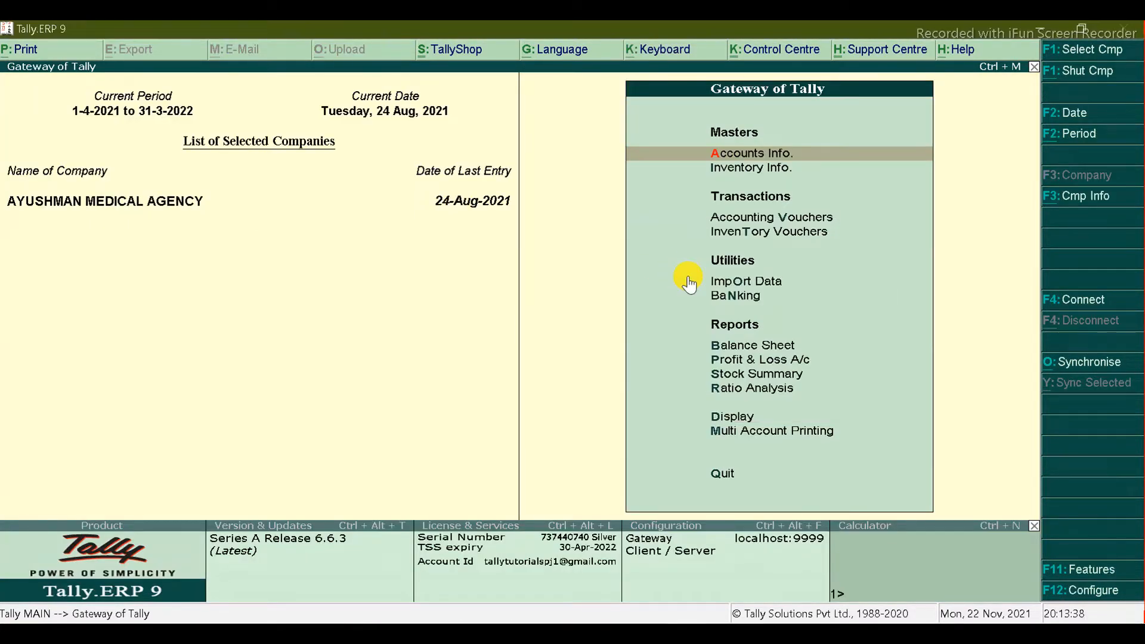
key(alt+Tab)
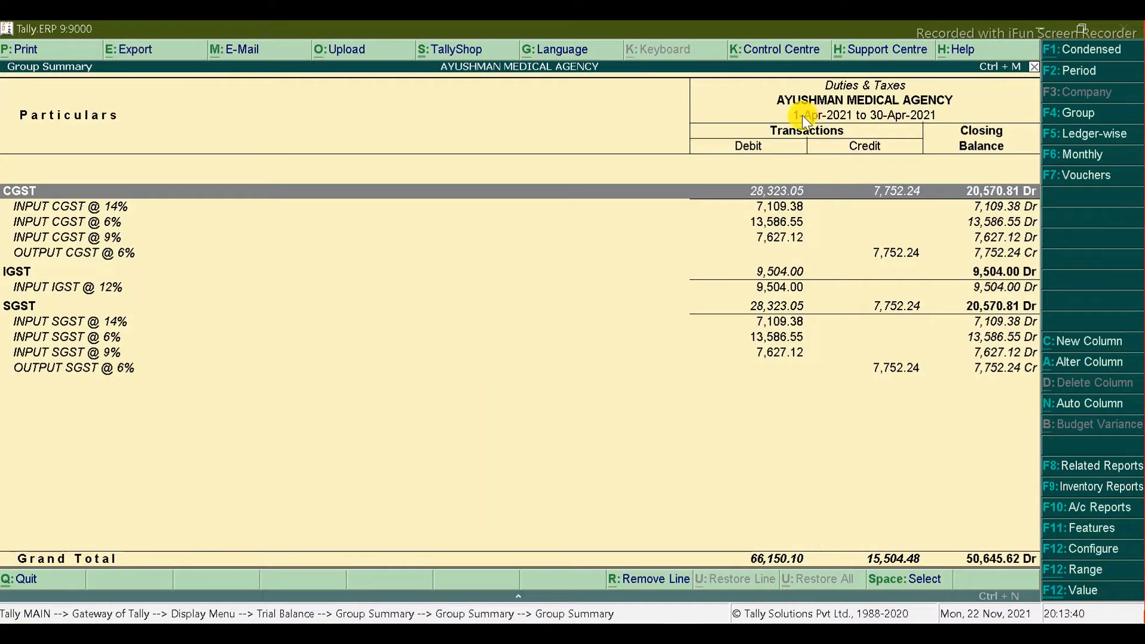
key(alt+Tab)
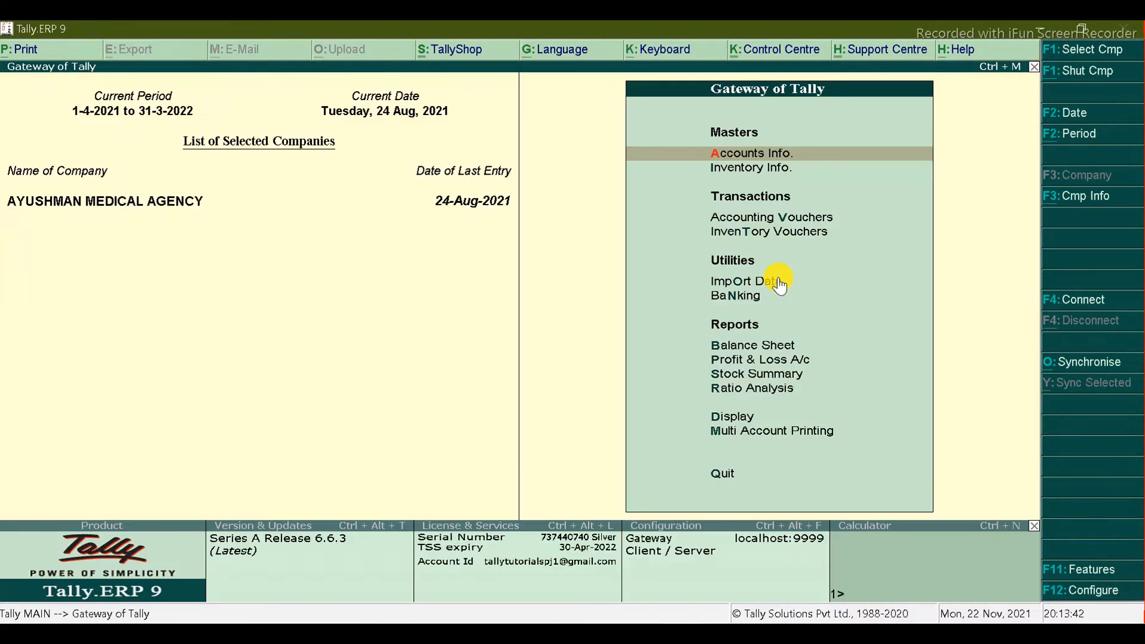
Step: Start a new journal voucher and set its date to 30-Apr-2021
key(v)
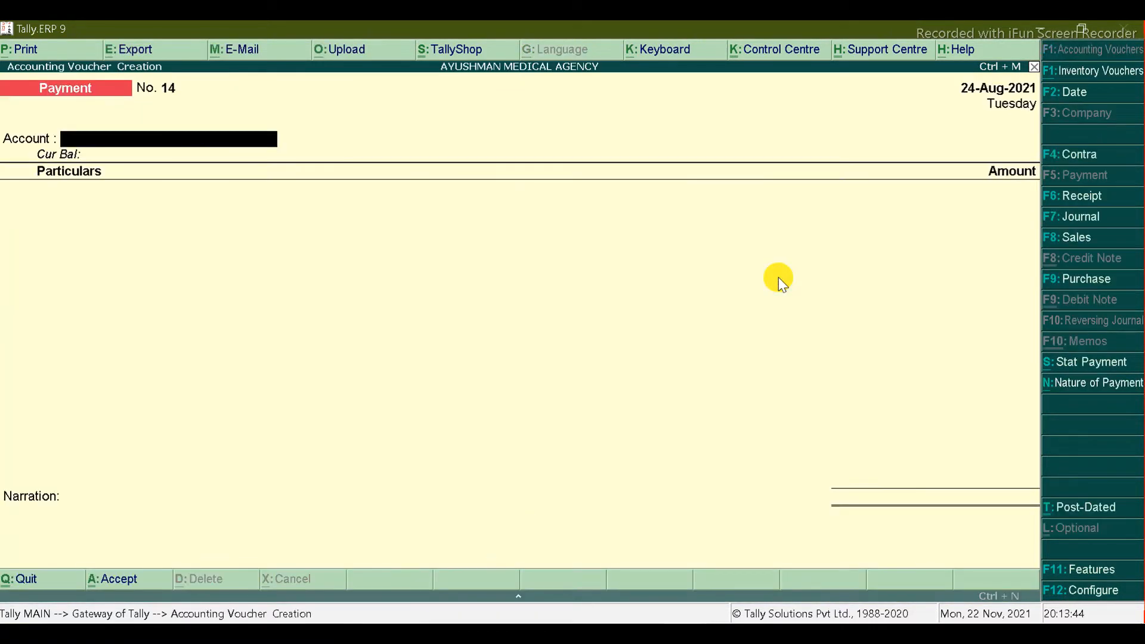
click(1086, 215)
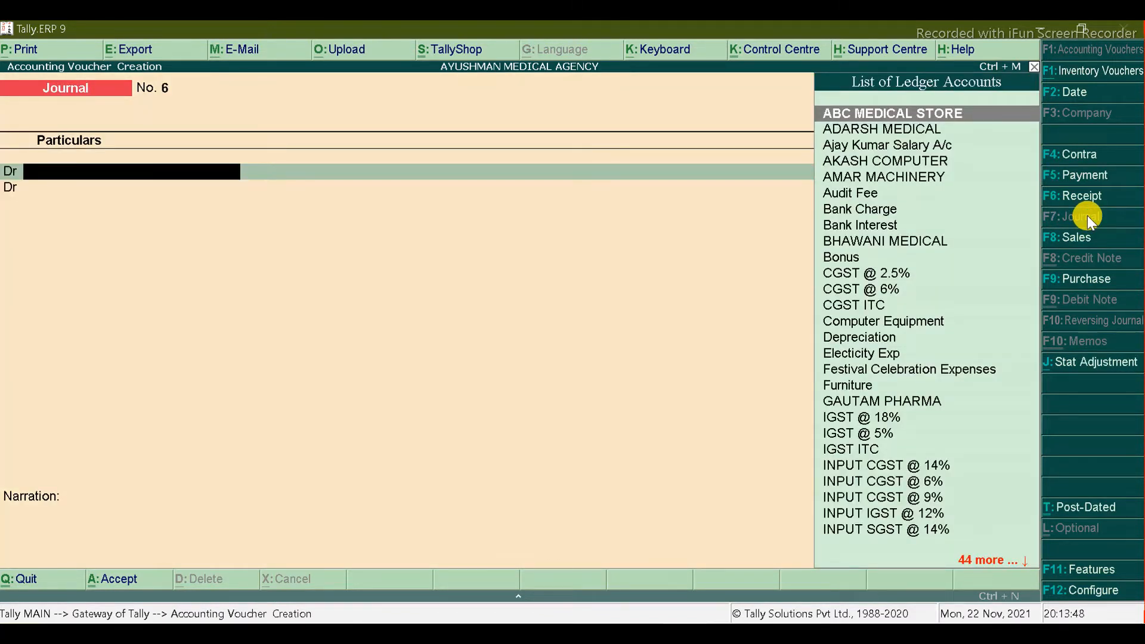
key(F2)
text(30.)
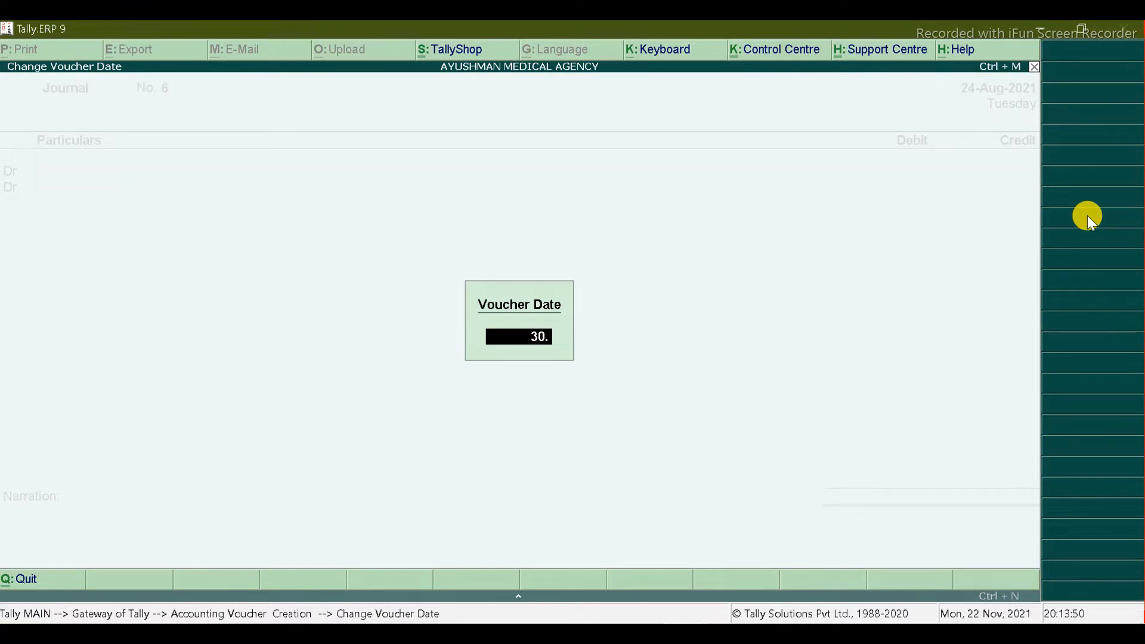
key(Return)
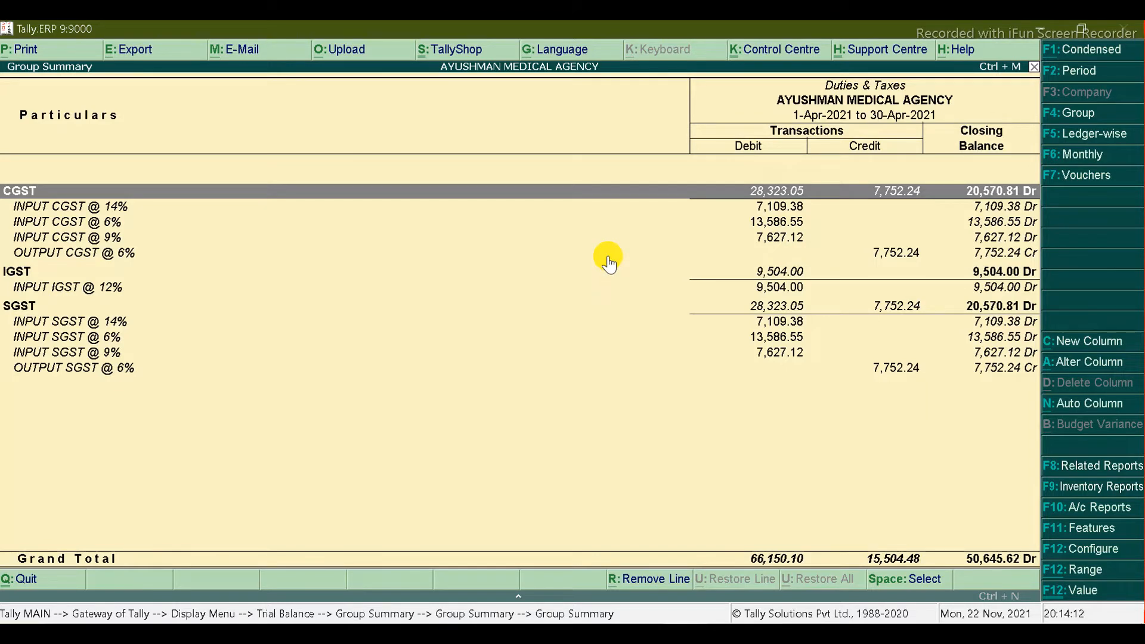
Step: Examine the April input and output CGST ledgers in the Duties & Taxes summary of the other Tally.ERP 9 window
key(Down)
key(Down)
key(Down)
key(Down)
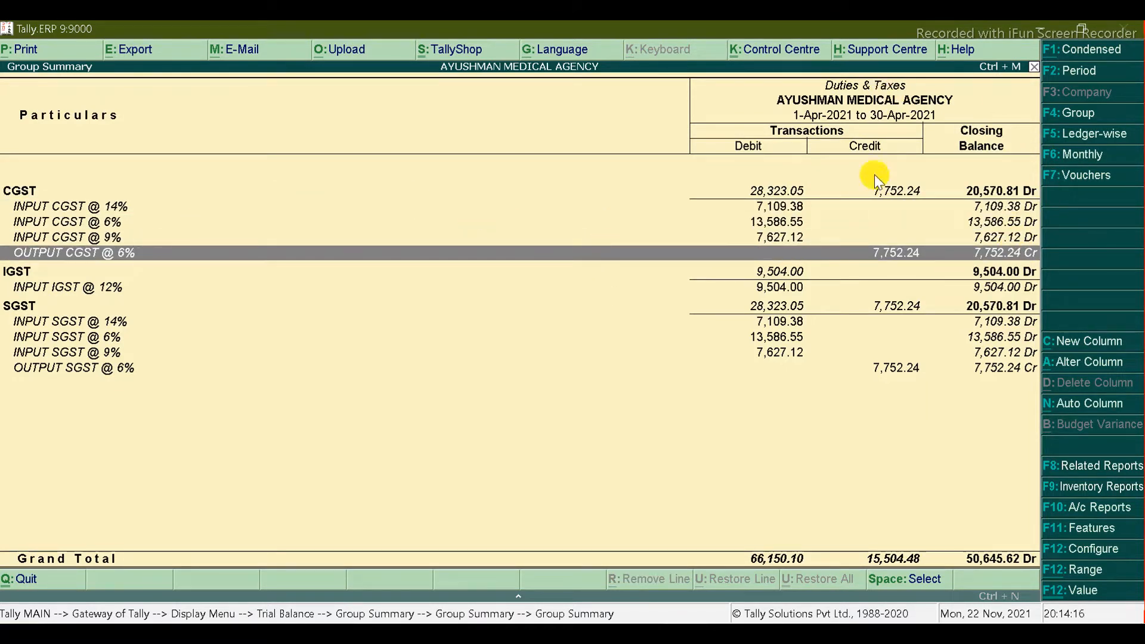
key(alt+Tab)
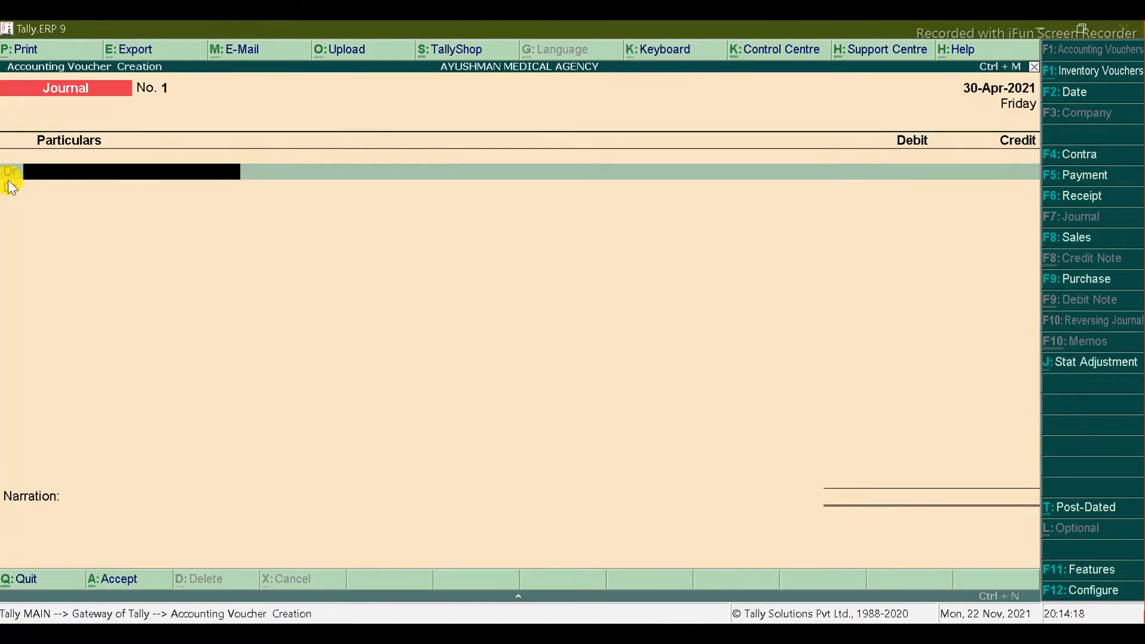
key(alt+Tab)
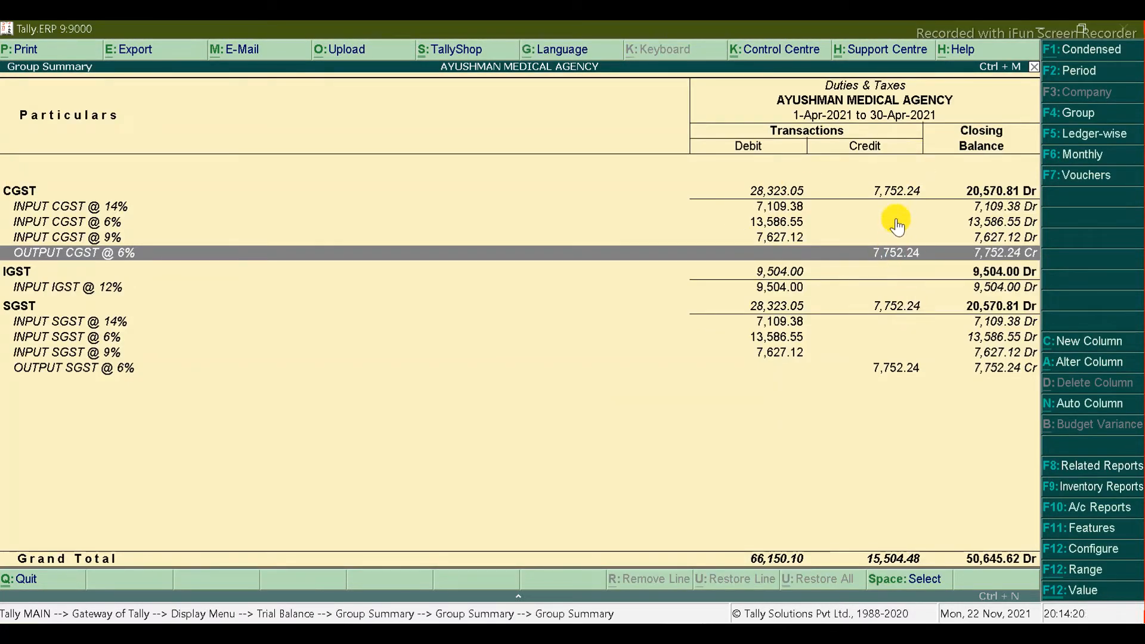
click(58, 256)
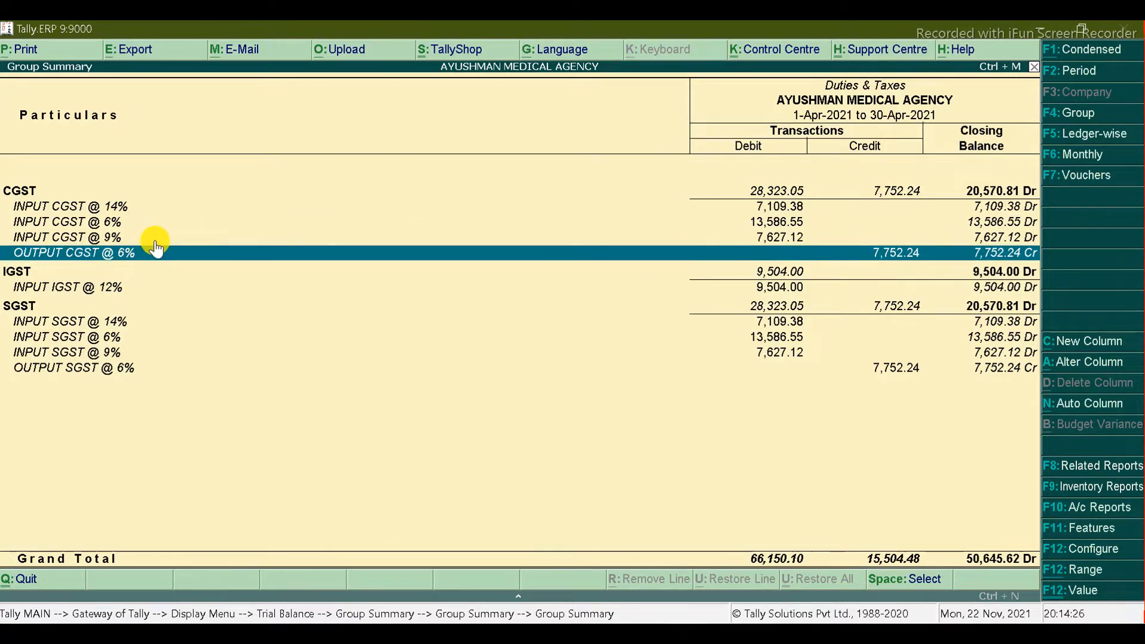
key(Up)
key(Up)
key(Down)
key(Down)
key(Down)
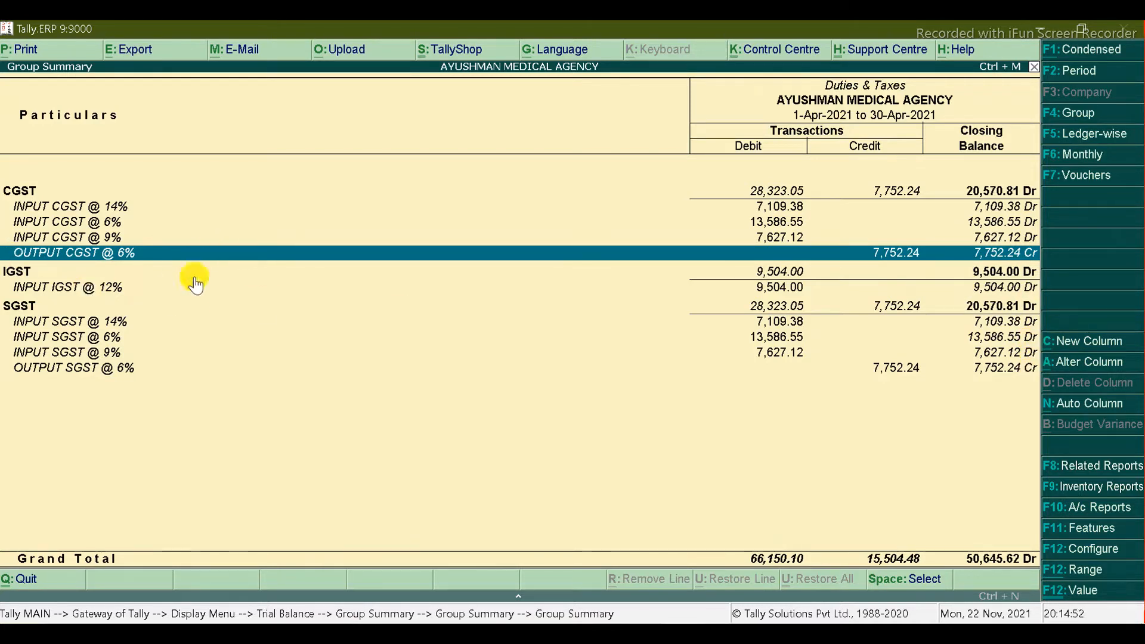
Step: Mark the OUTPUT CGST @ 6% and OUTPUT SGST @ 6% ledger lines in the April summary
key(space)
key(Down)
key(Down)
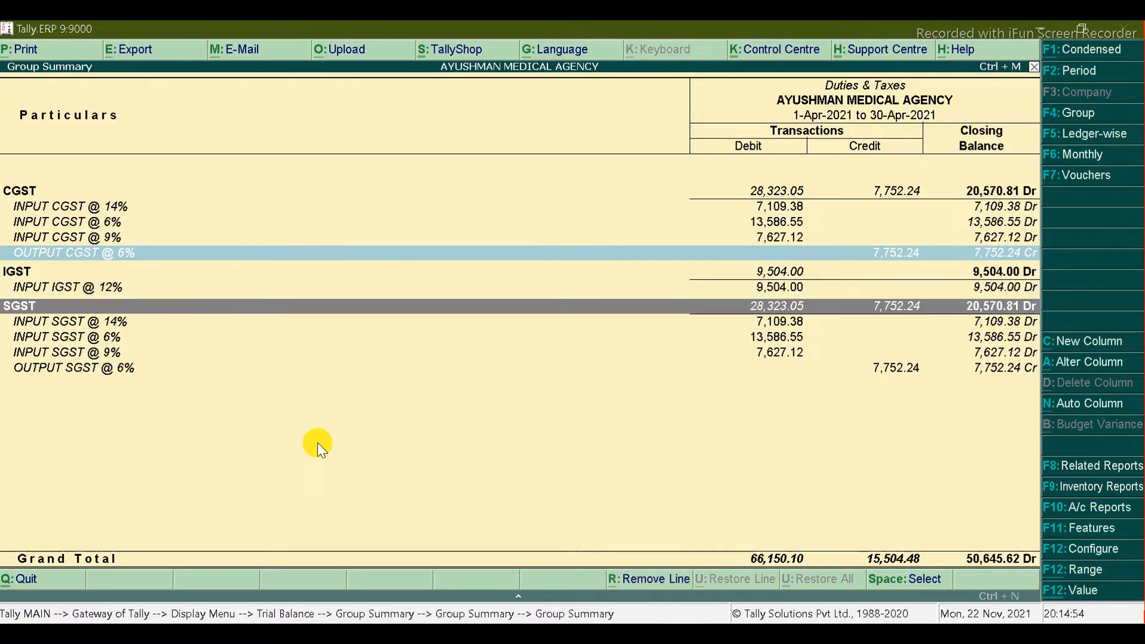
key(Down)
key(Down)
key(Down)
key(Down)
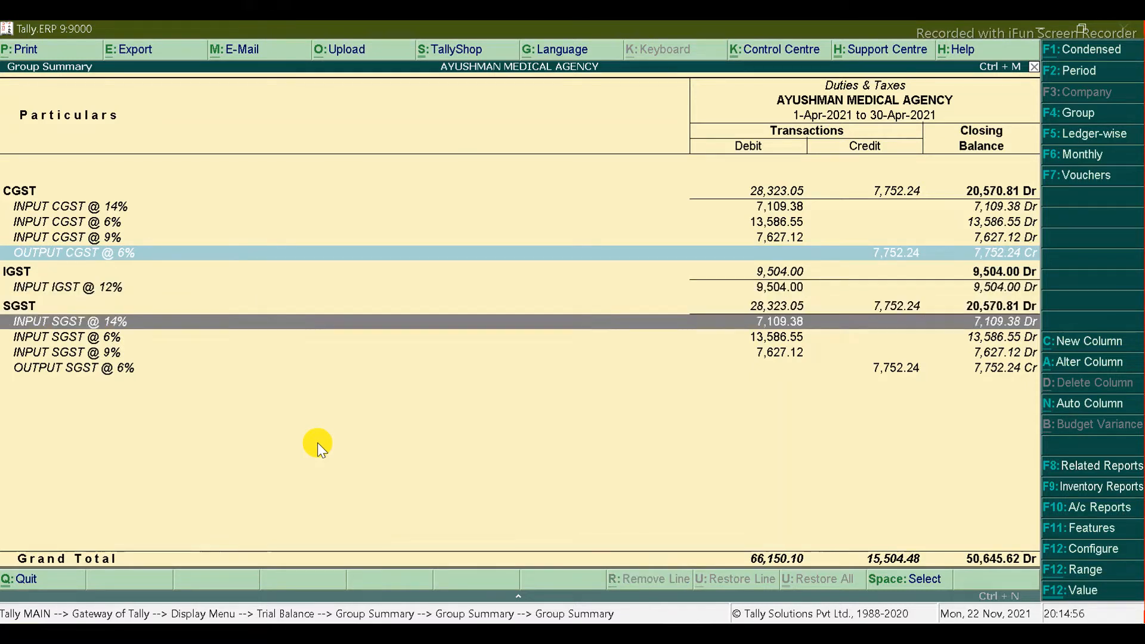
key(space)
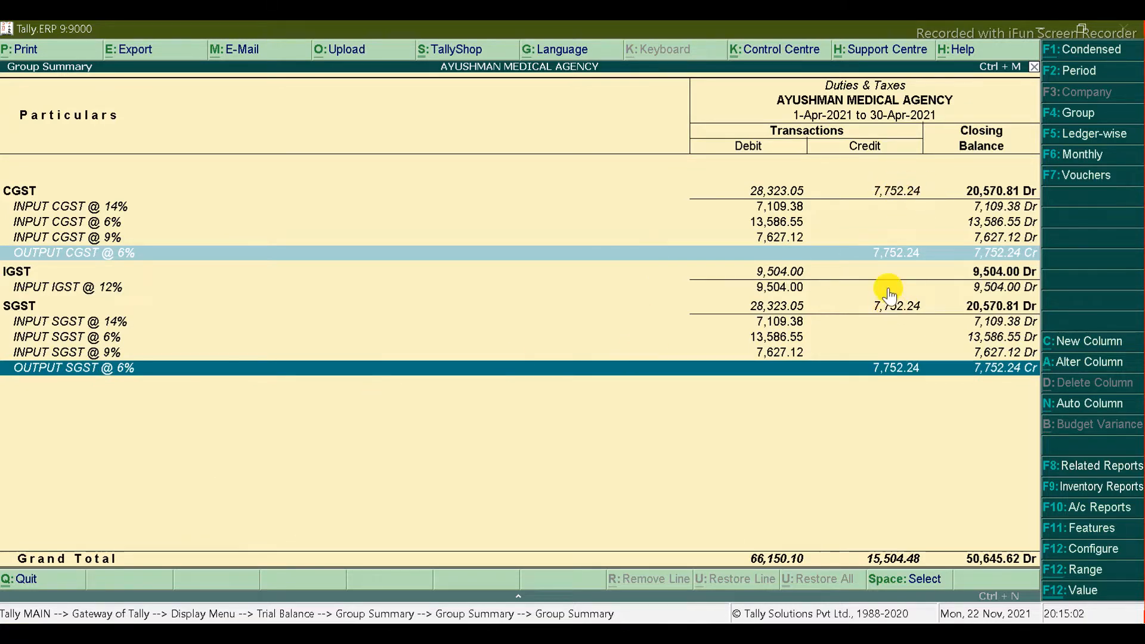
Step: Switch to the journal voucher window and debit OUTPUT CGST @ 6% with its April credit amount, 7,752.24
key(alt+Tab)
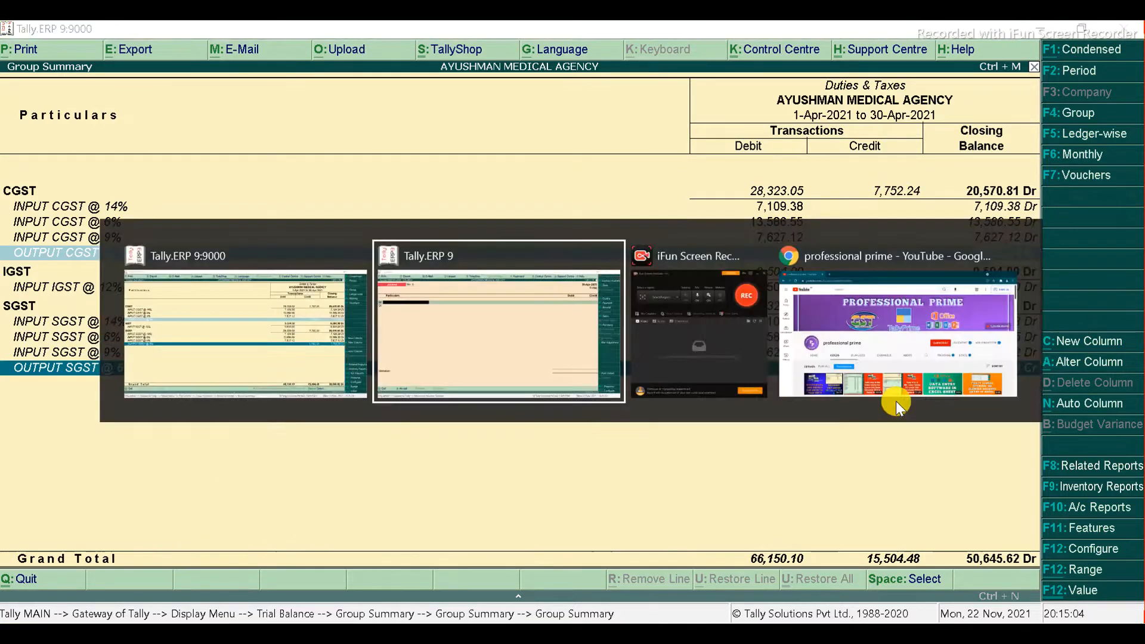
text(Out)
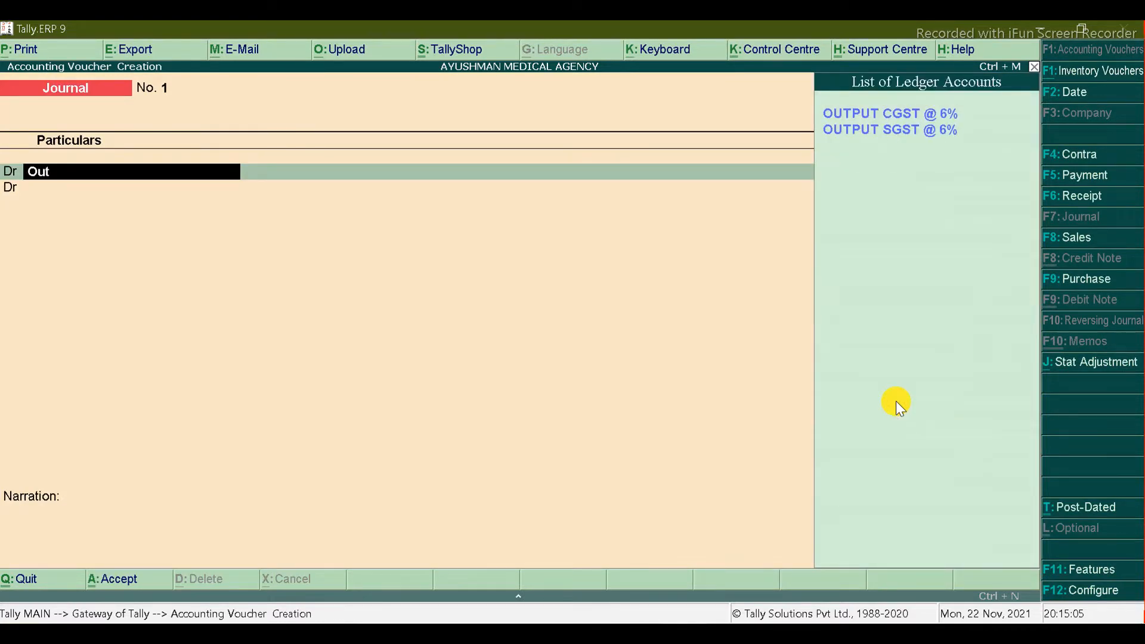
key(Return)
key(alt+Tab)
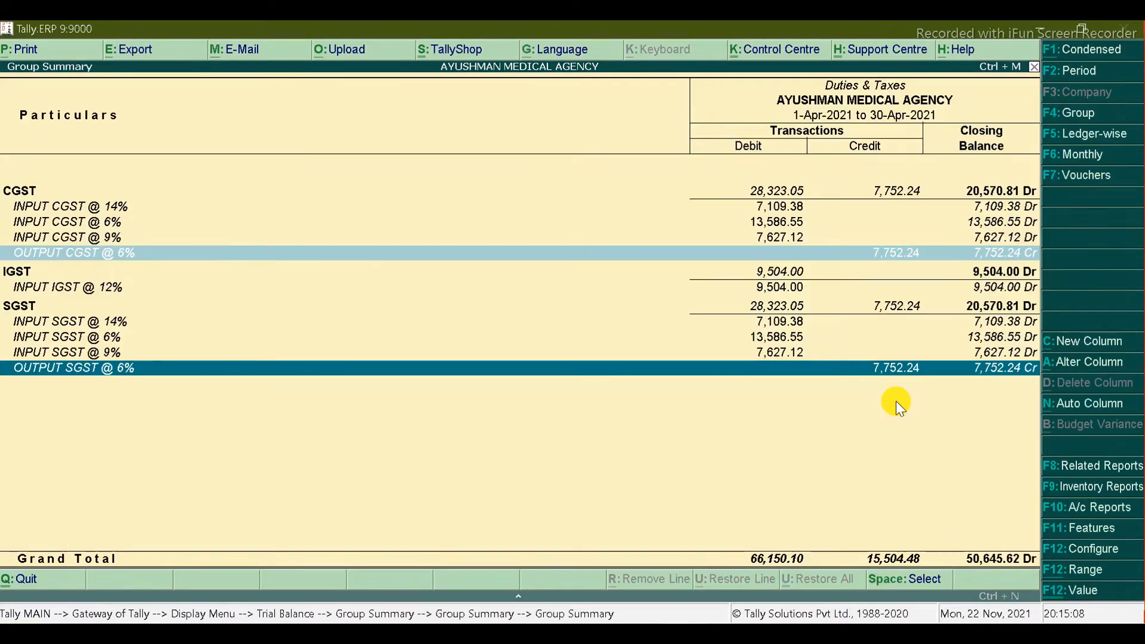
key(alt+Tab)
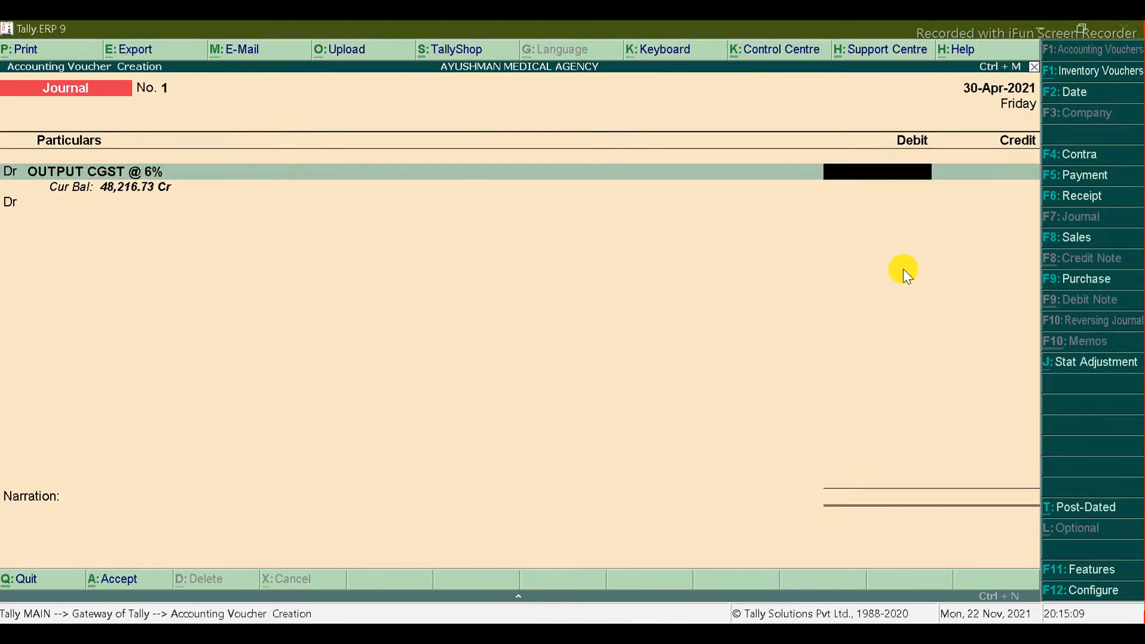
text(7752.)
key(alt+Tab)
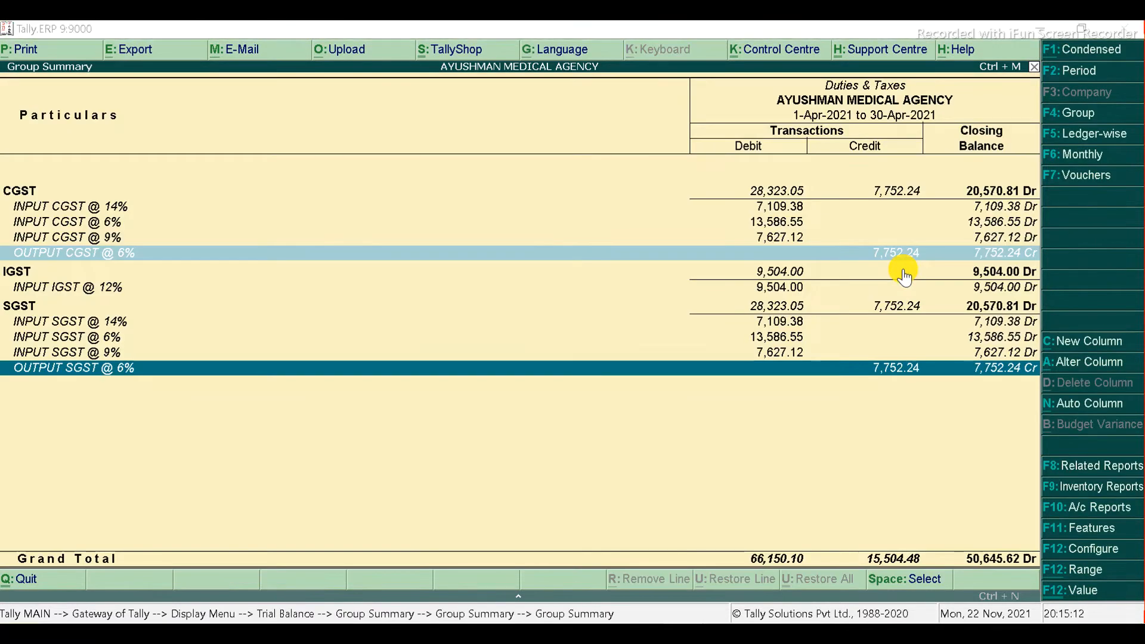
key(alt+Tab)
text(24)
key(Return)
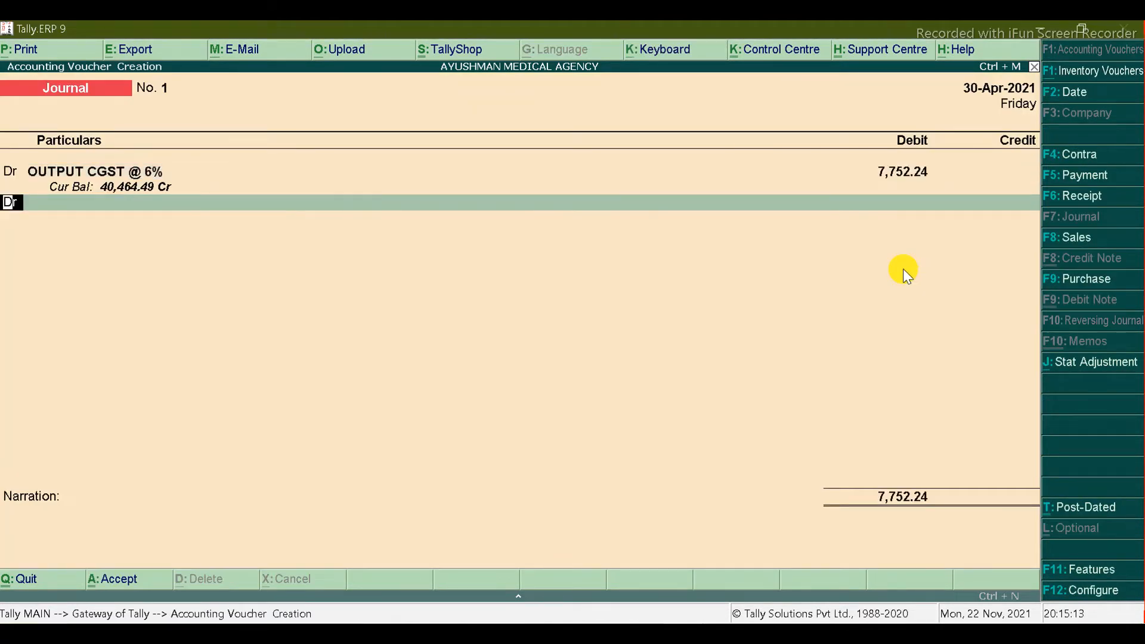
Step: Debit OUTPUT SGST @ 6% with 7,752.24 and credit INPUT SGST @ 6% with 15,504.48 in the journal
key(Return)
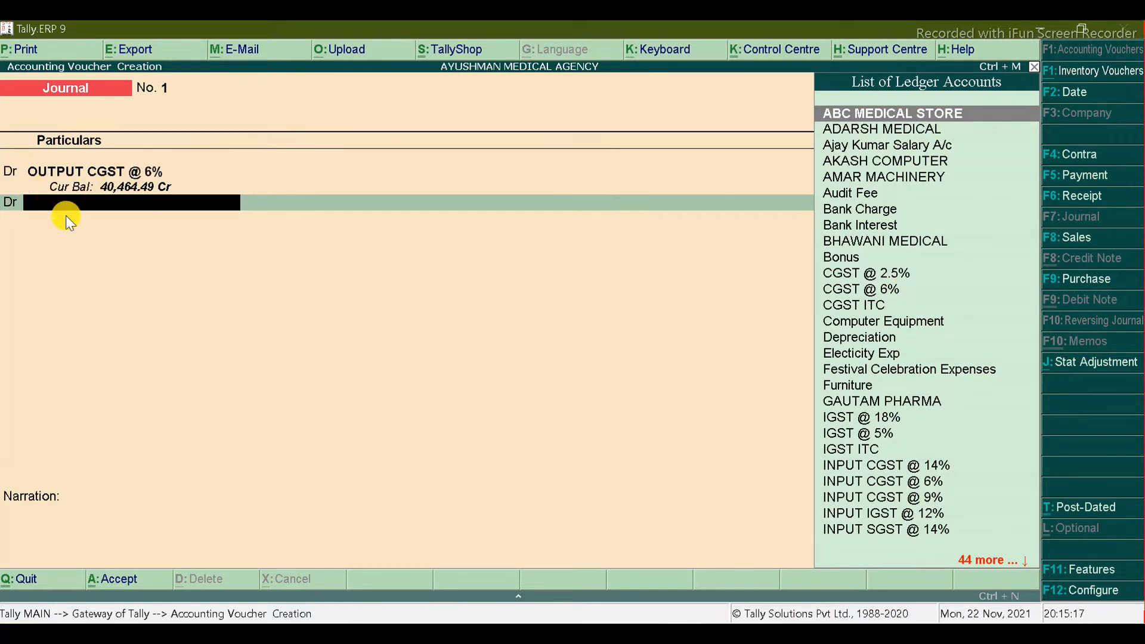
text(Out)
key(Down)
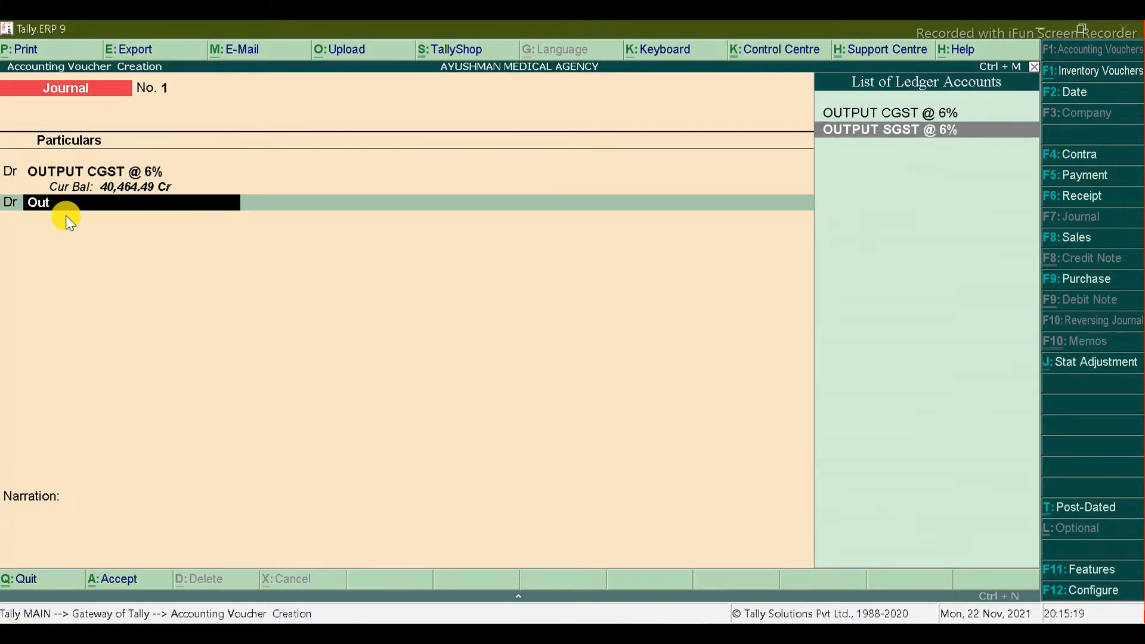
key(Return)
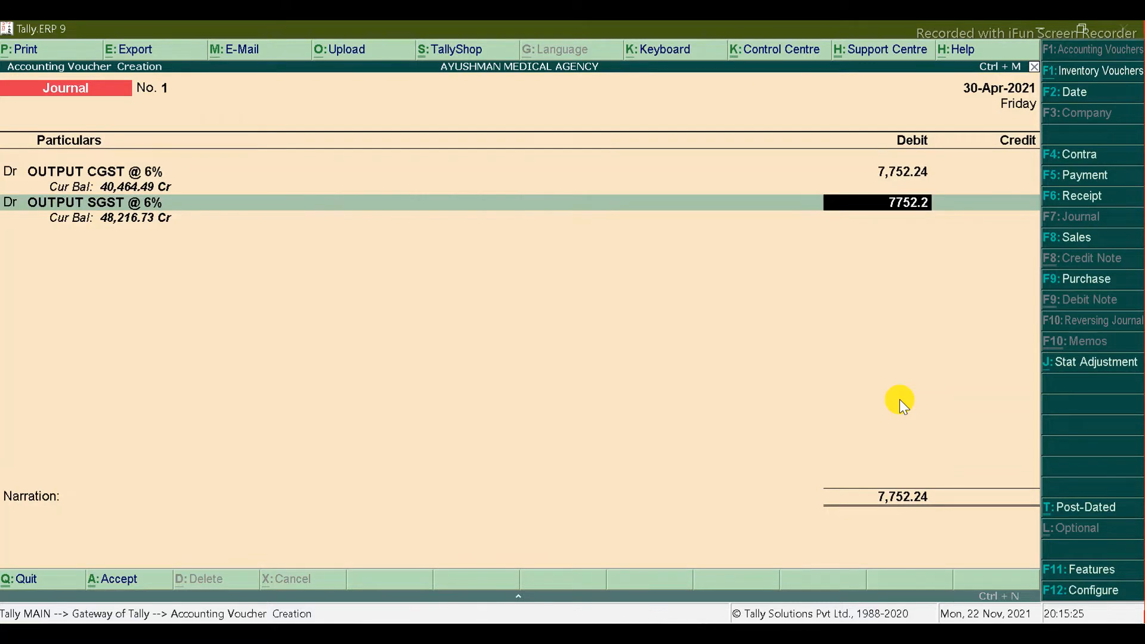
text(4)
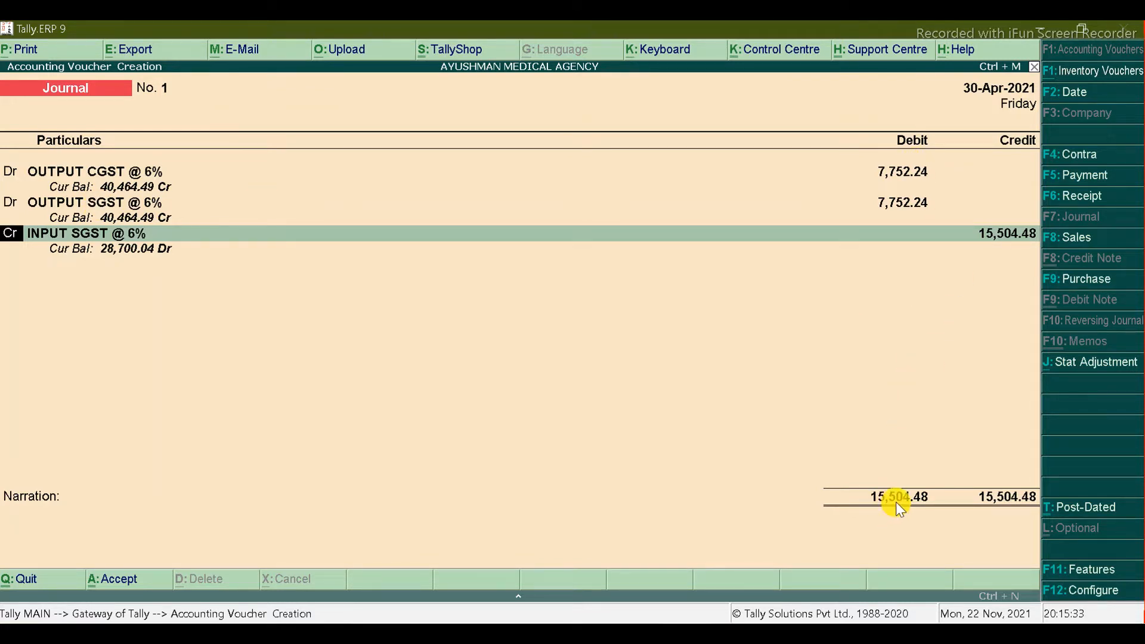
Step: Compare the journal amounts with the April summary's output tax total and its INPUT IGST and CGST ledger lines
key(alt+Tab)
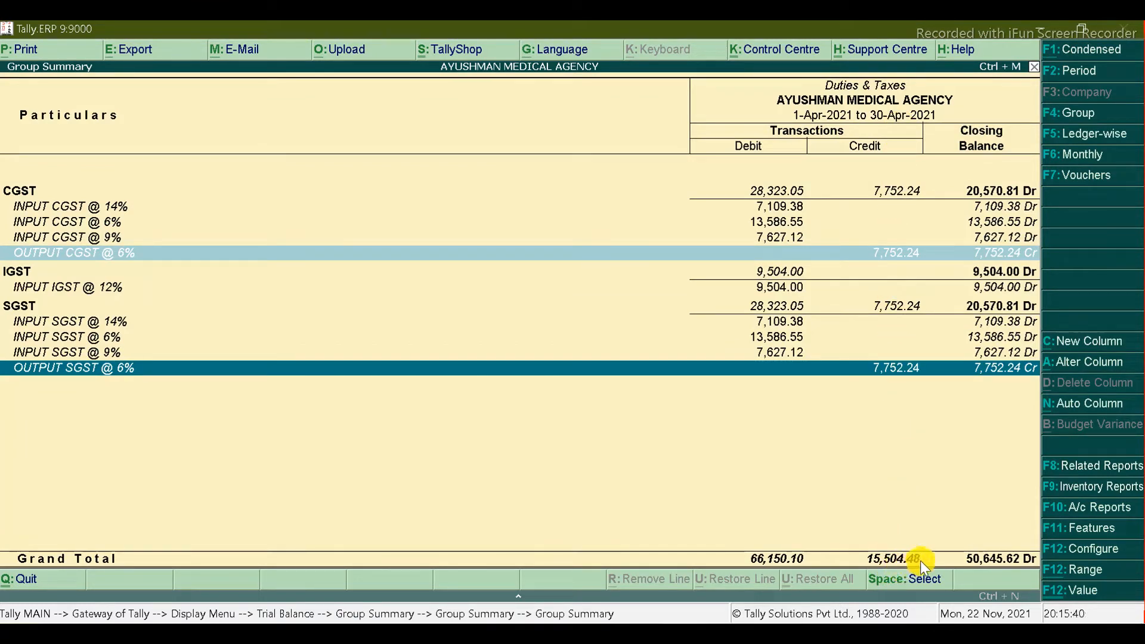
key(alt+Tab)
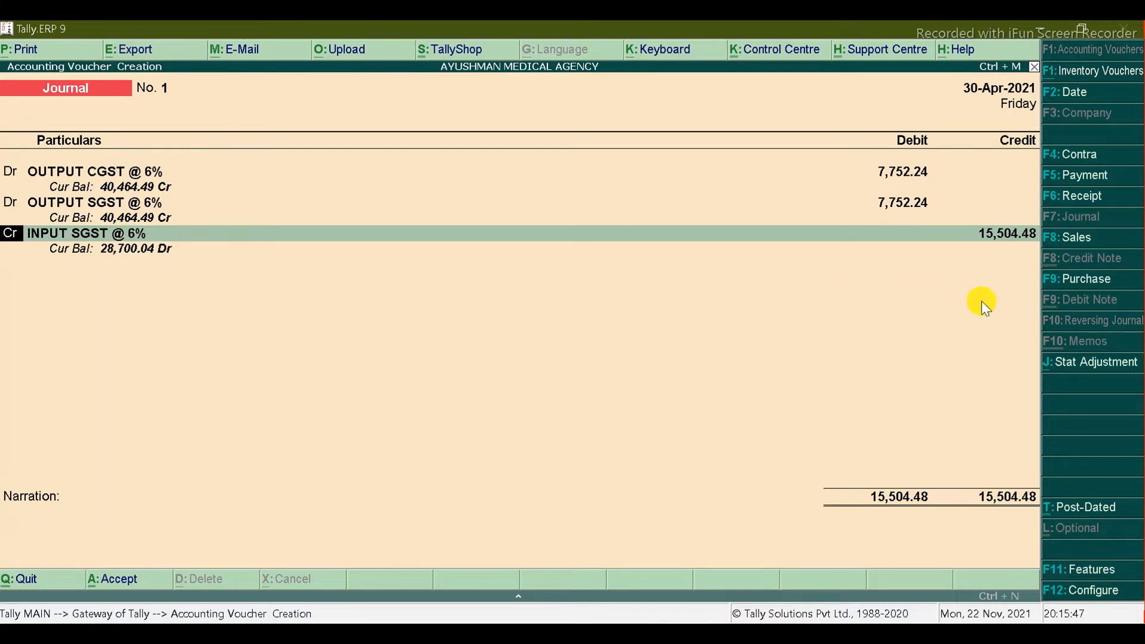
key(alt+Tab)
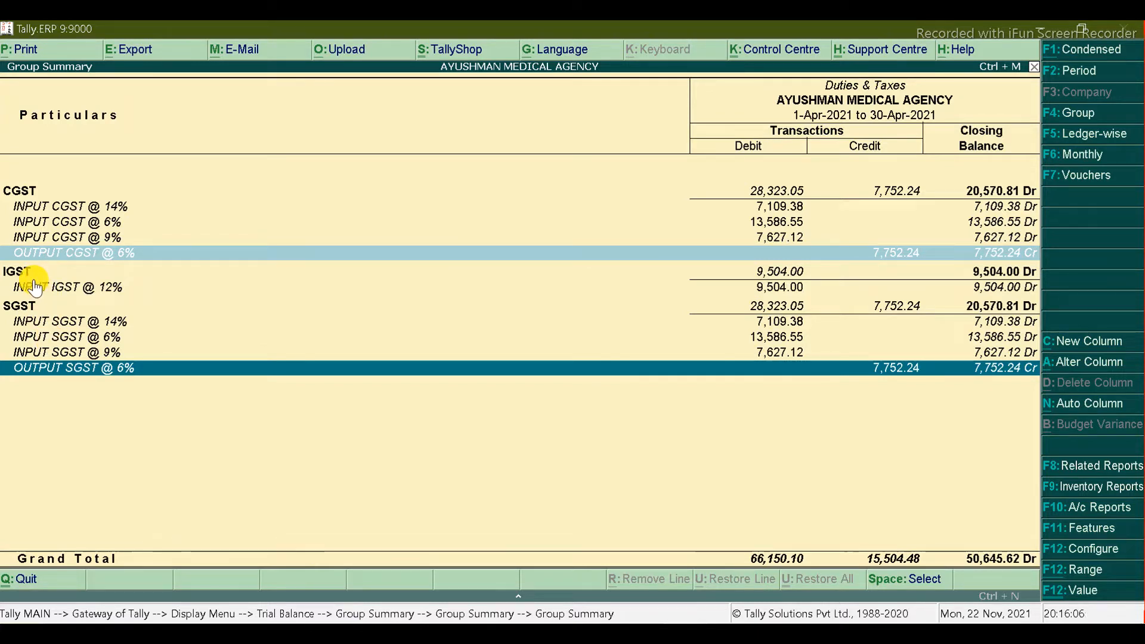
click(771, 291)
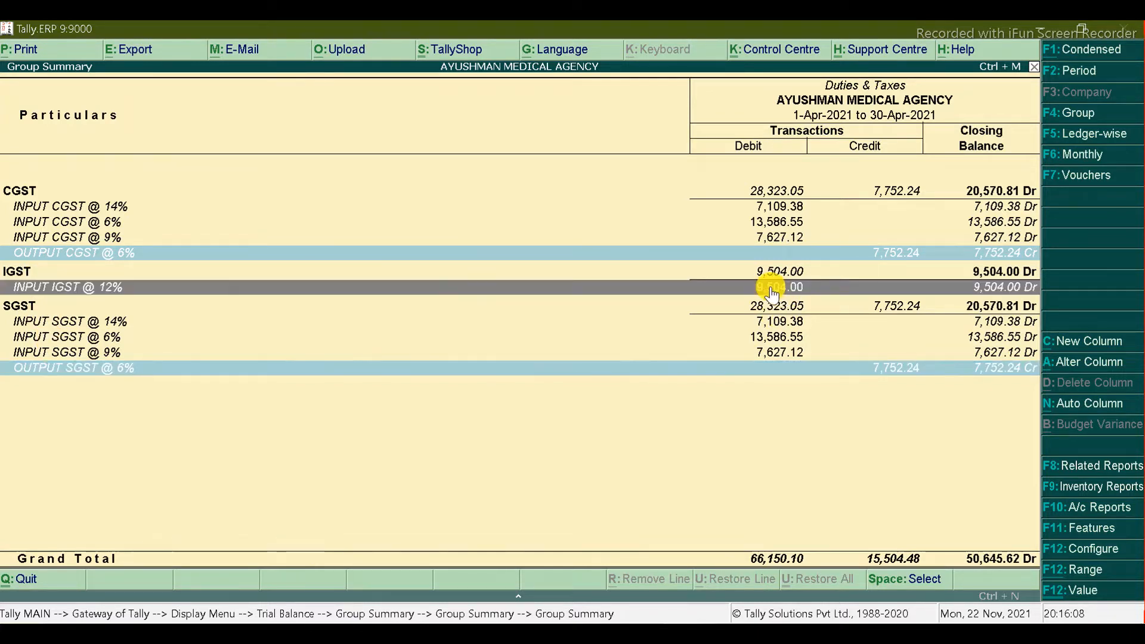
click(894, 256)
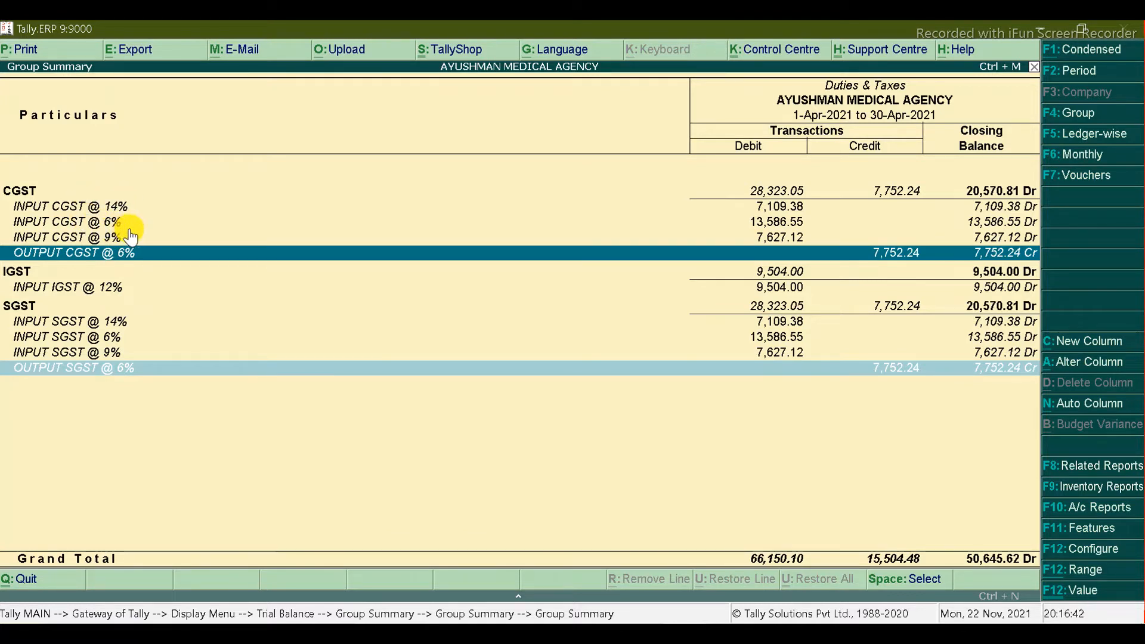
click(97, 225)
Step: Return to the journal voucher window and replace the credit line's ledger with INPUT CGST @ 6%
key(alt+Tab)
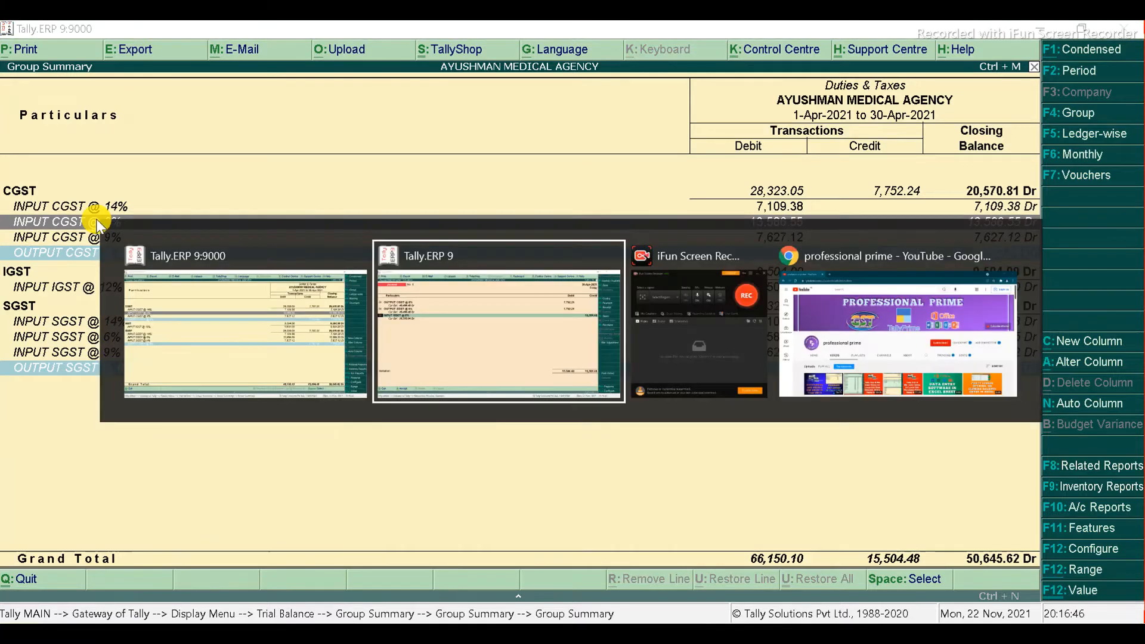
key(Return)
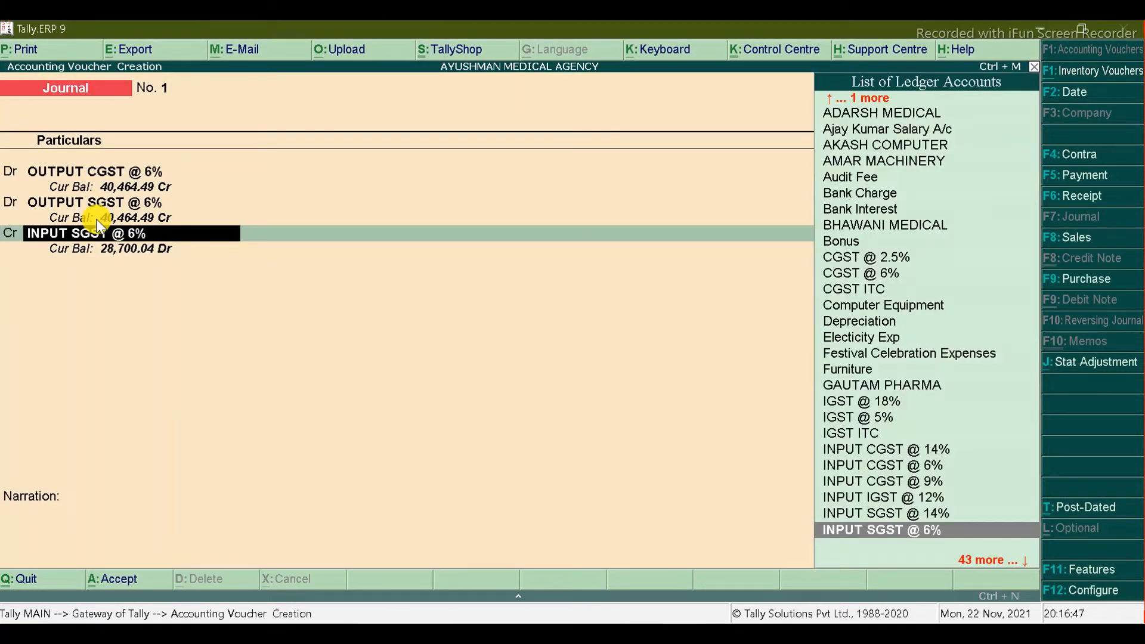
text(Inp)
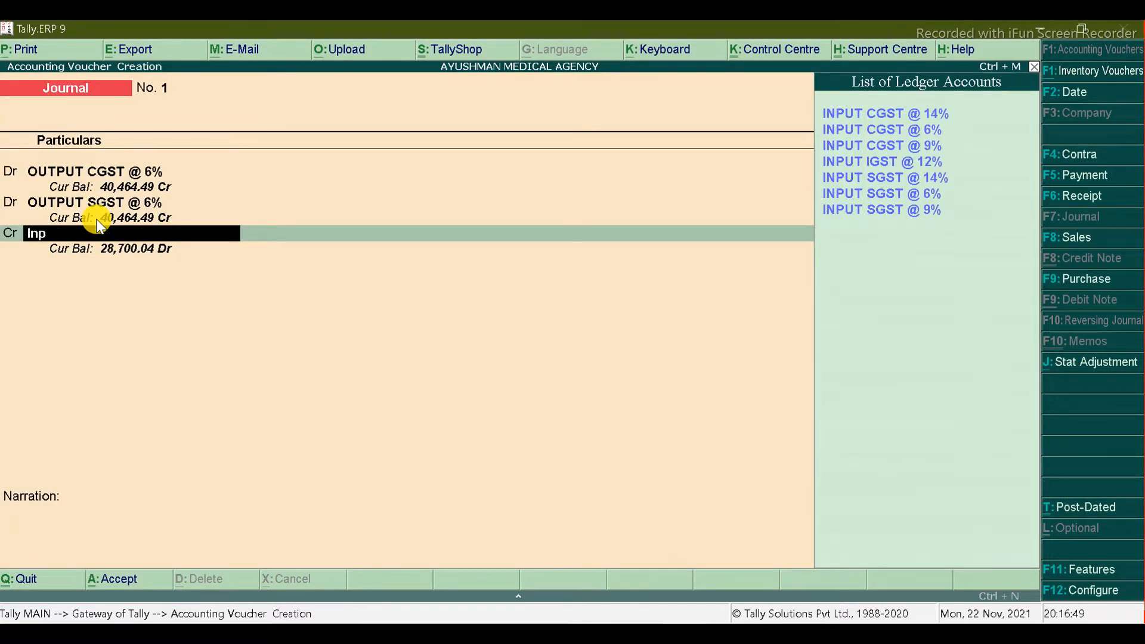
key(Down)
key(Return)
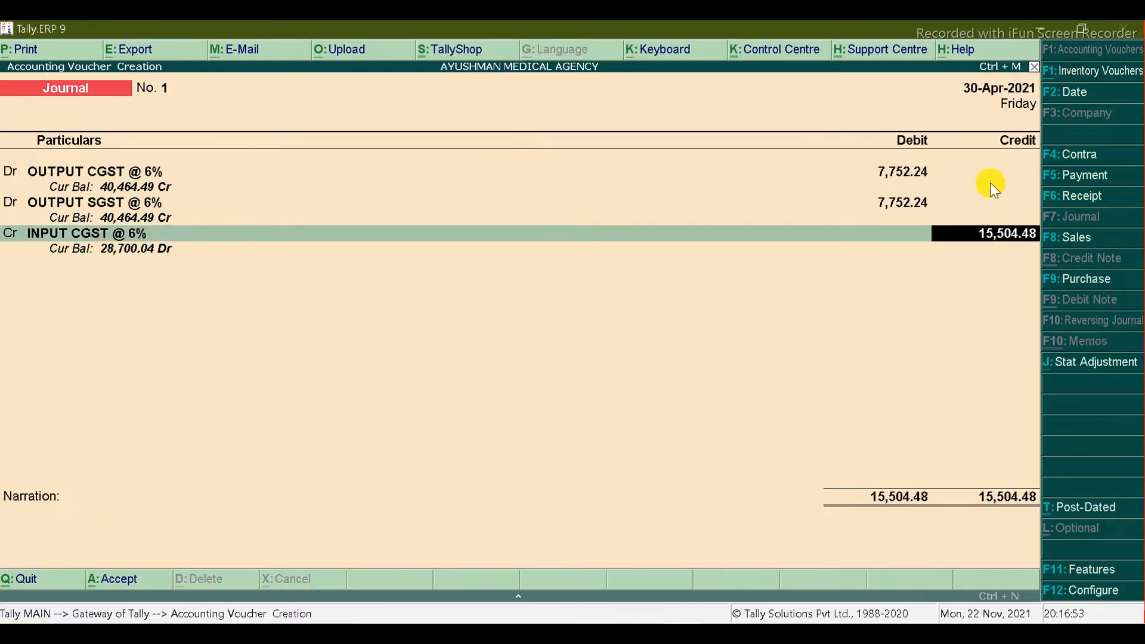
Step: Set the INPUT CGST @ 6% credit to 7,752.24 and credit INPUT SGST @ 6% with 7,752.24
key(alt+Tab)
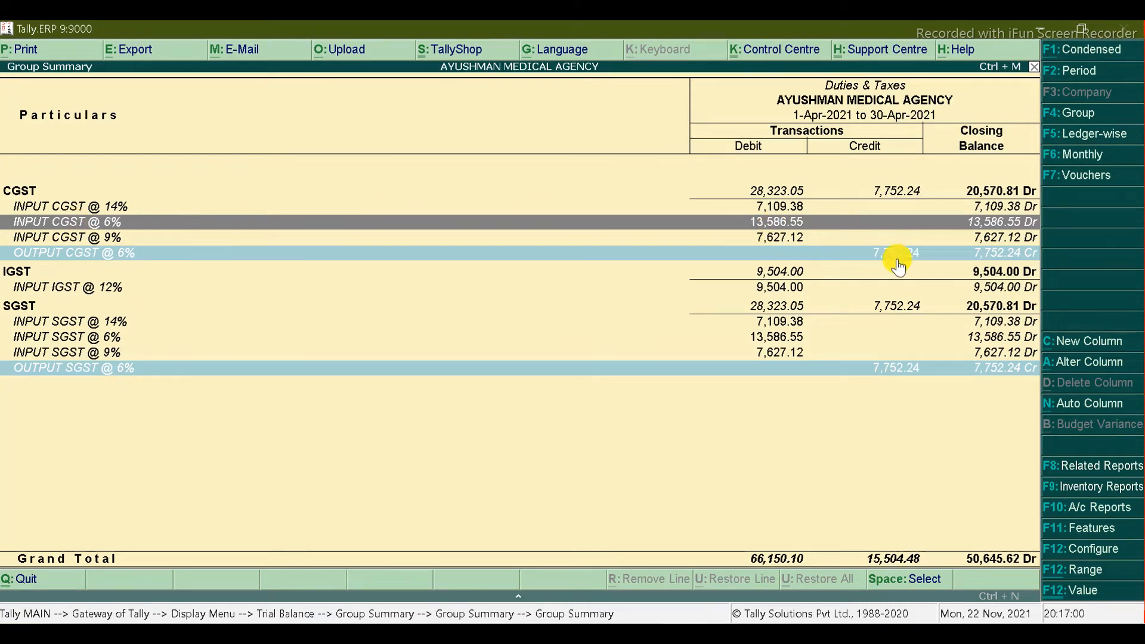
key(alt+j)
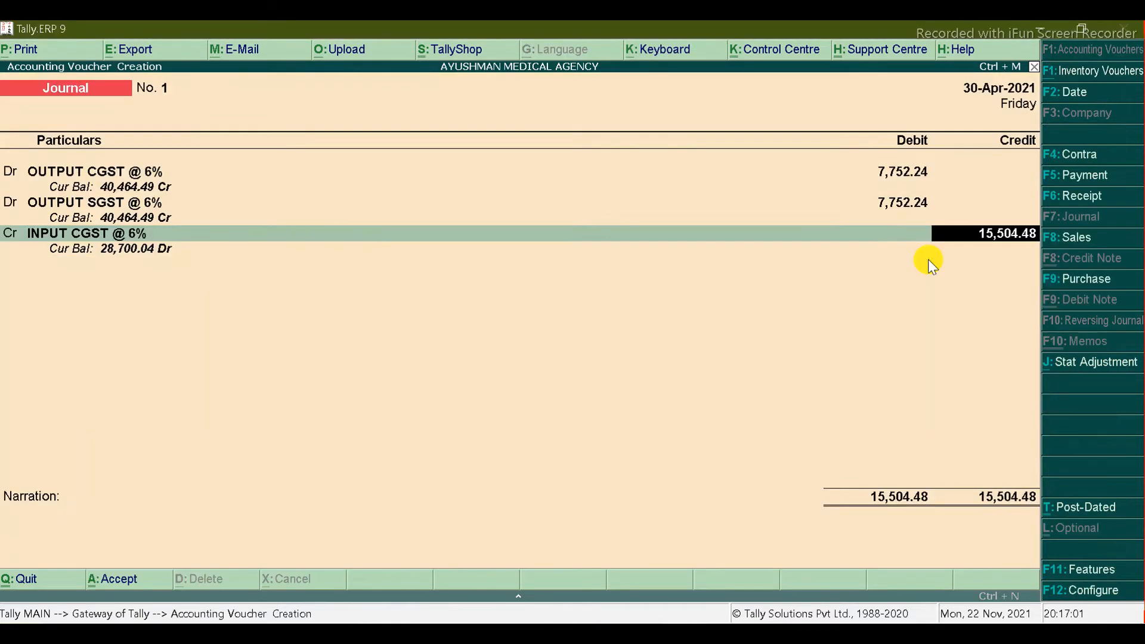
text(7752.24)
key(Return)
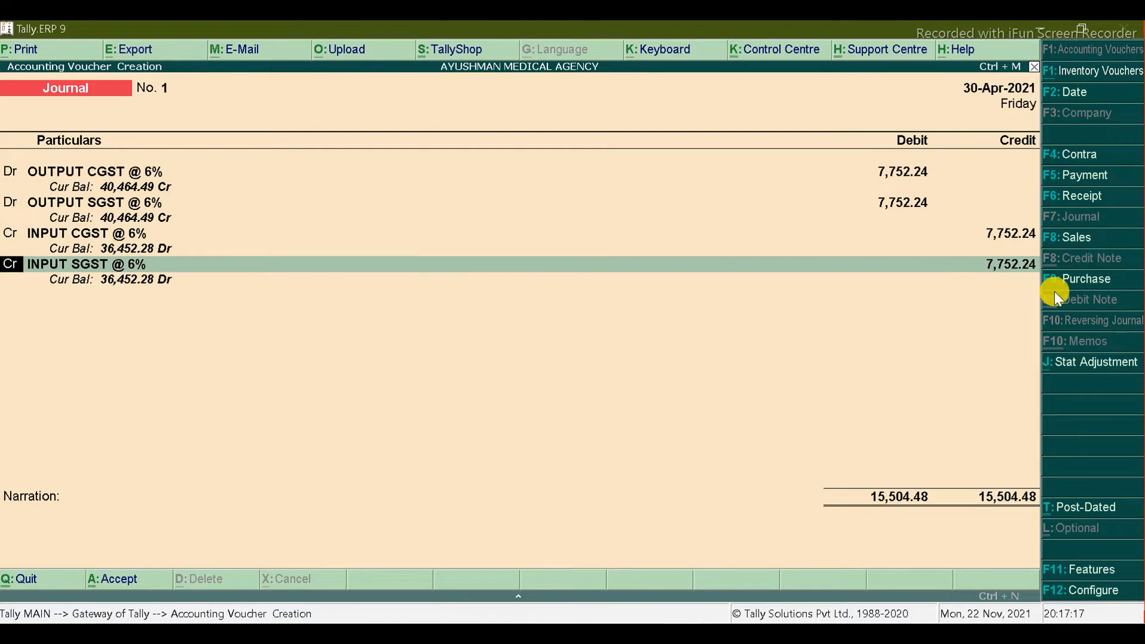
key(Return)
key(Return)
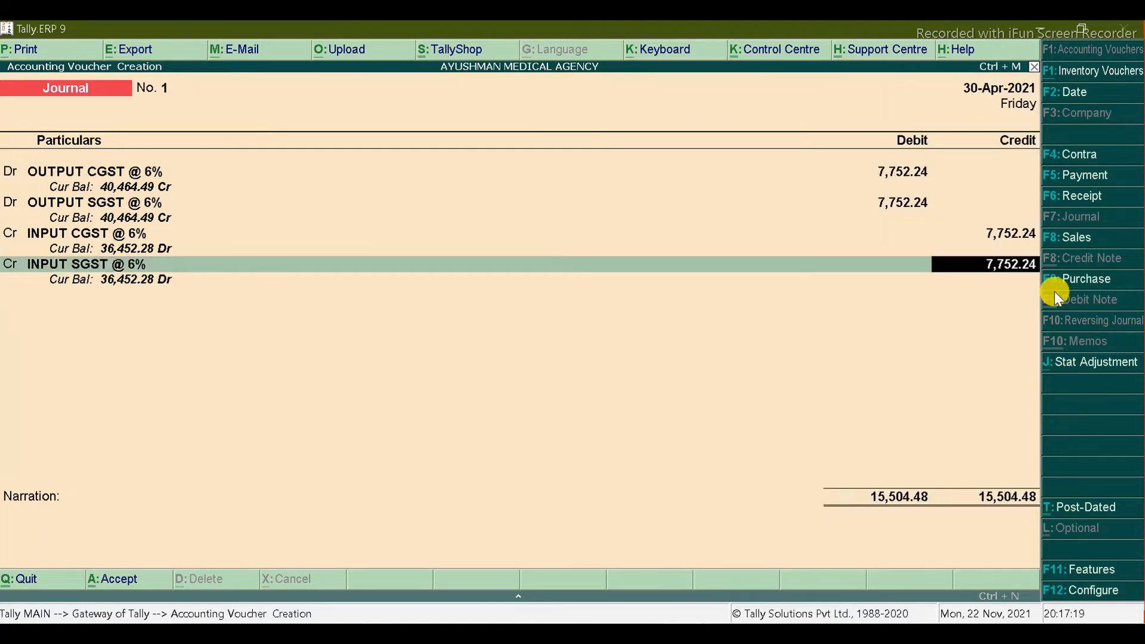
Step: Enter the narration "gst adjustment entry of the month april" and save the journal voucher
key(Return)
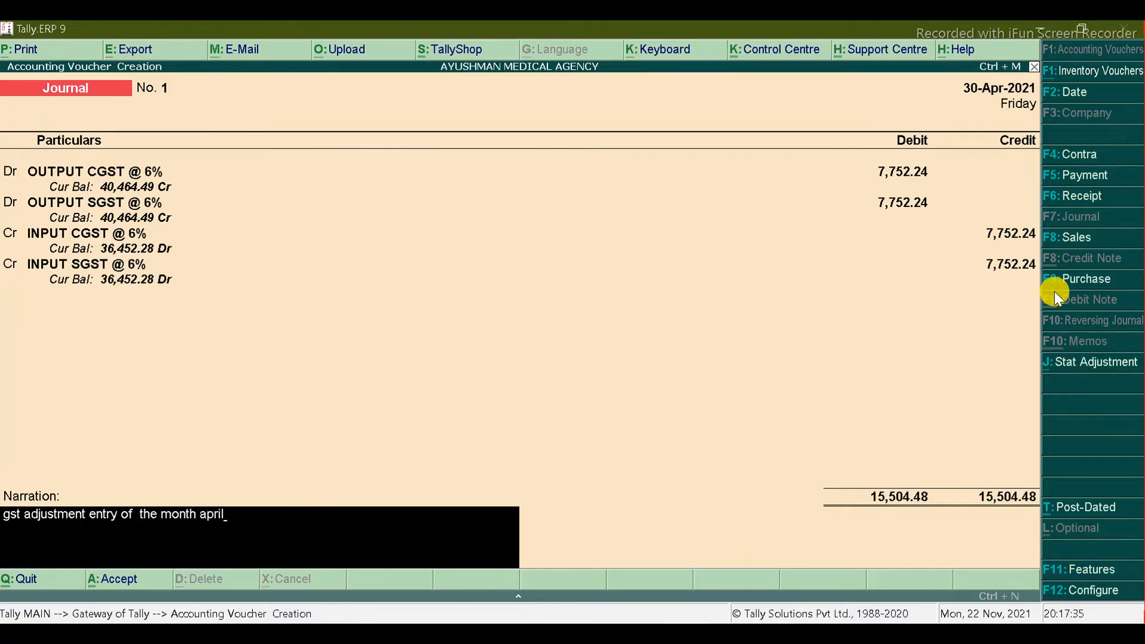
key(Return)
key(Return)
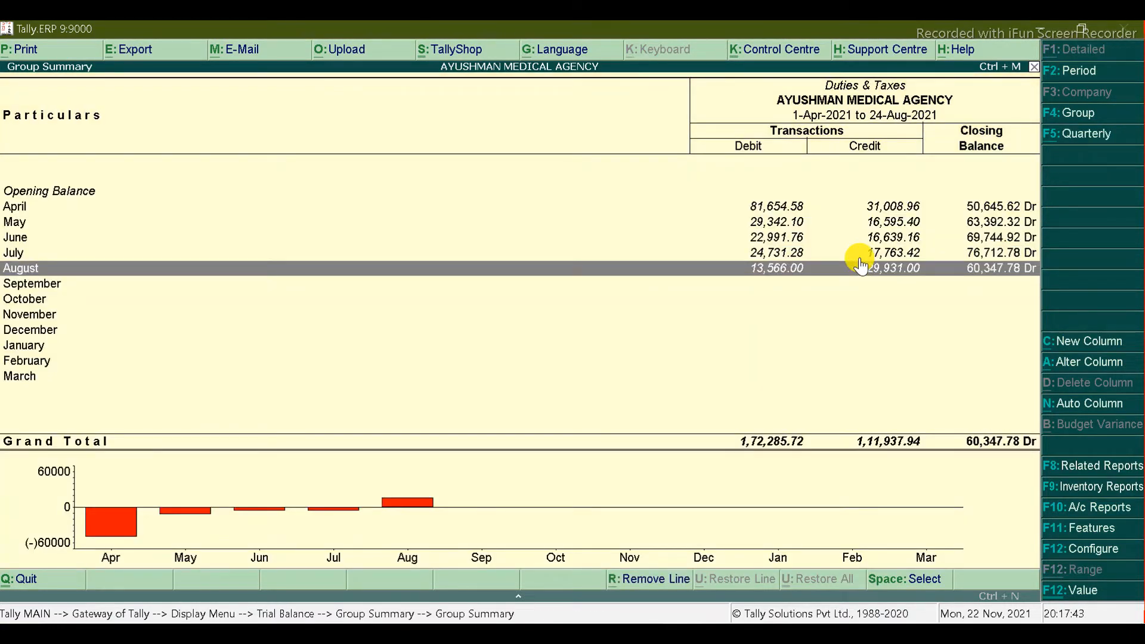
Step: Open April in the Duties & Taxes monthly summary and examine the ledger-level CGST, IGST and SGST balances
key(Up)
key(Up)
key(Up)
key(Up)
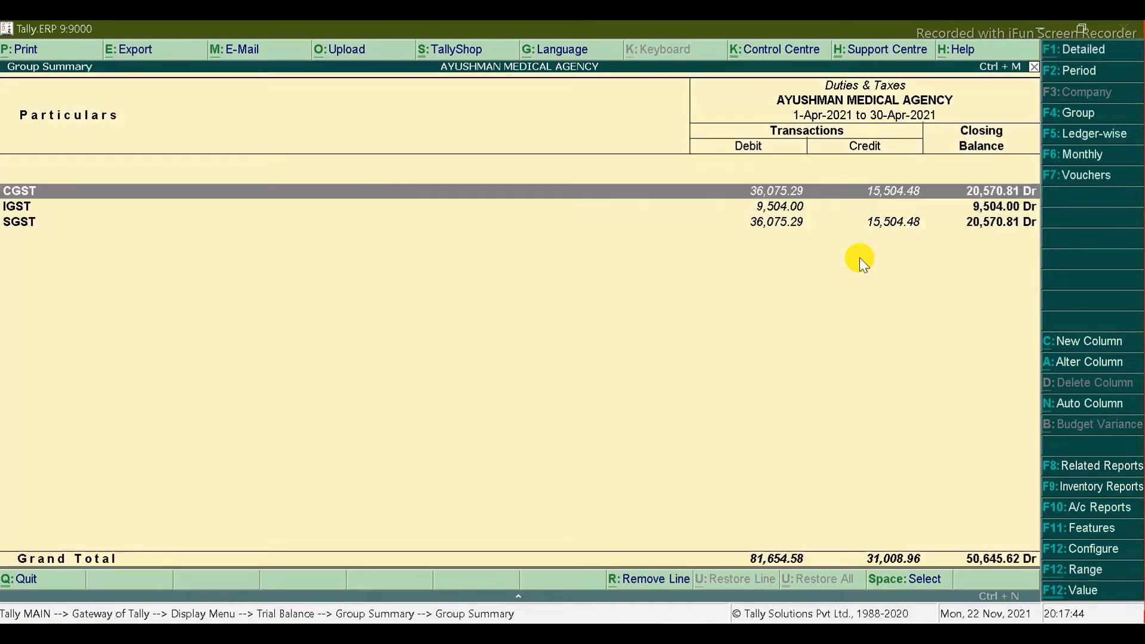
key(alt+F1)
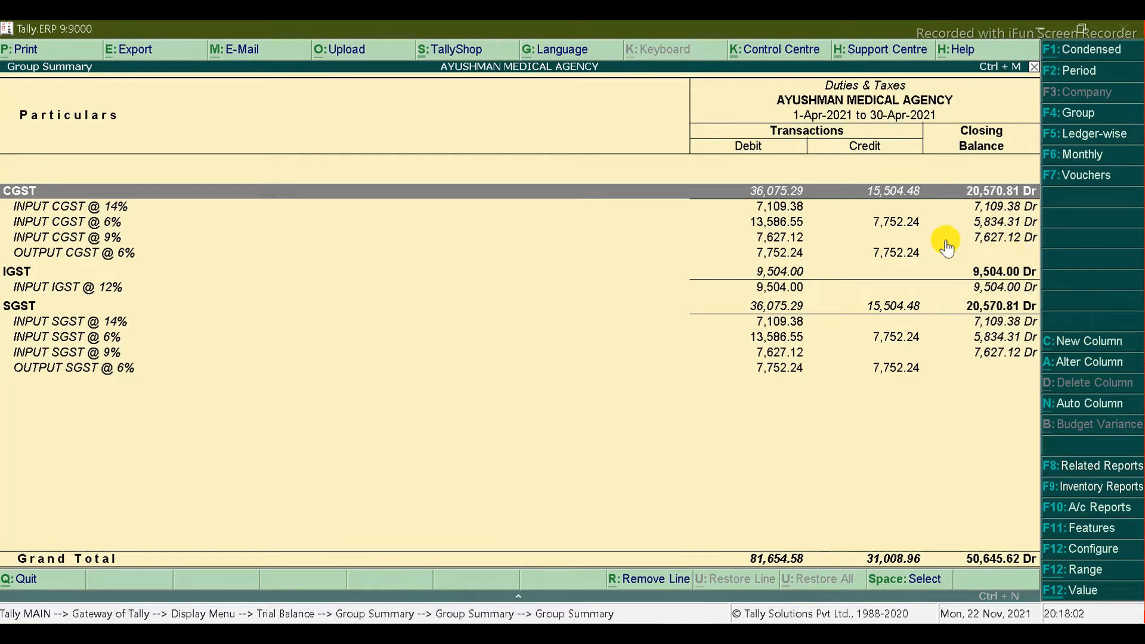
key(Down)
key(Down)
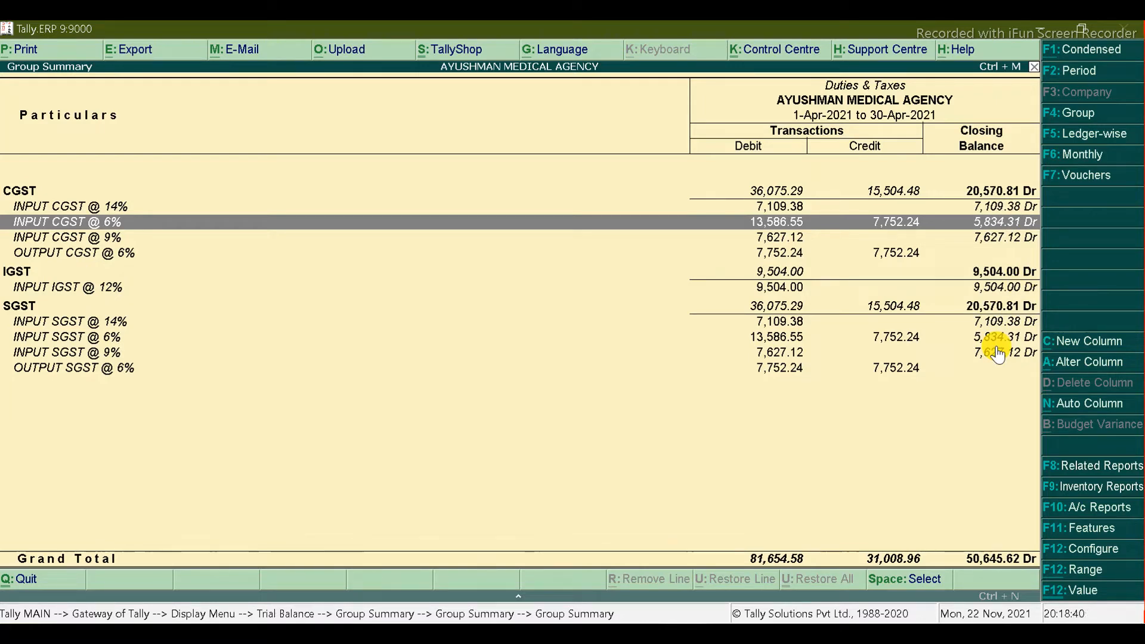
Step: Switch to the new journal voucher window and choose CGST ITC as the first debit ledger
key(alt+Tab)
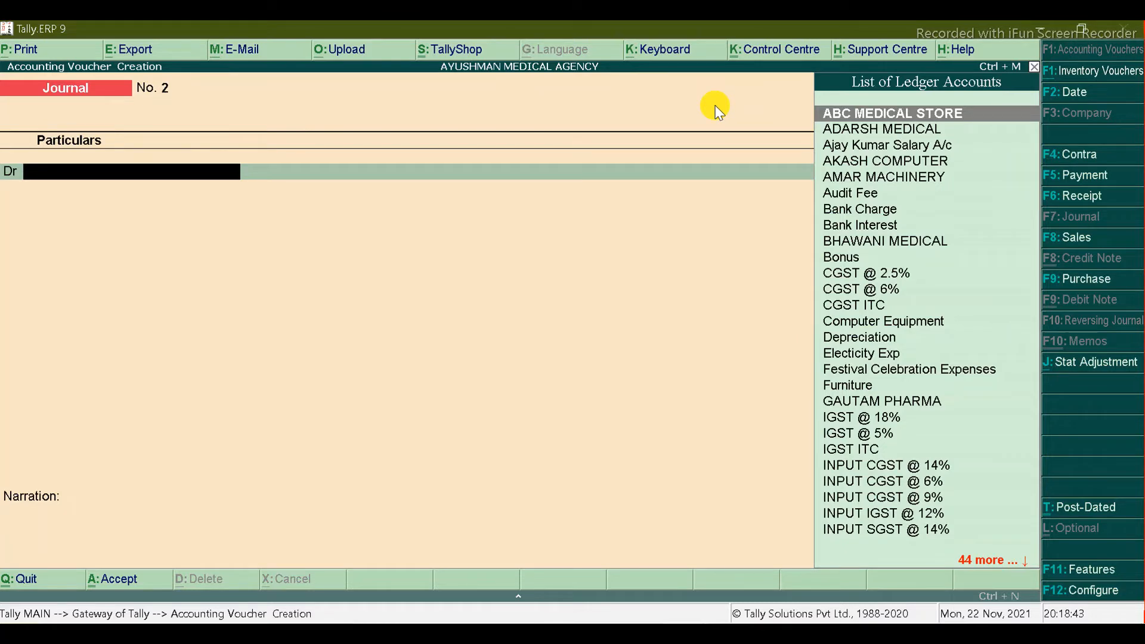
text(cg)
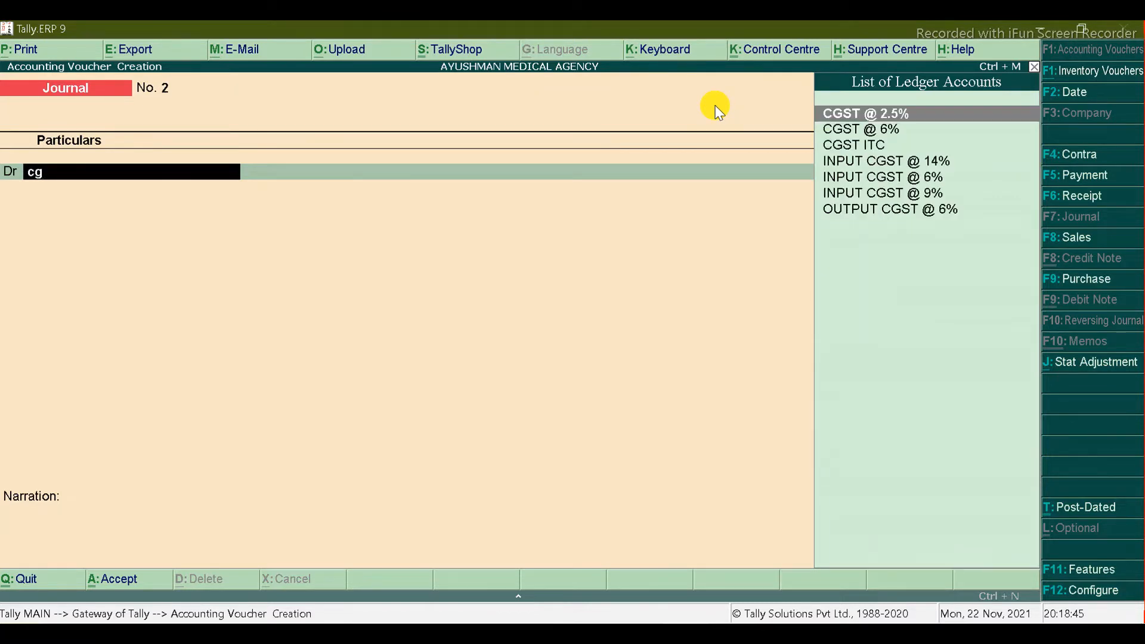
key(Down)
key(Down)
key(Return)
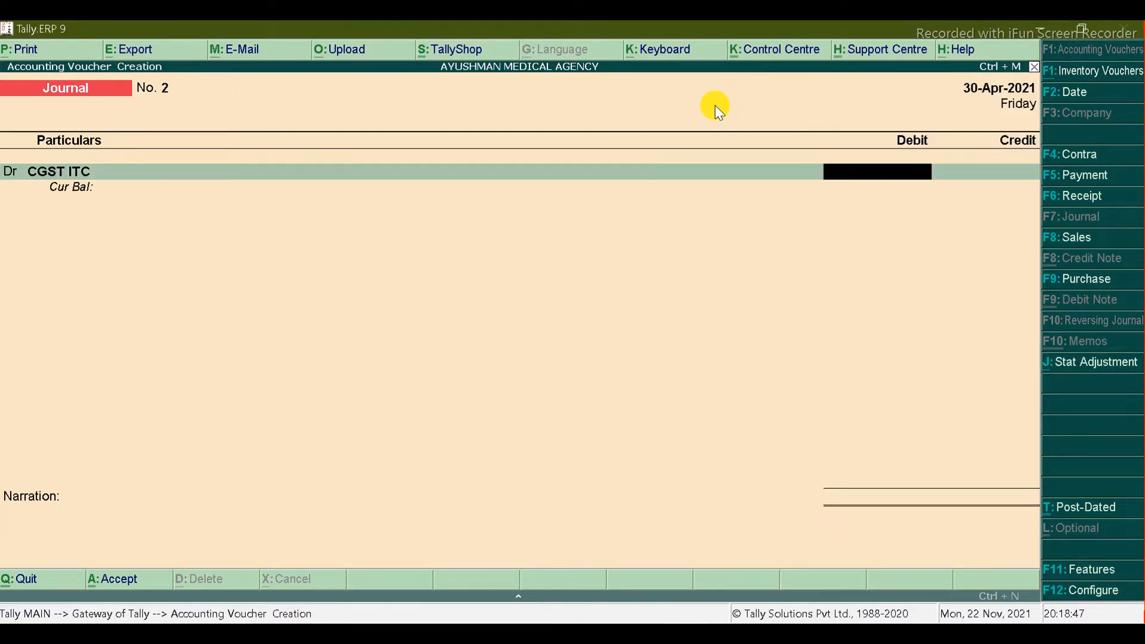
key(Escape)
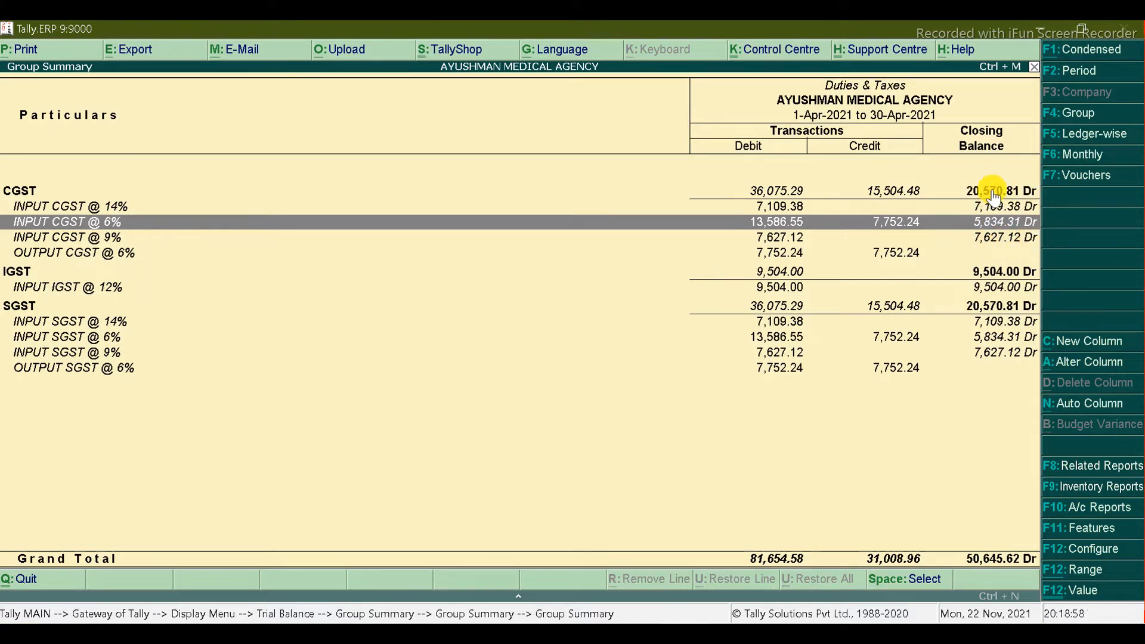
Step: Set the CGST ITC debit to 20,570.81, matching the April summary's CGST closing balance
key(alt+Tab)
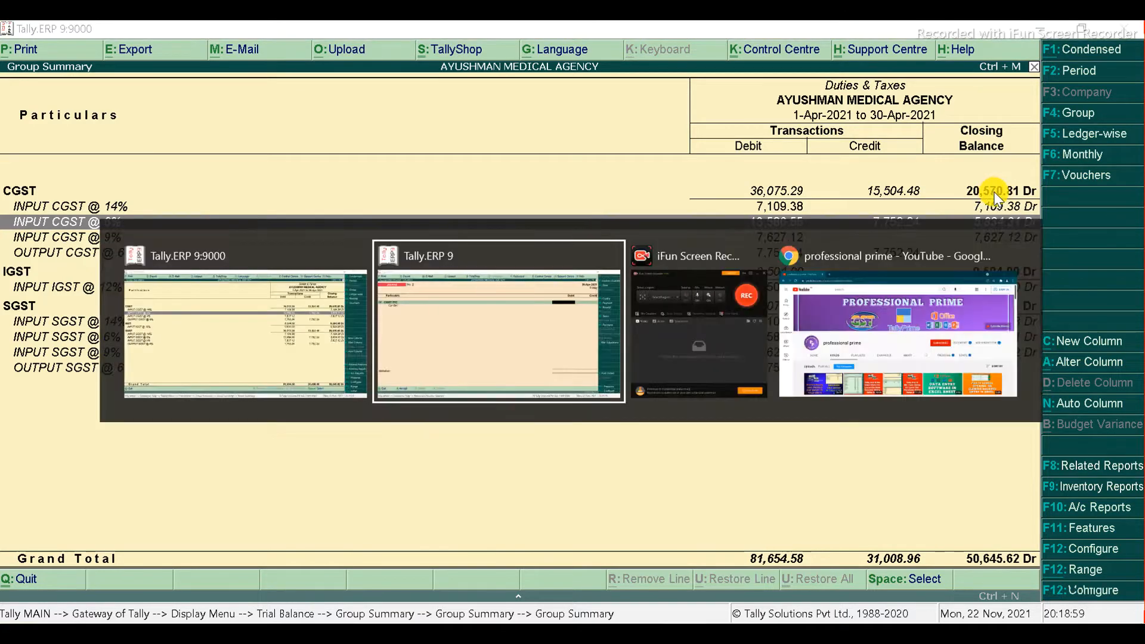
text(0)
key(alt+Tab)
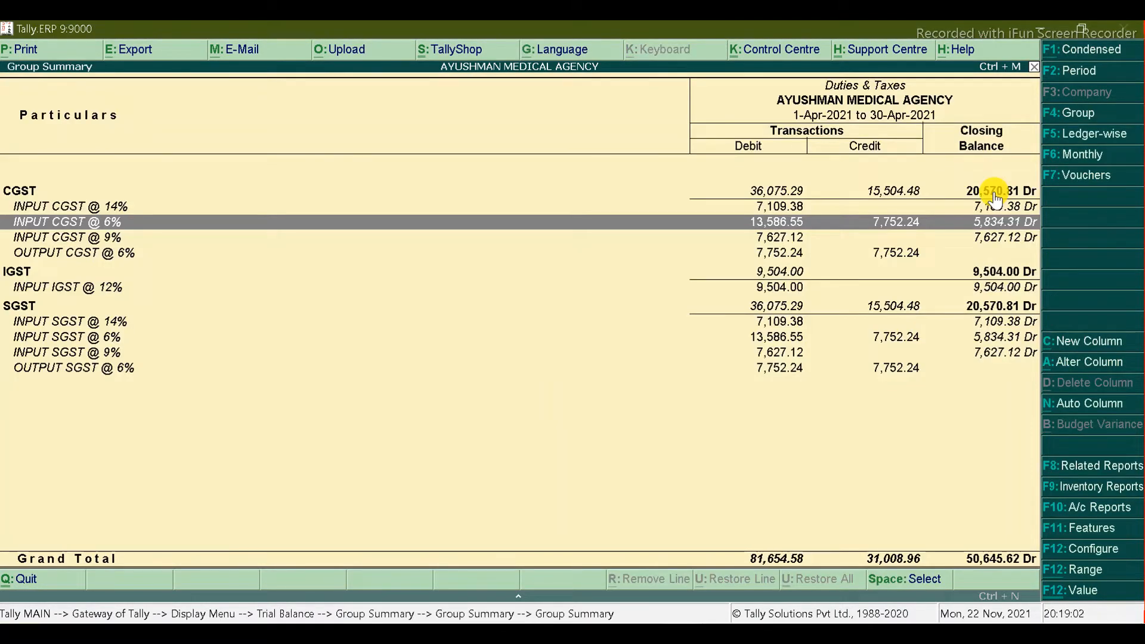
key(alt+Tab)
text(570.)
key(alt+Tab)
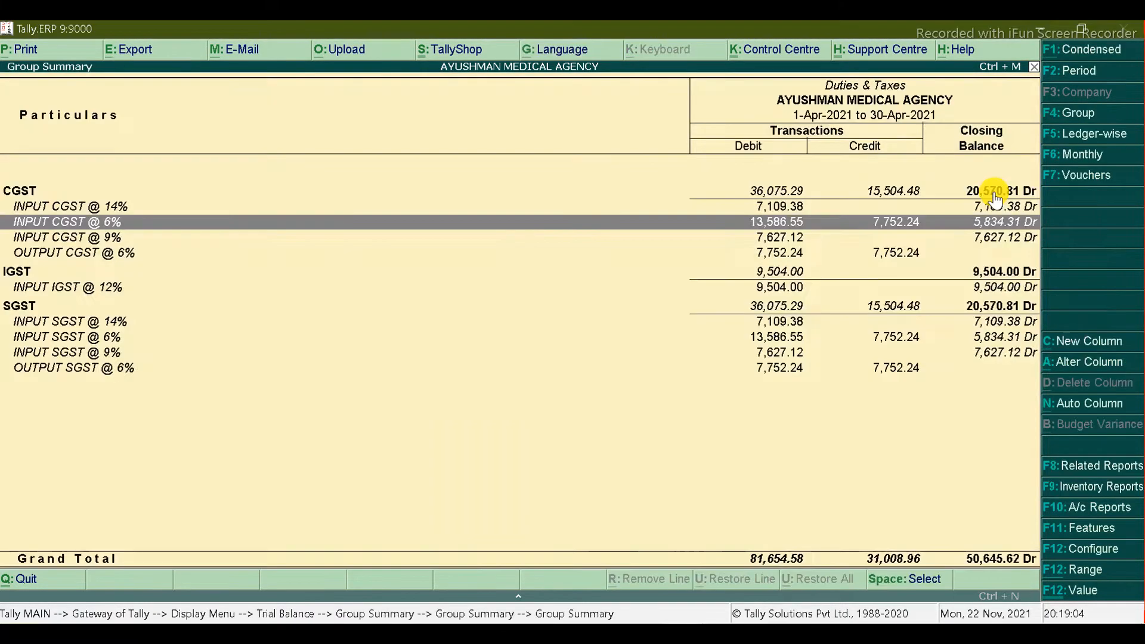
key(alt+Tab)
text(81)
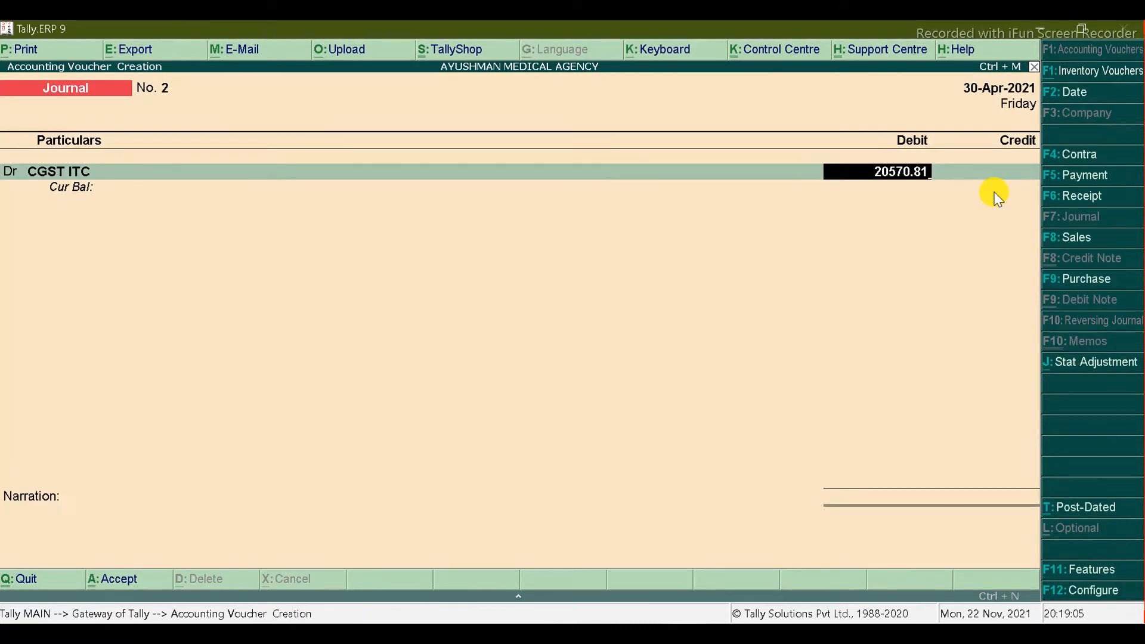
key(Return)
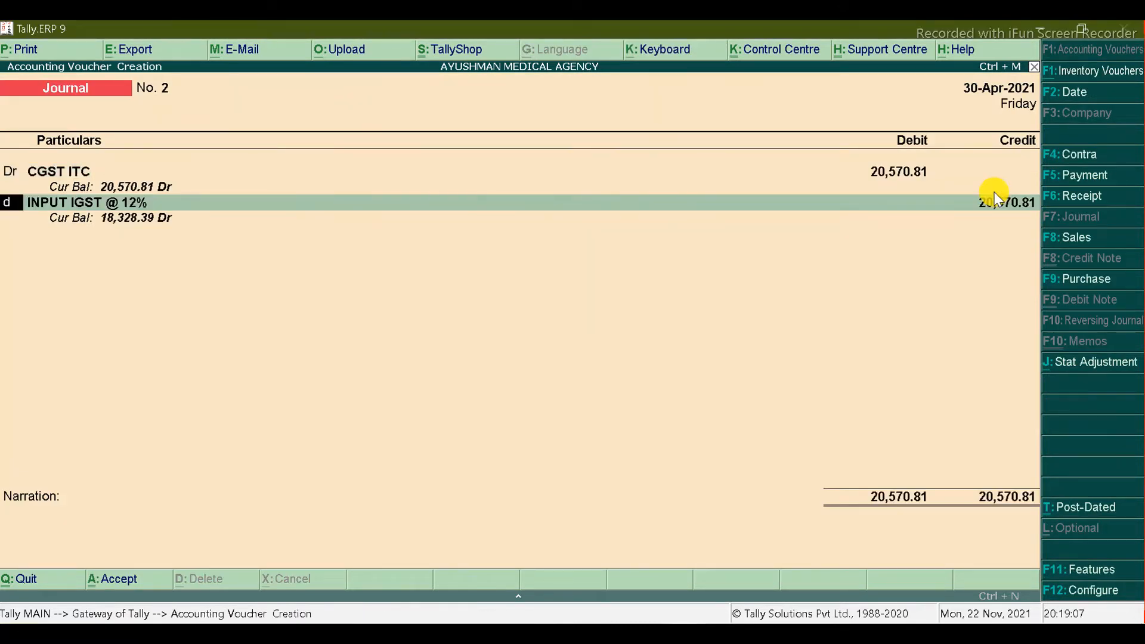
Step: Add a second debit line for SGST ITC with 20,570.81, taken from the April summary's SGST closing balance
key(Return)
key(alt+Tab)
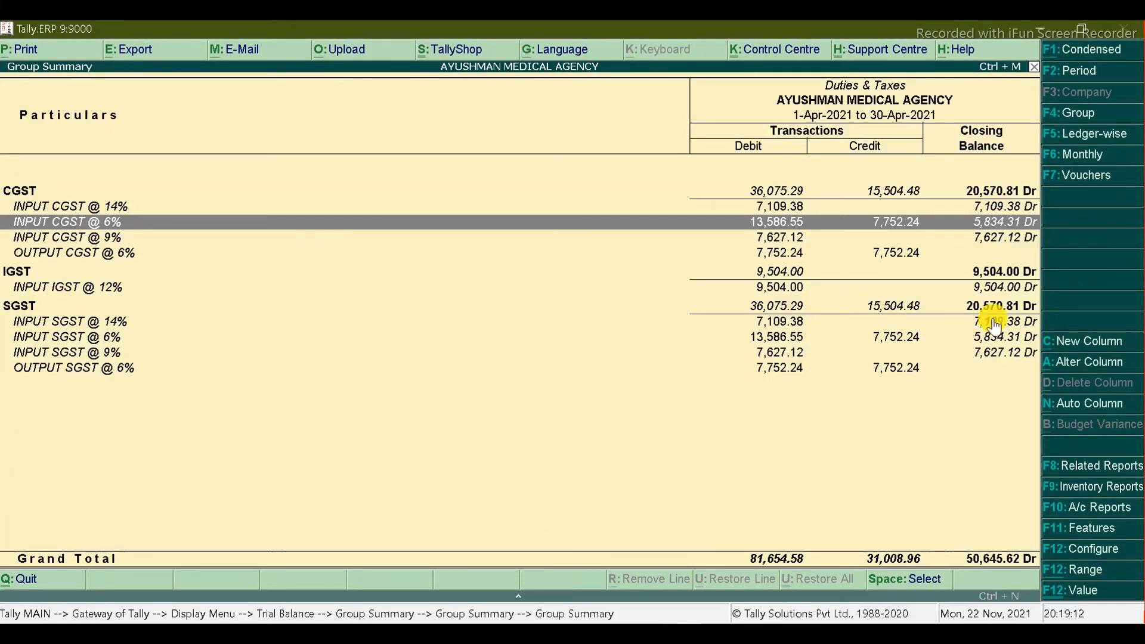
key(alt+Tab)
text(Sgst)
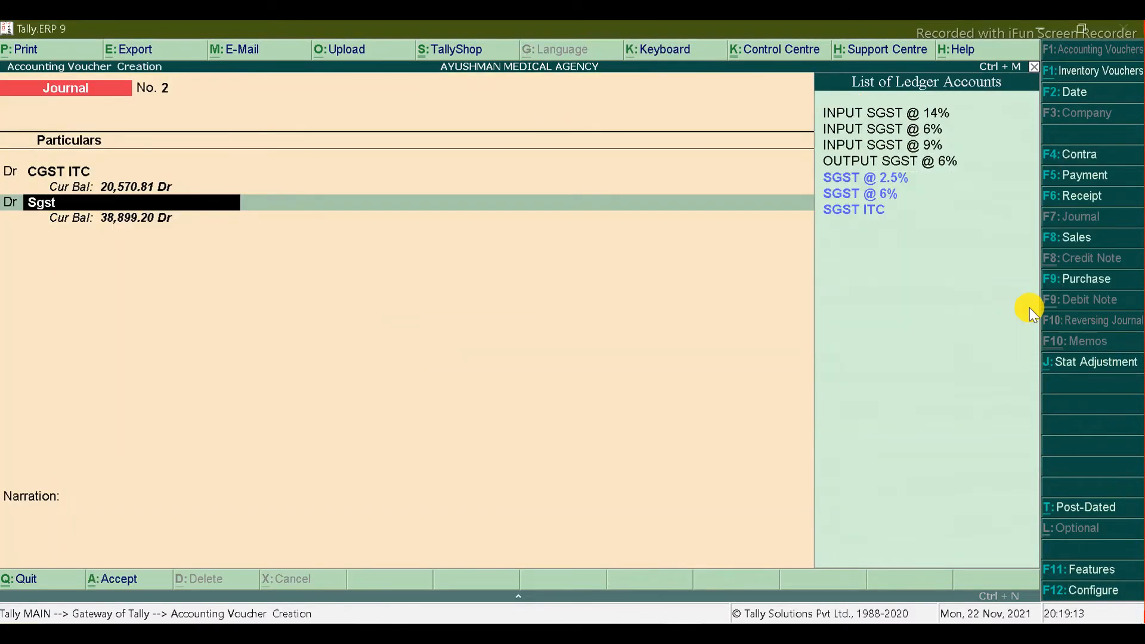
key(Down)
key(Down)
key(Return)
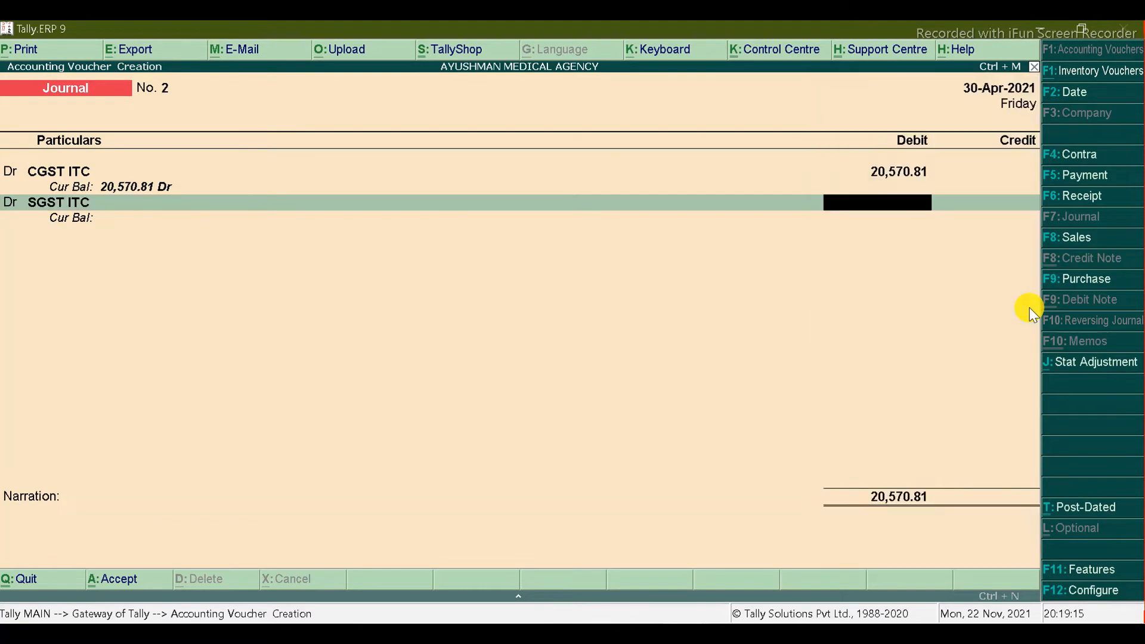
key(alt+Tab)
key(alt+Tab)
text(81)
key(Return)
Step: Make the third journal line a debit and choose IGST ITC as its ledger
text(d)
key(Return)
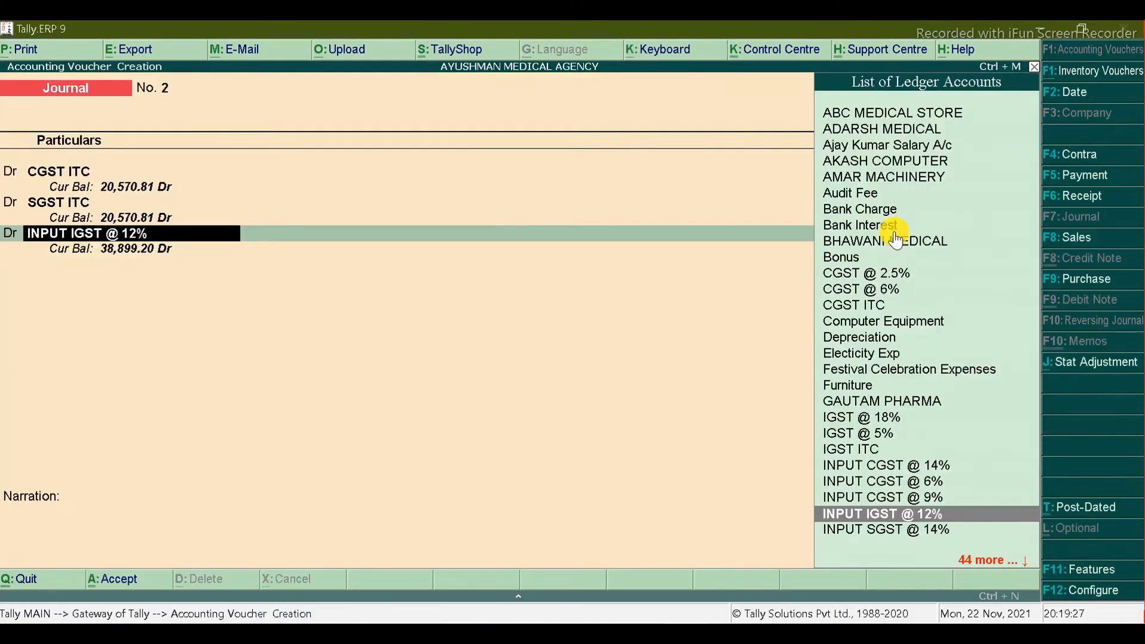
text(Igst)
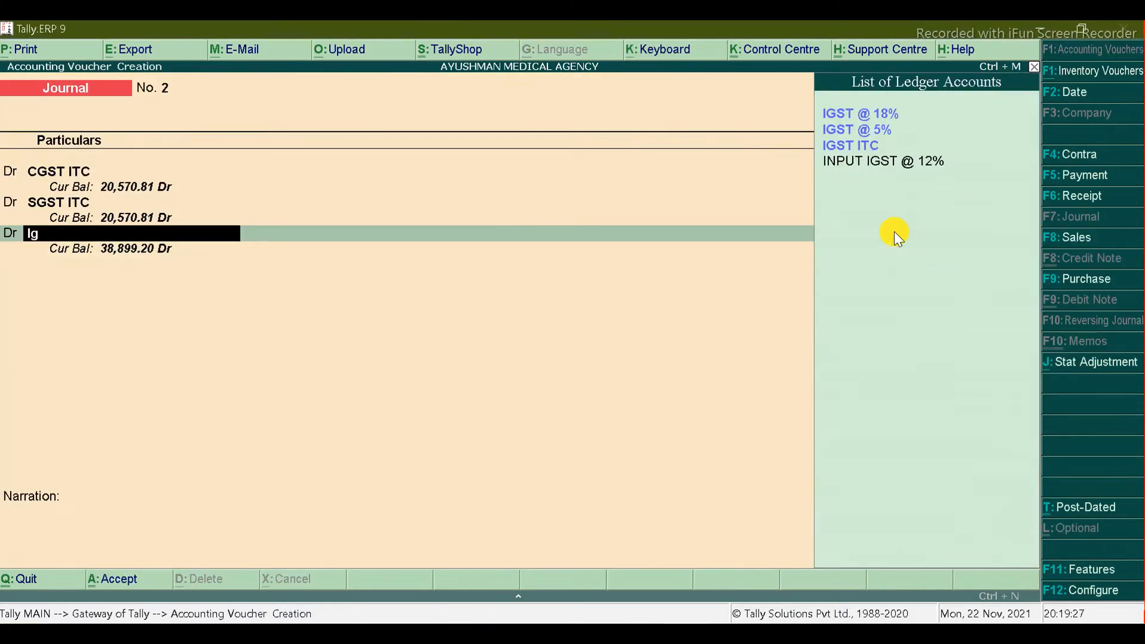
key(Down)
key(Down)
key(Down)
key(Return)
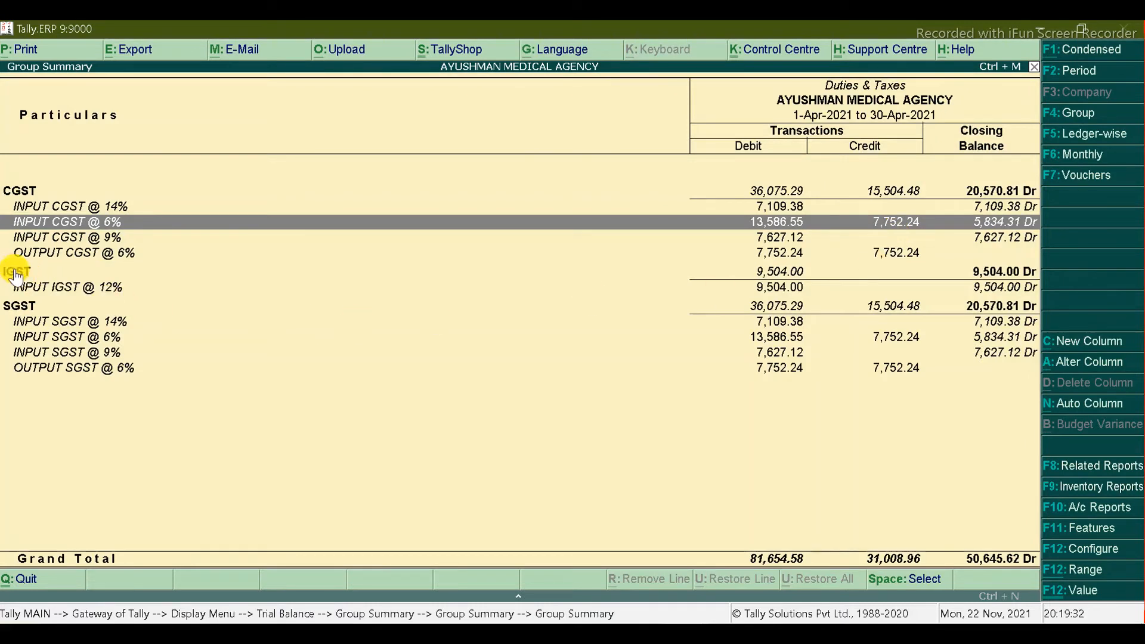
Step: Look up the IGST closing balance in the April summary and set the IGST ITC debit to 9,504
key(Down)
key(Down)
key(Down)
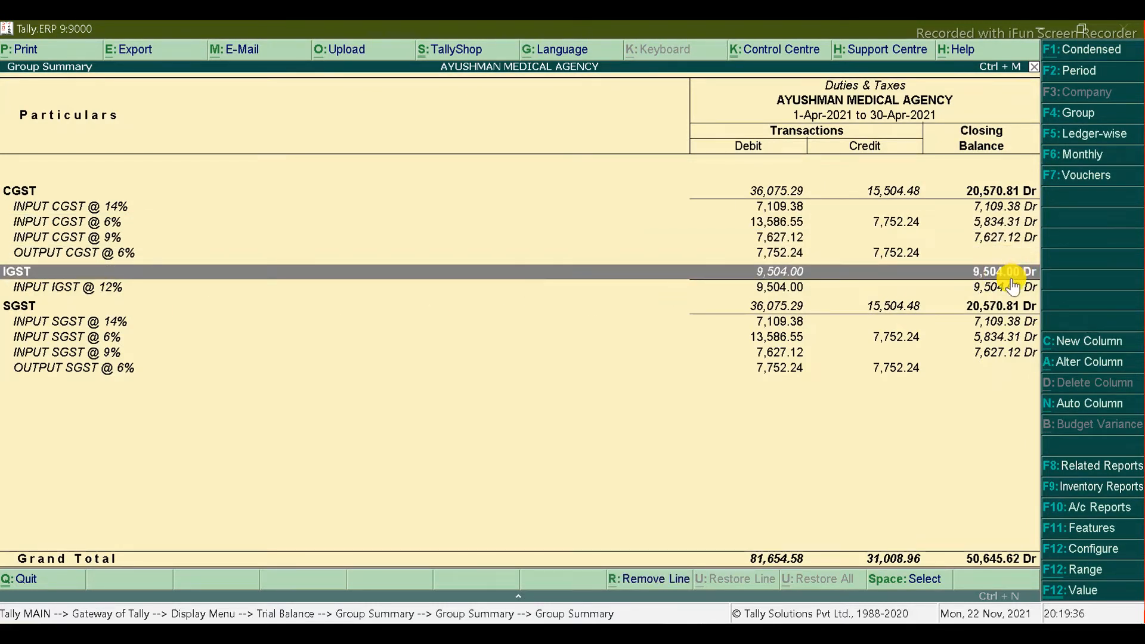
key(alt+Tab)
text(9504)
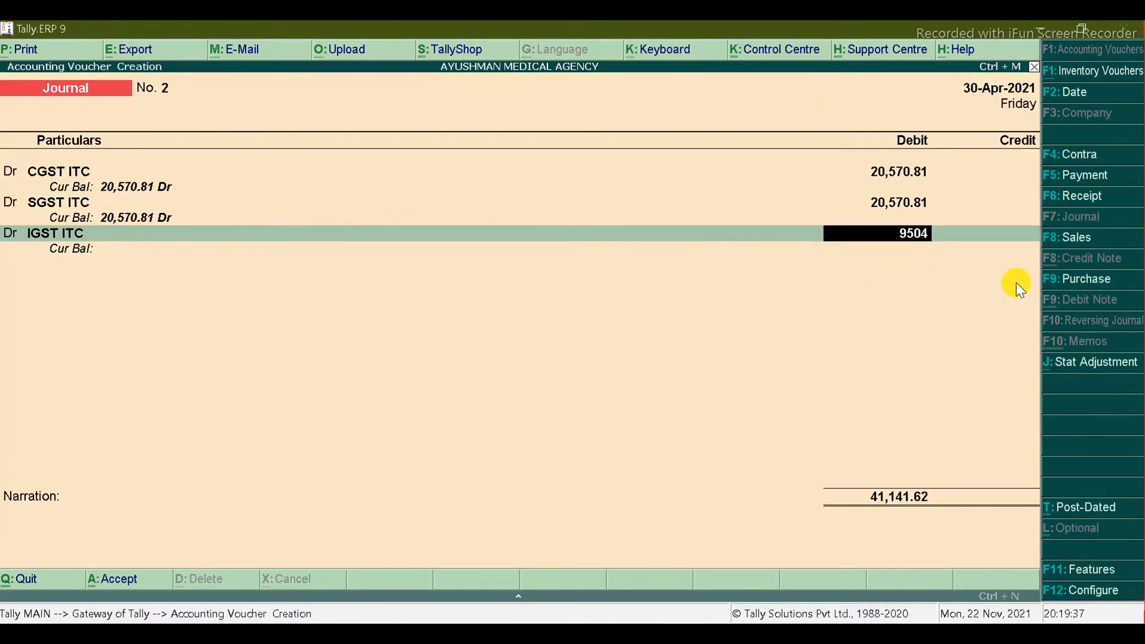
key(Return)
Step: Examine the input CGST ledgers' closing balances in the April summary, marking the OUTPUT CGST @ 6% line
key(alt+Tab)
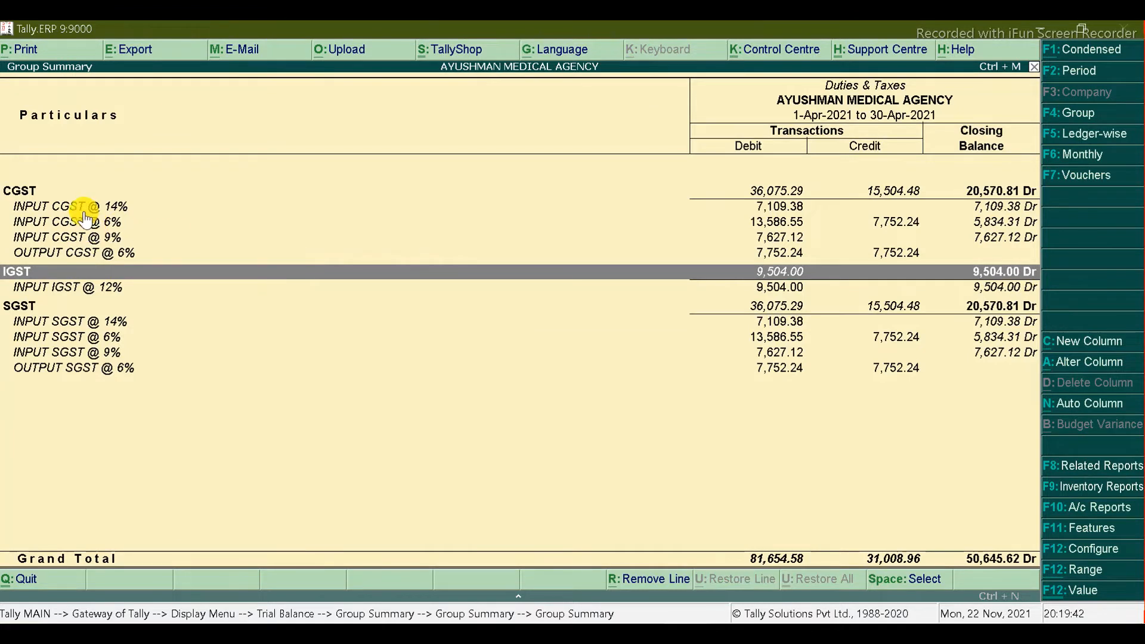
key(Up)
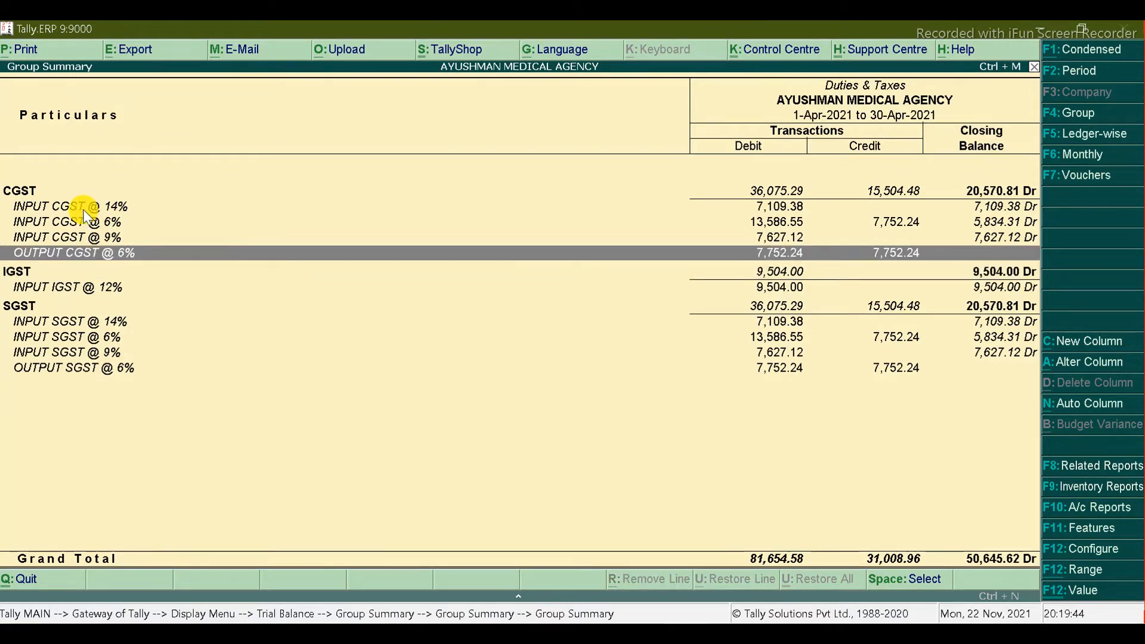
key(space)
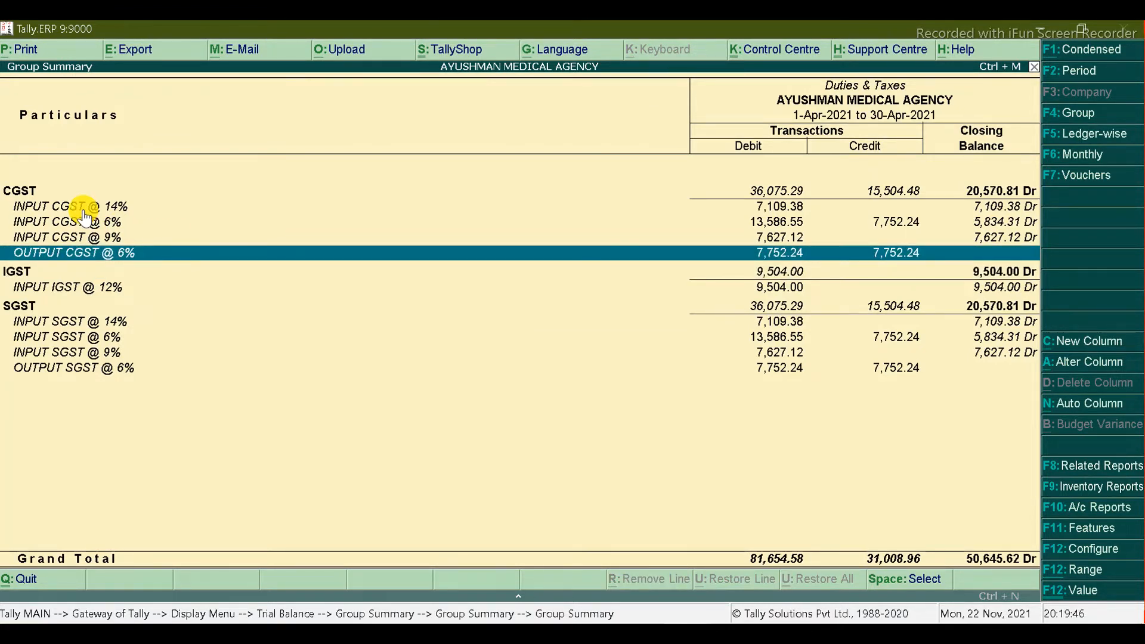
key(Up)
key(Up)
key(Up)
key(Down)
key(Down)
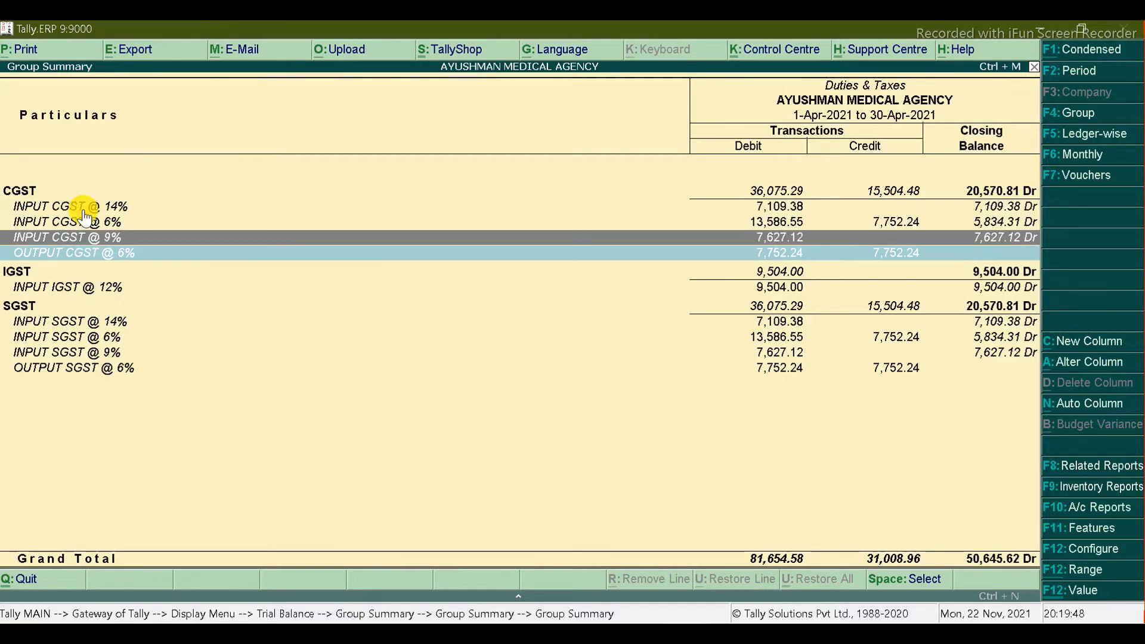
key(Up)
key(Up)
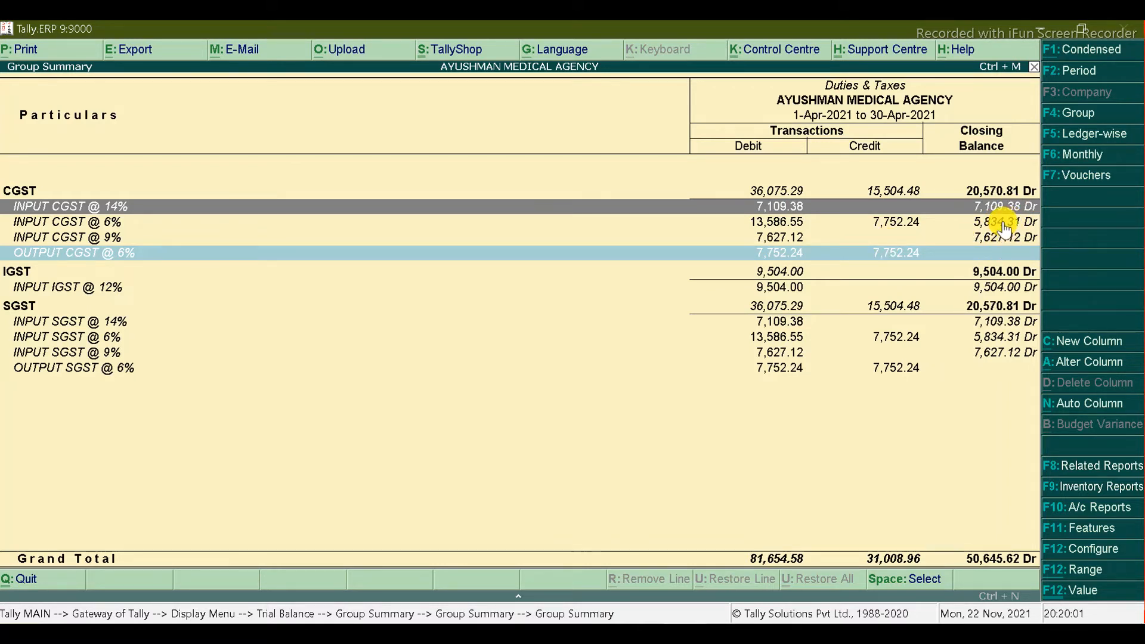
Step: Return to the journal voucher window and choose INPUT CGST @ 14% as the first credit ledger
key(alt+Tab)
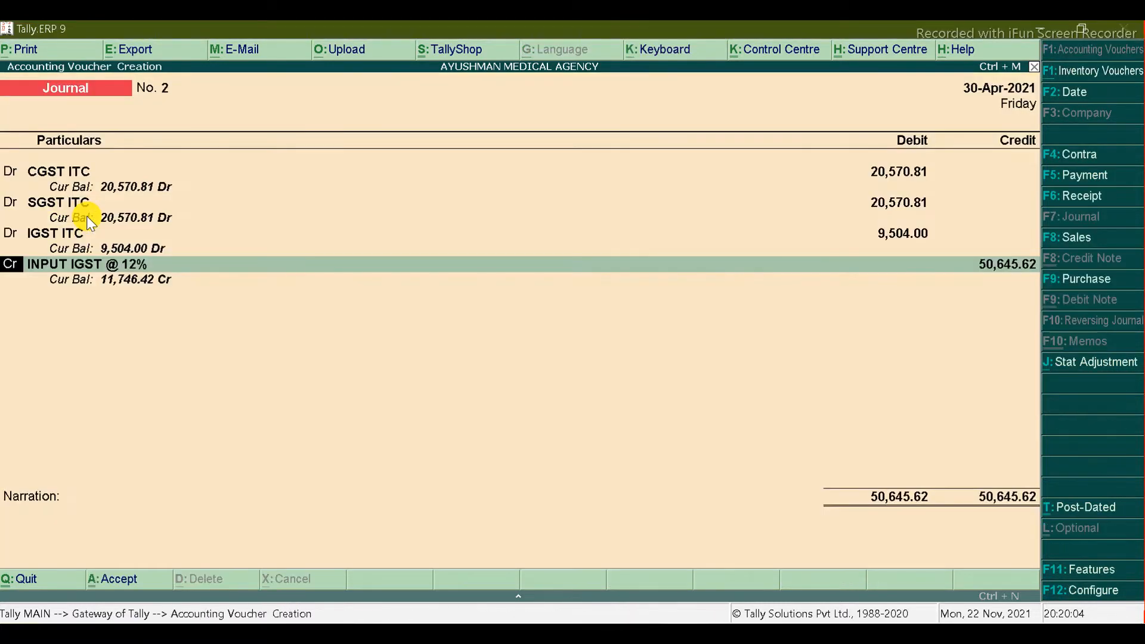
key(Return)
text(Inpu)
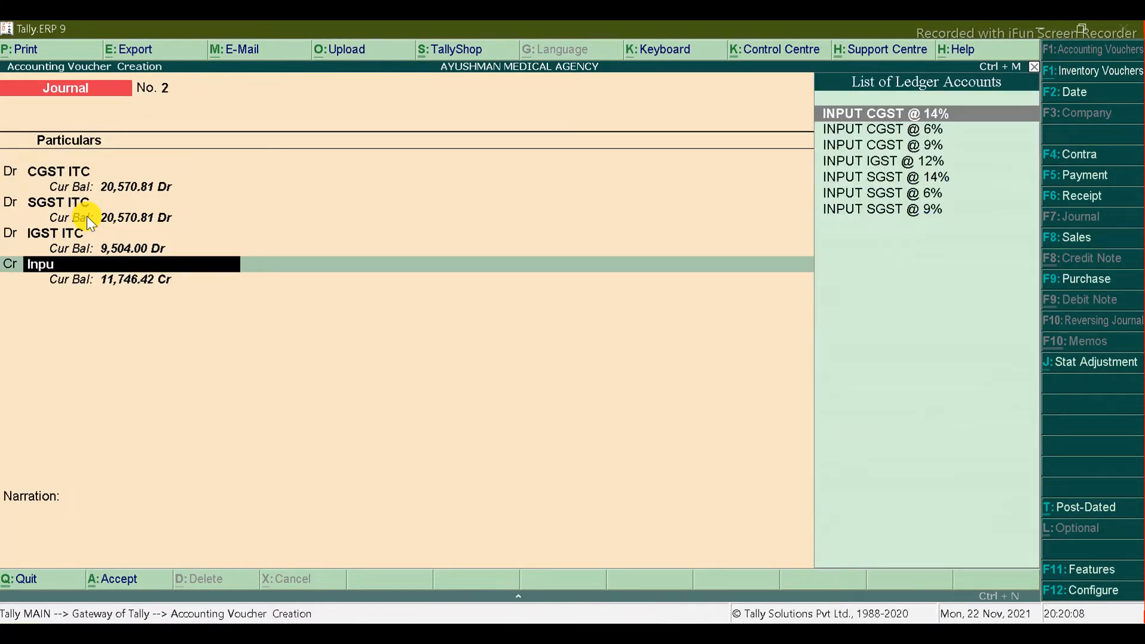
key(Return)
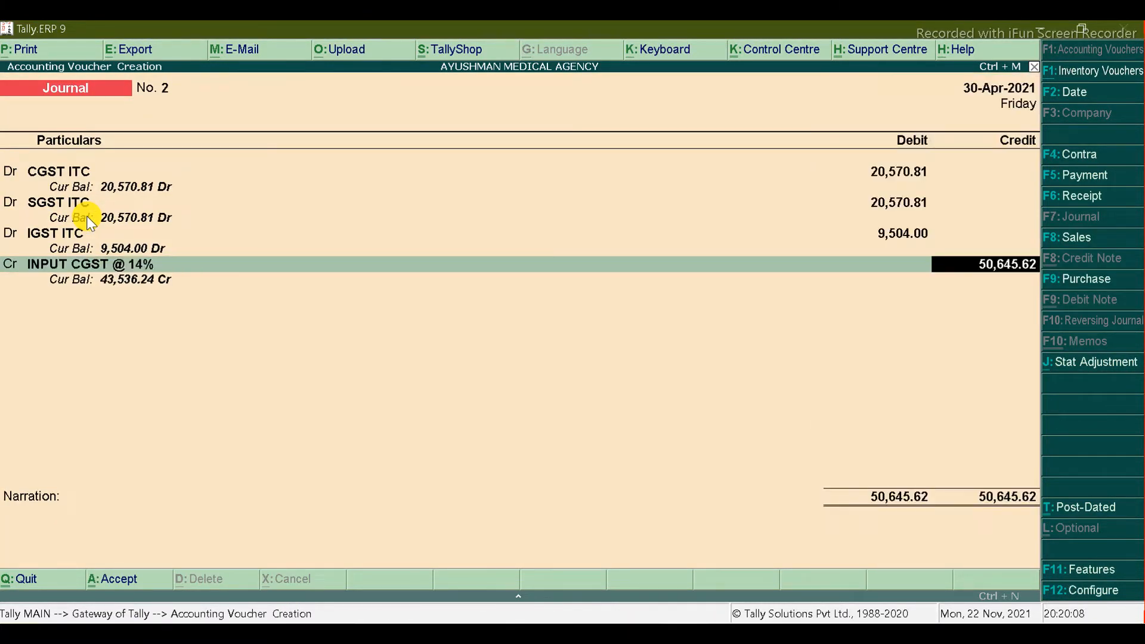
Step: Set the INPUT CGST @ 14% credit to 7,109.38 from the April summary, then return to that summary
key(alt+Tab)
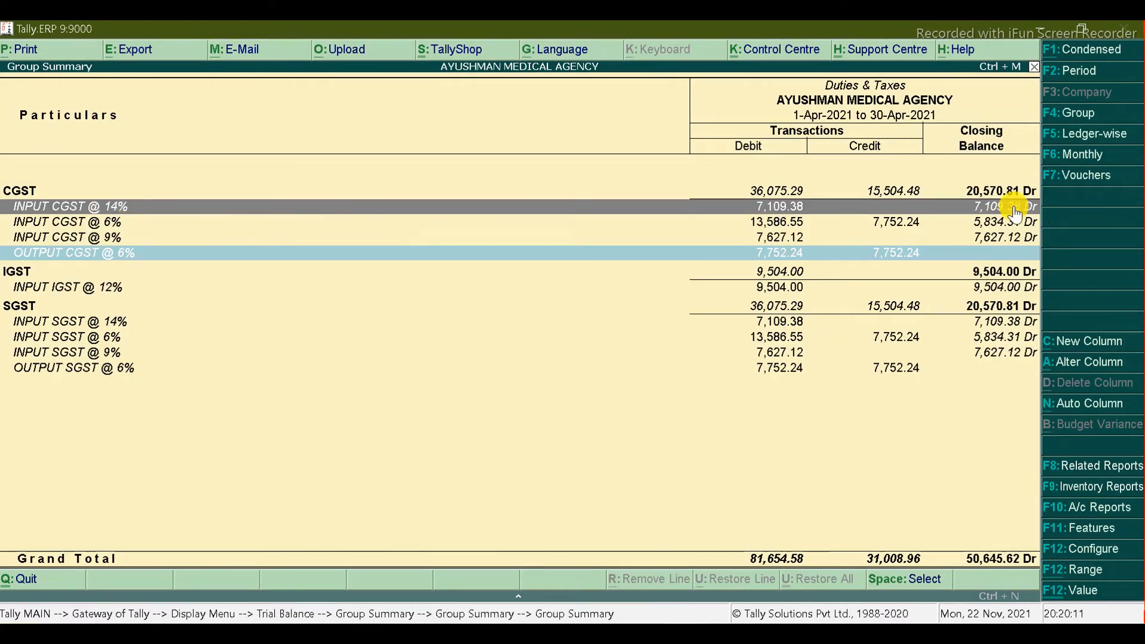
key(alt+Tab)
text(7)
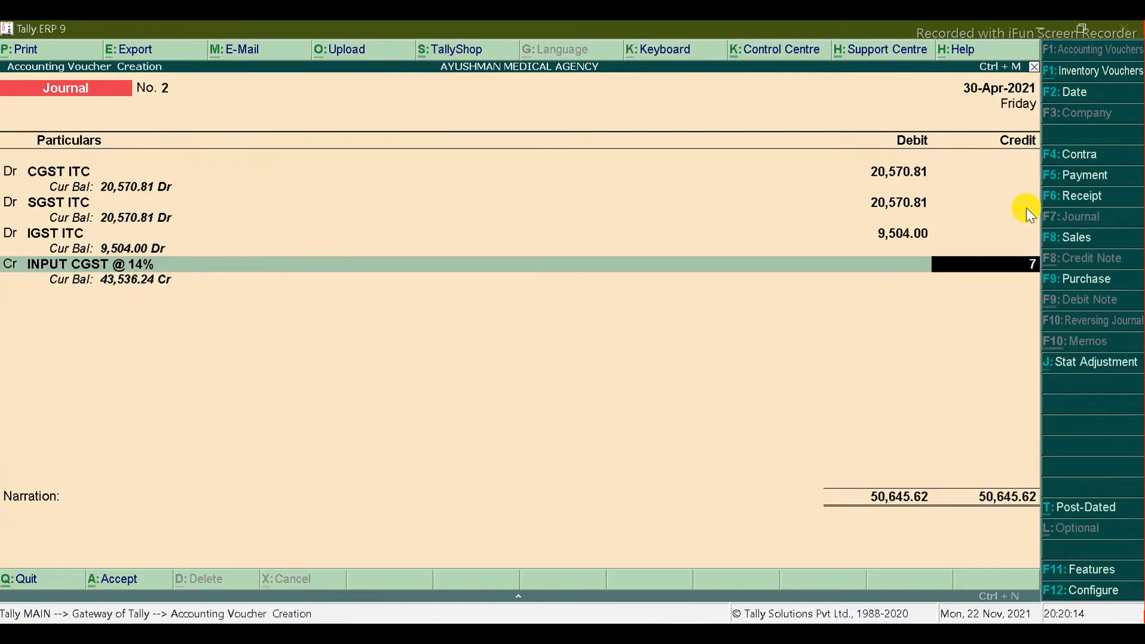
key(BackSpace)
text(7109.)
key(alt+Tab)
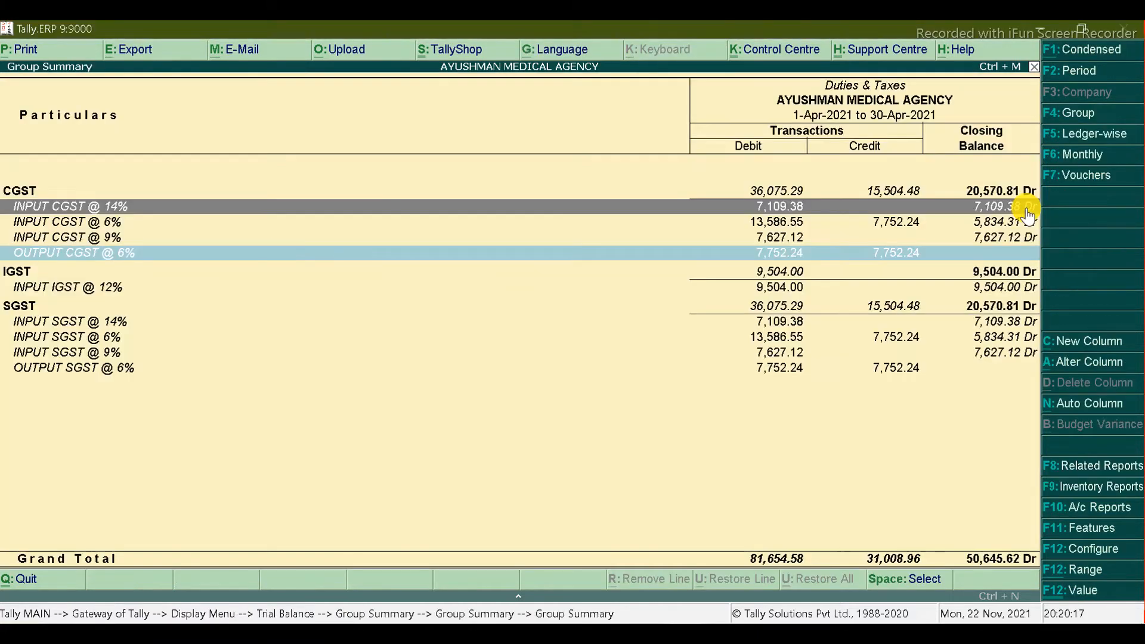
key(alt+Tab)
text(38)
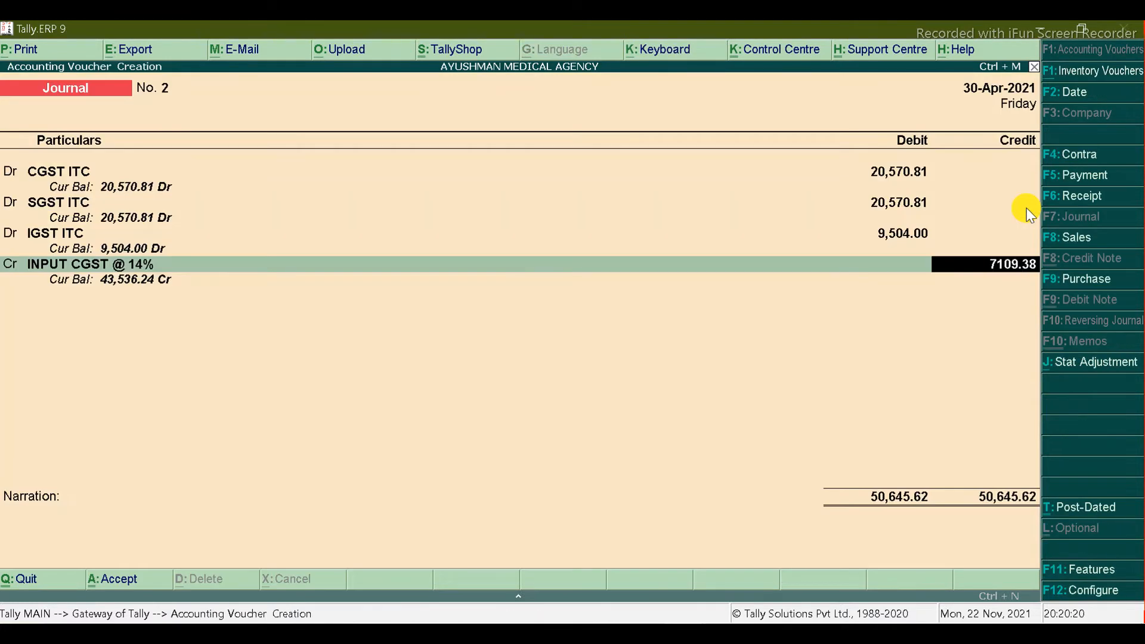
key(Return)
key(alt+Tab)
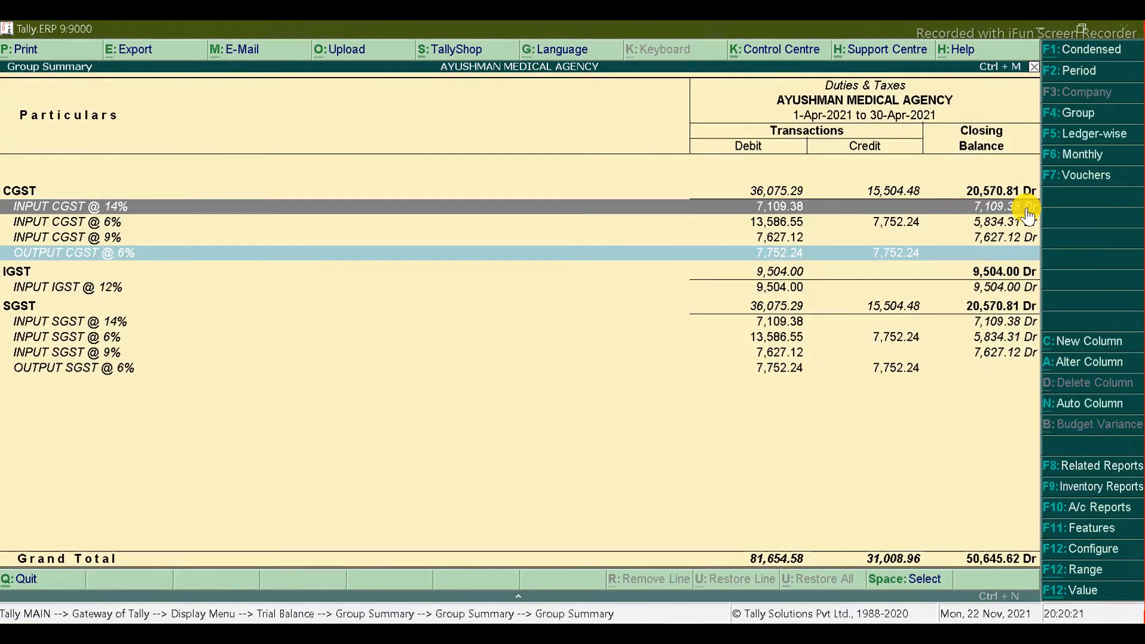
Step: Move to the INPUT CGST @ 6% line in the April summary and choose that ledger as the journal's second credit entry
key(Down)
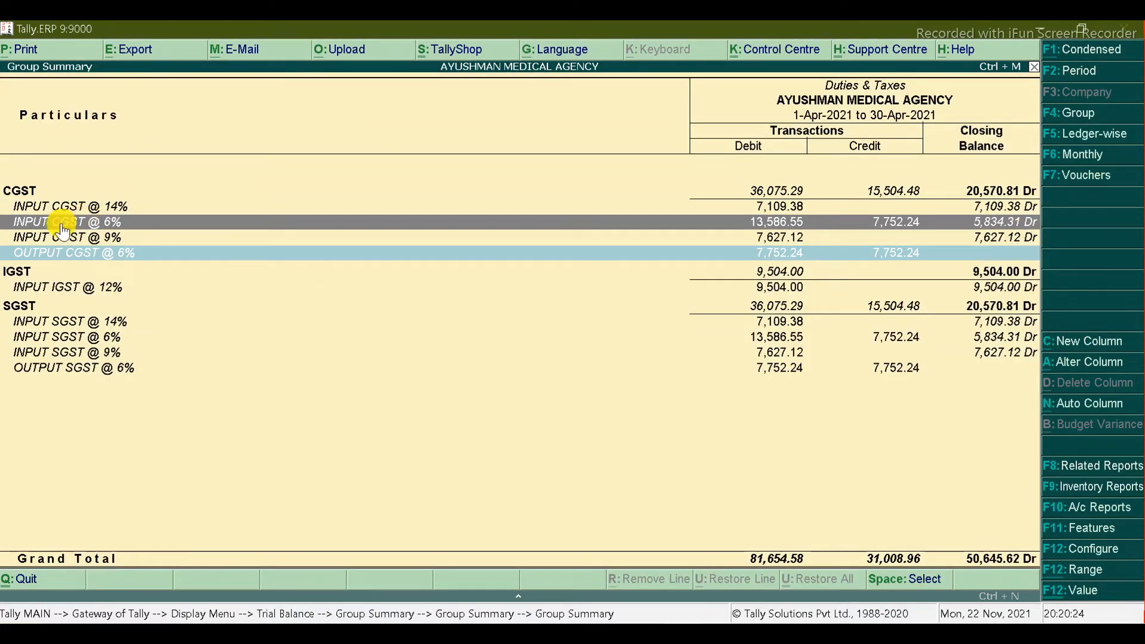
key(alt+Tab)
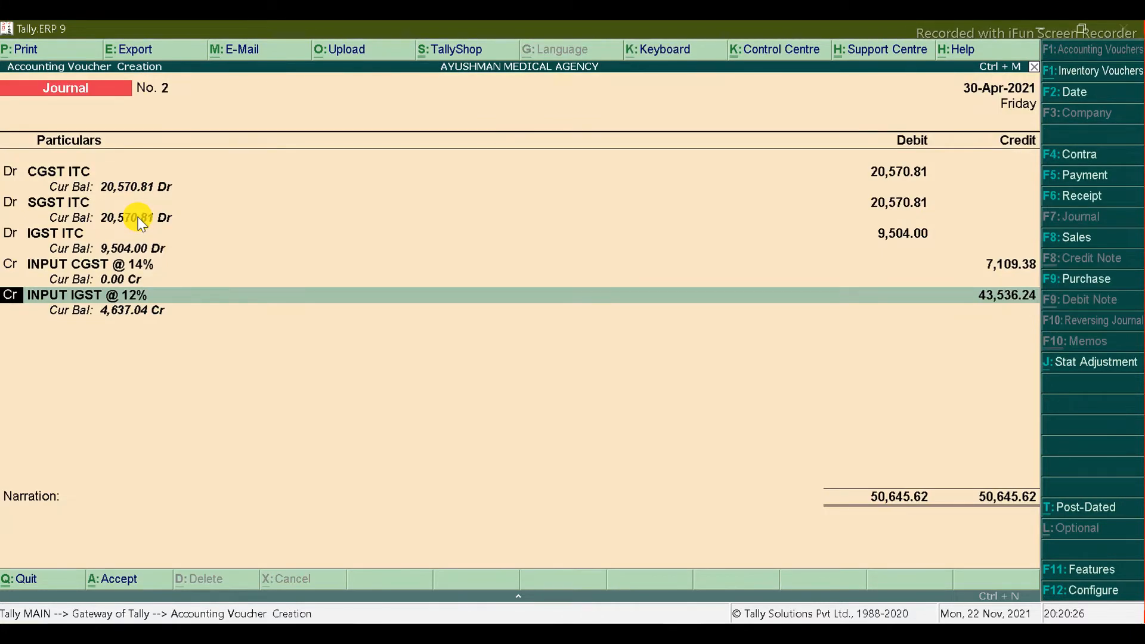
key(Return)
text(Inpu)
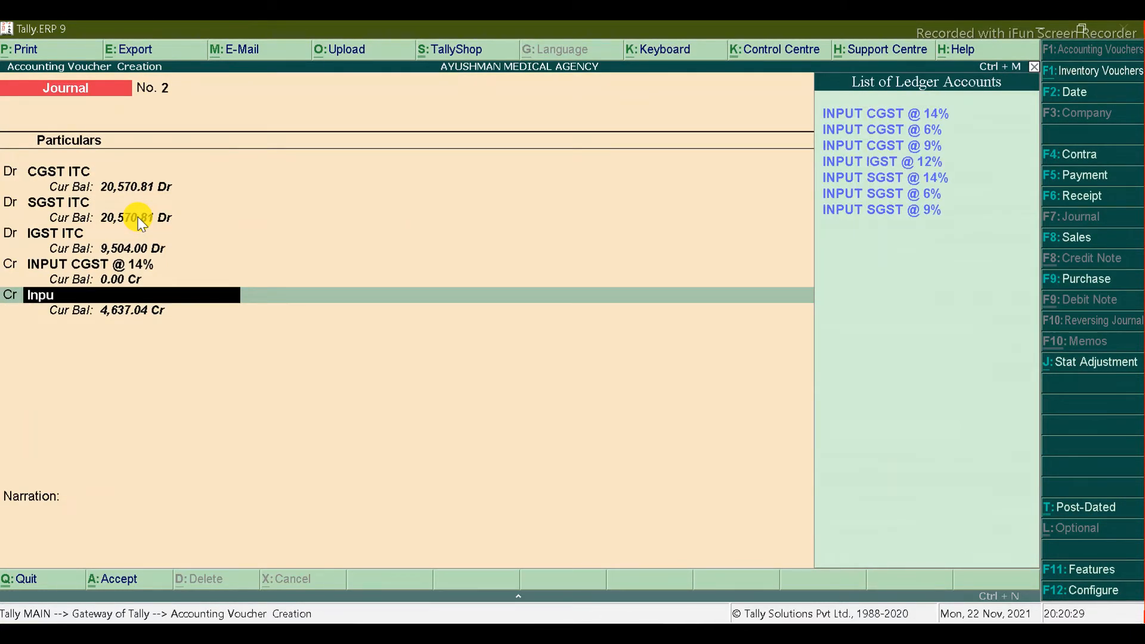
key(Down)
key(Return)
Step: Look up the INPUT CGST @ 6% closing balance in the April summary and set its credit to 5,834.31
key(alt+Tab)
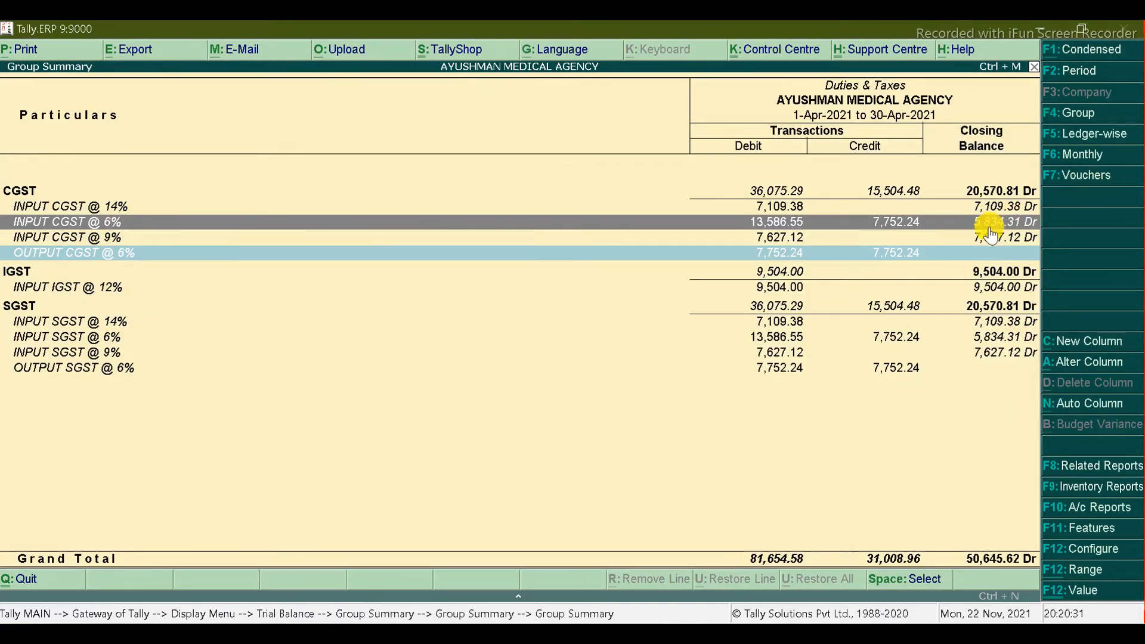
key(alt+Tab)
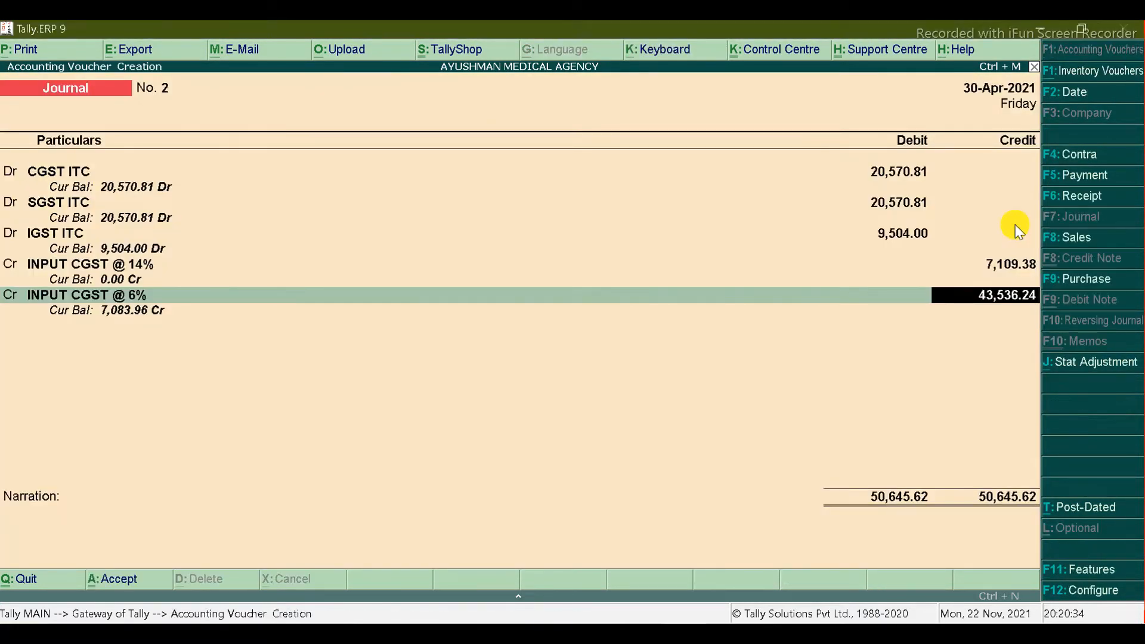
text(5834.)
key(alt+Tab)
key(alt+Tab)
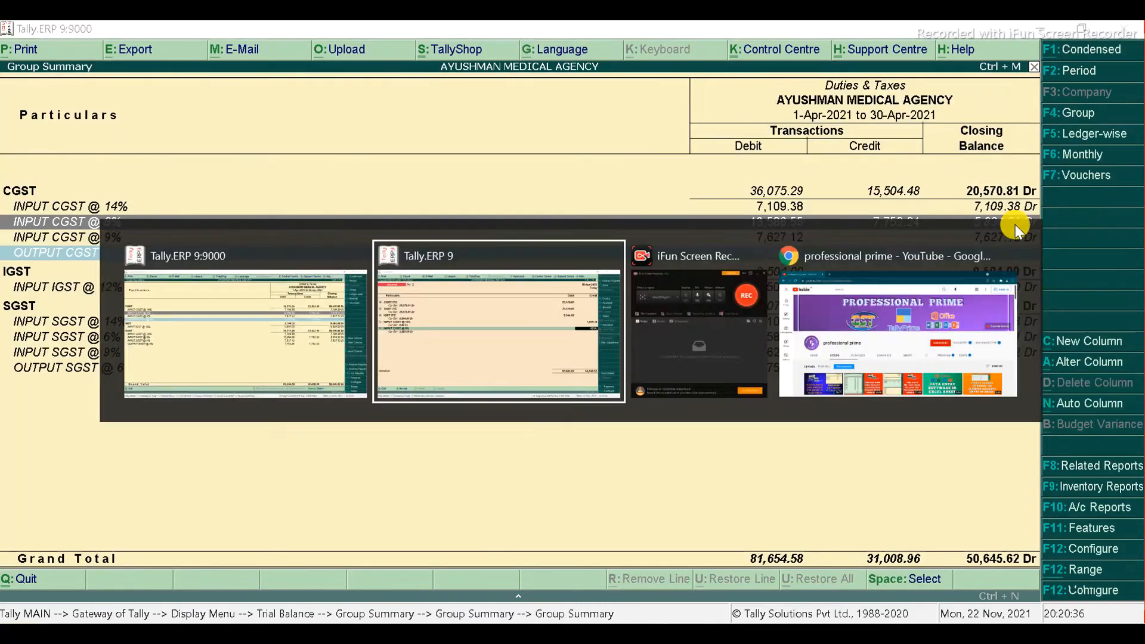
text(21)
key(Return)
Step: Move to the INPUT CGST @ 9% line in the April summary and choose that ledger as the third credit entry
key(Return)
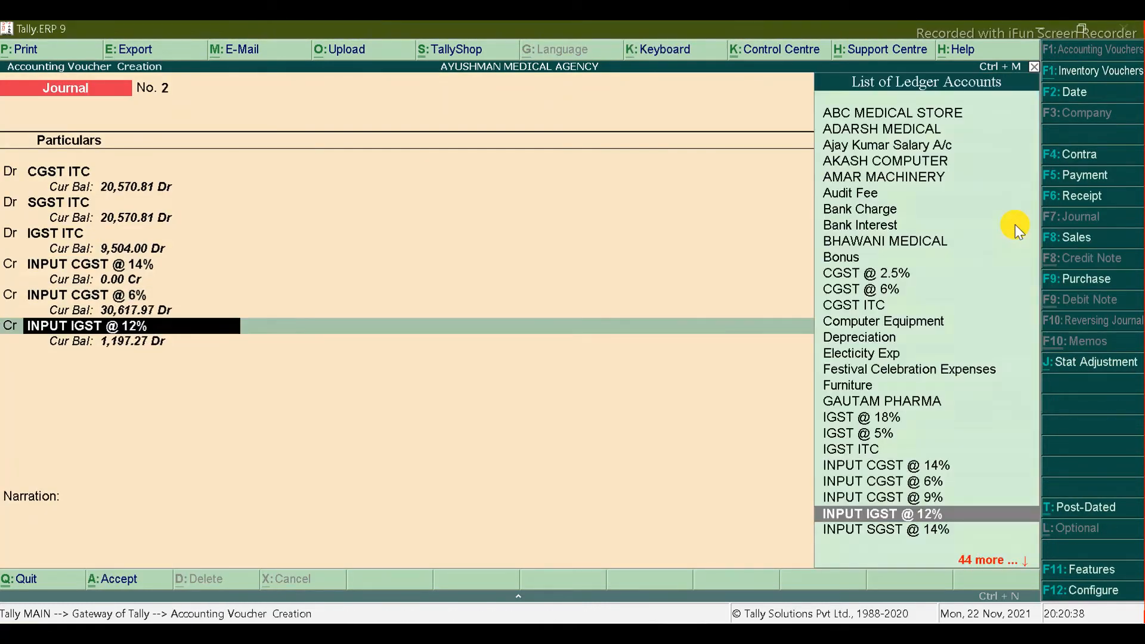
key(alt+Tab)
key(Down)
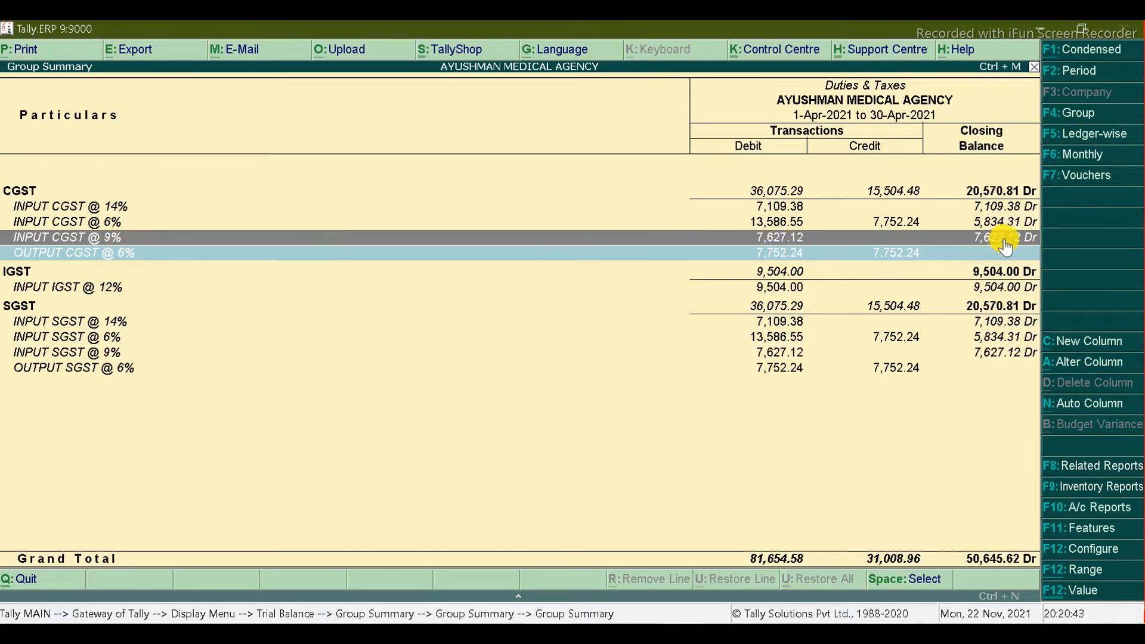
key(alt+Tab)
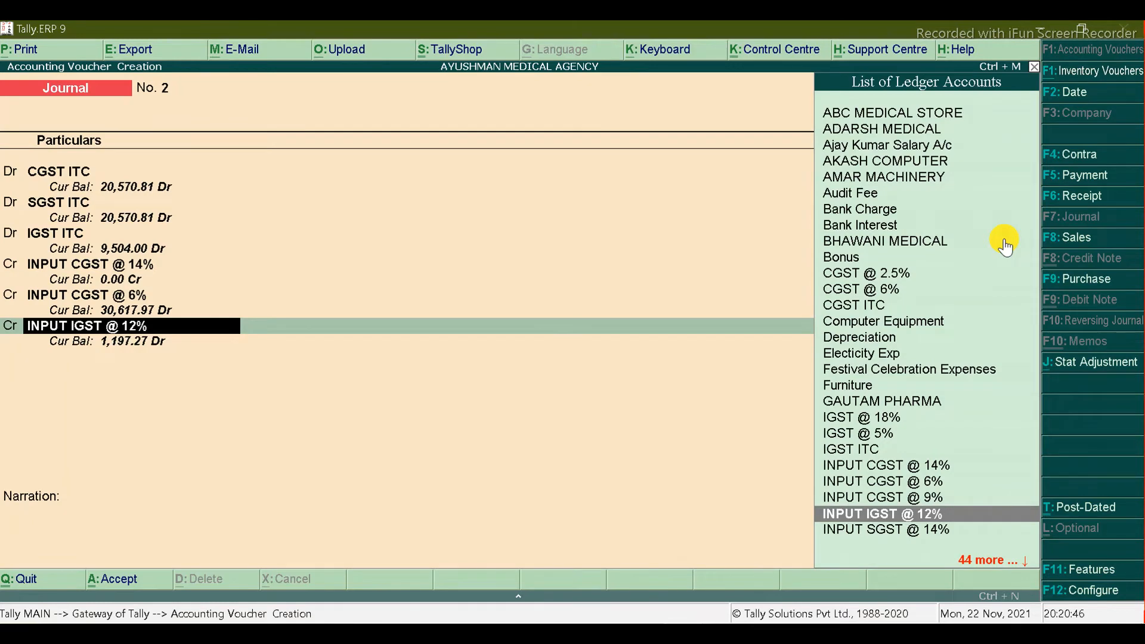
text(Inp)
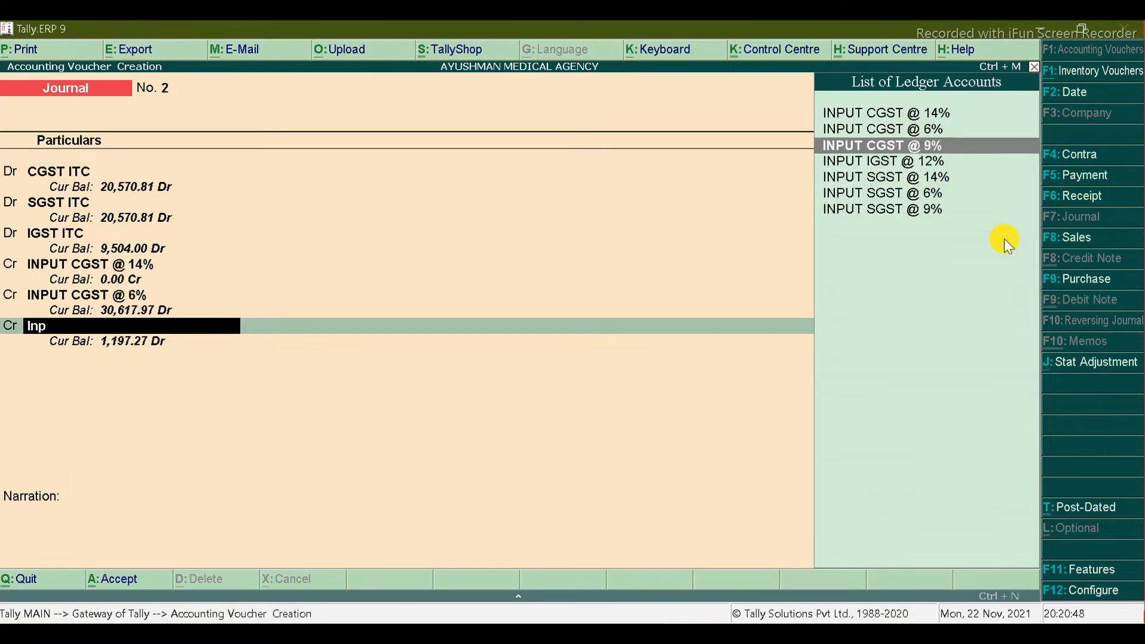
key(Return)
Step: Look up the INPUT CGST @ 9% closing balance in the April summary and set its credit to 7,627.12
key(alt+Tab)
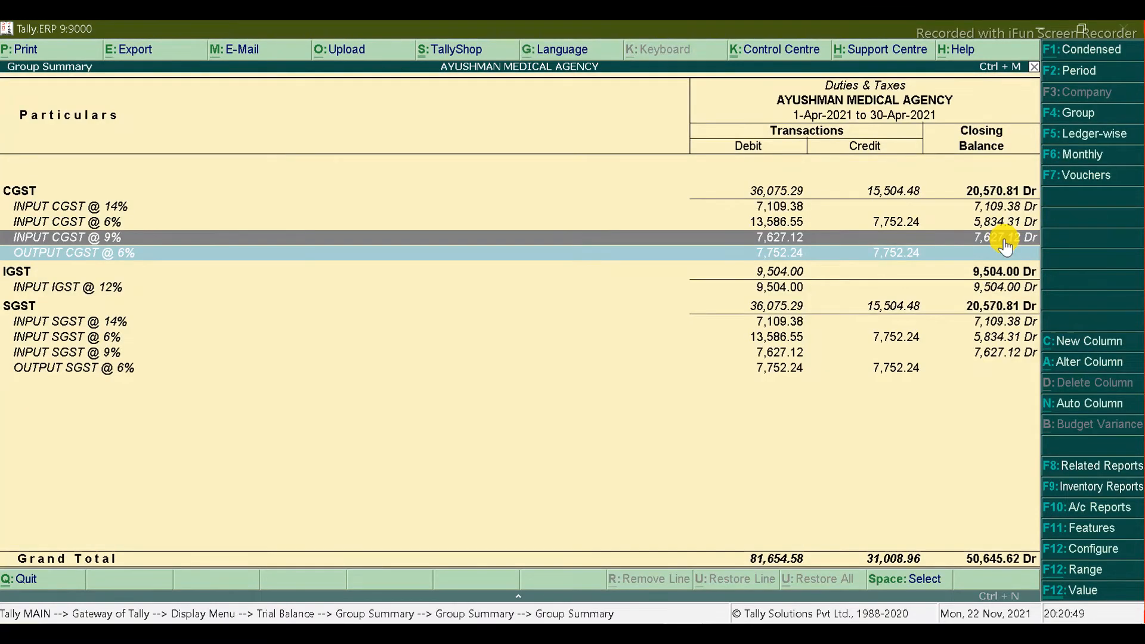
key(alt+Tab)
text(762)
key(alt+Tab)
key(alt+Tab)
text(7.12)
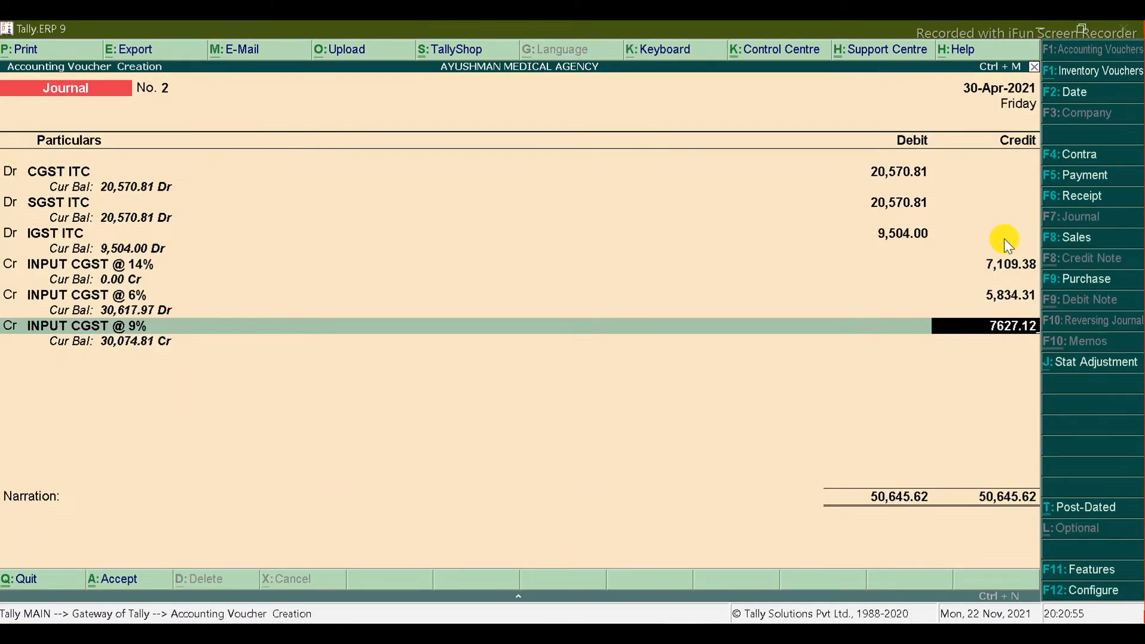
key(Return)
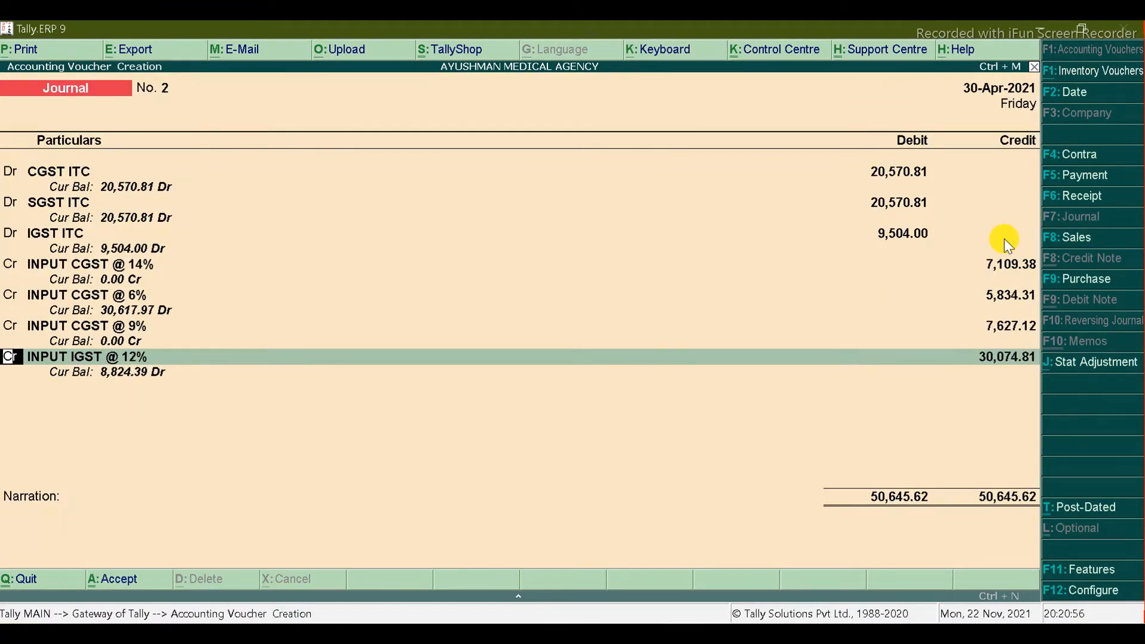
Step: Compare the journal's CGST credits with the April summary and examine the IGST and input SGST ledgers' closing balances
key(alt+Tab)
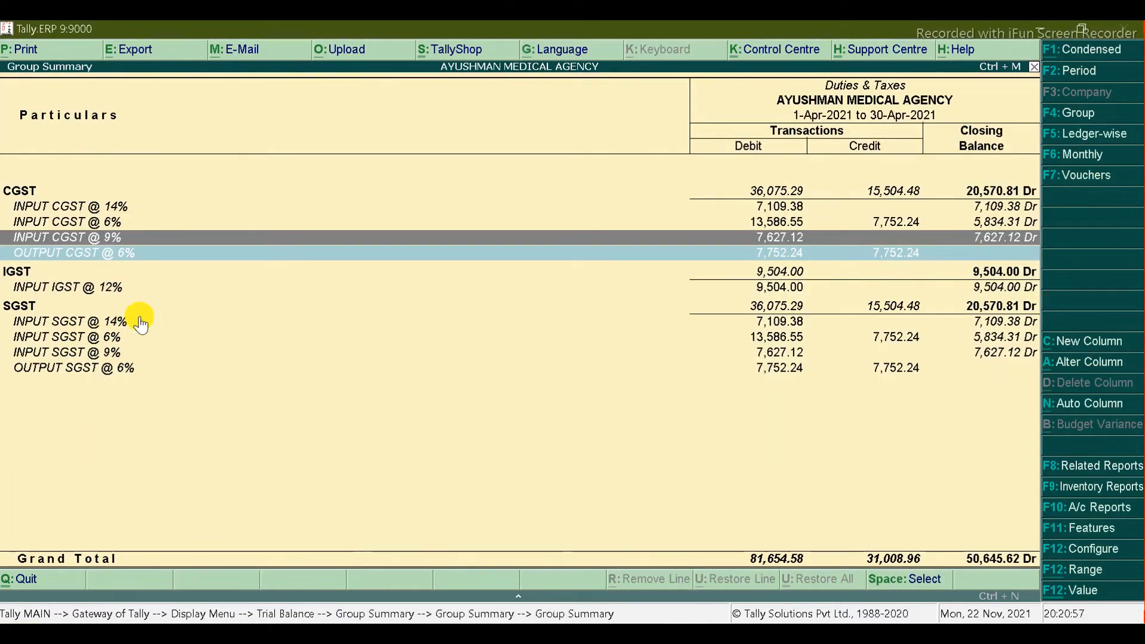
key(Up)
key(Up)
key(Down)
key(Down)
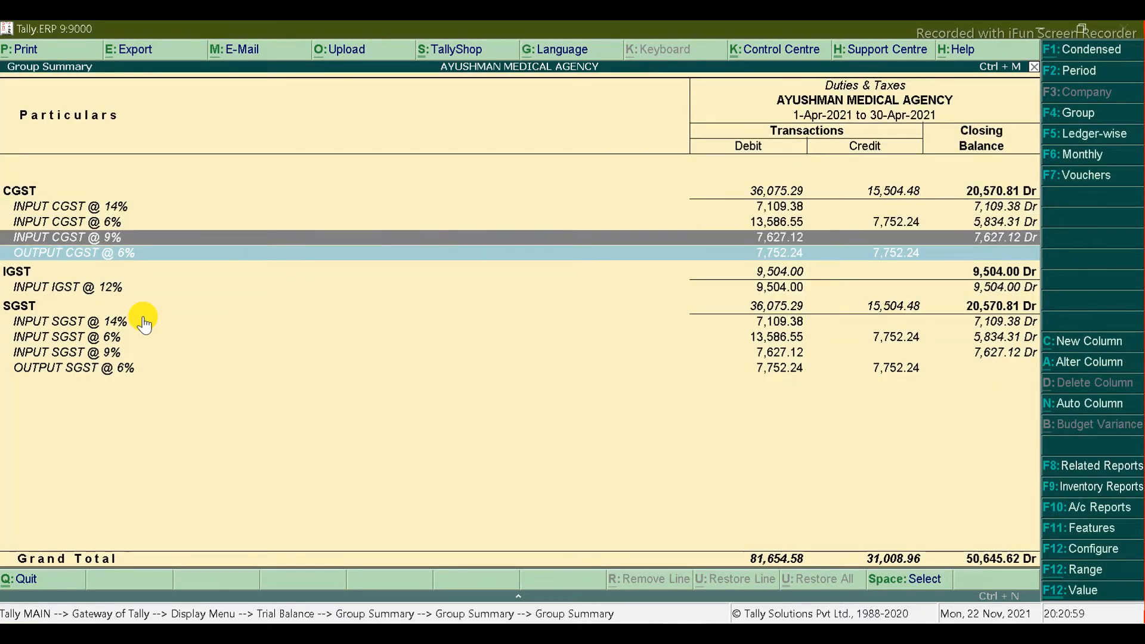
key(alt+Tab)
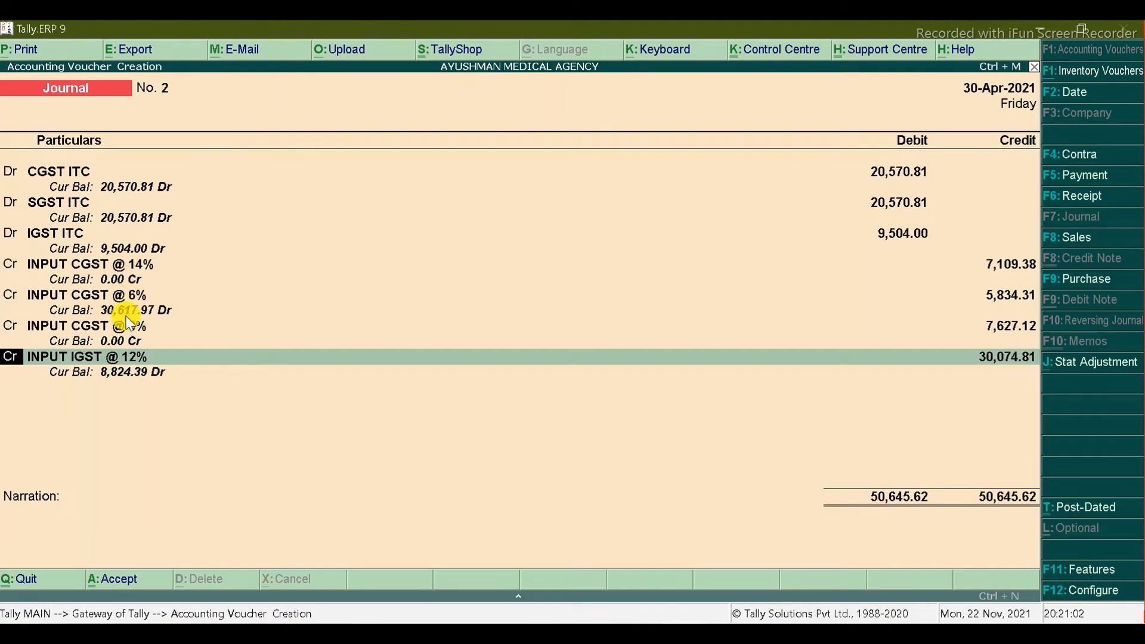
key(alt+Tab)
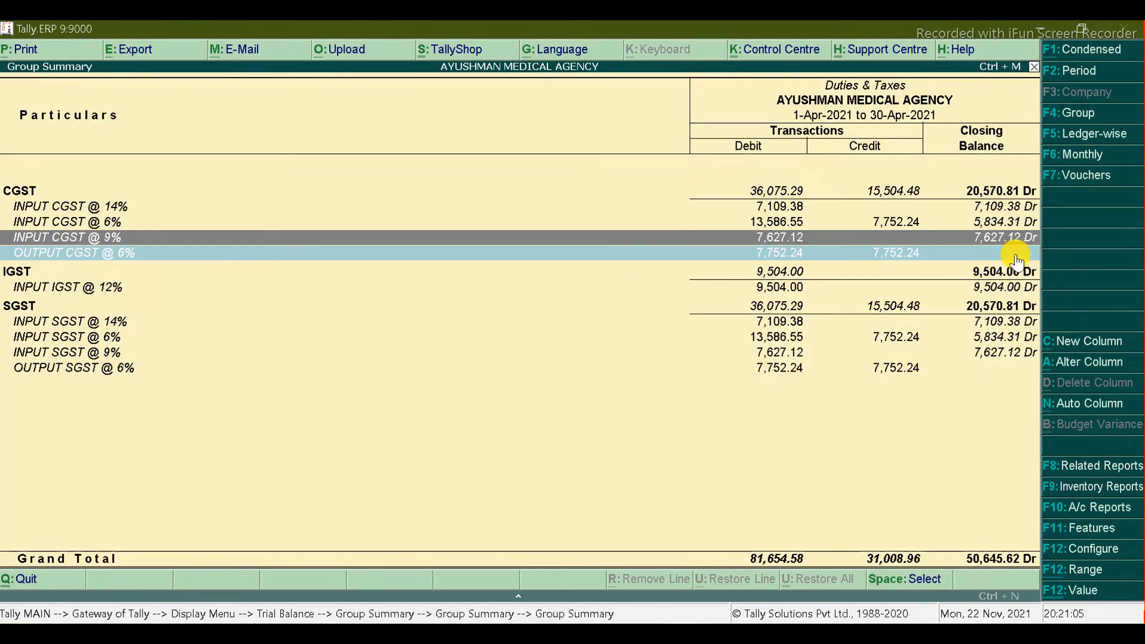
key(Down)
key(Down)
key(Down)
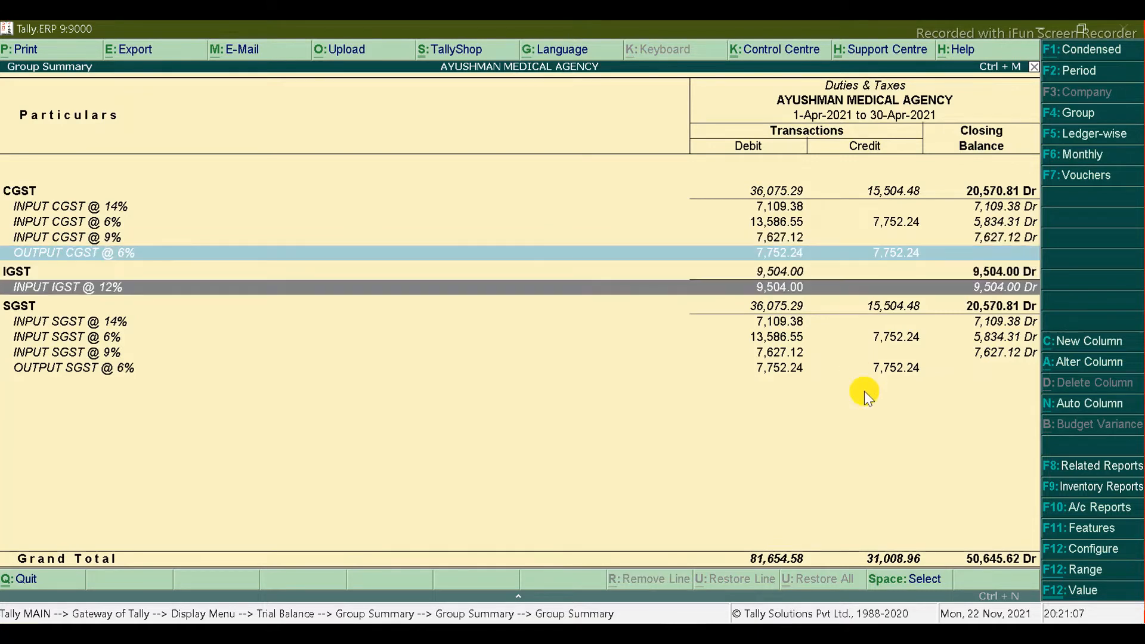
key(Down)
key(Down)
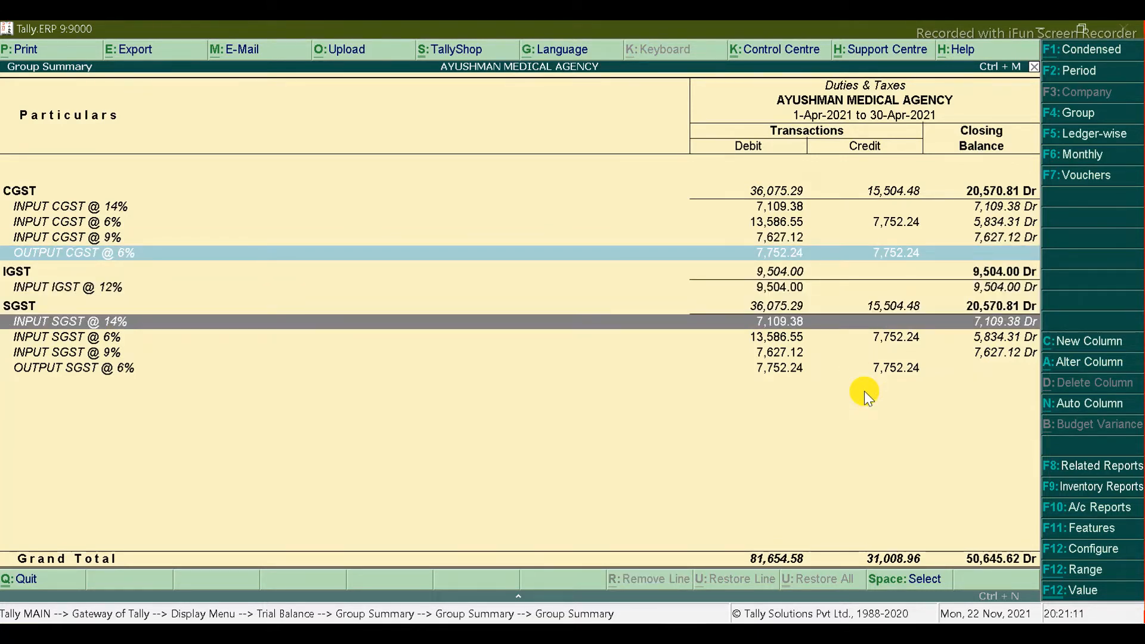
key(Down)
key(Down)
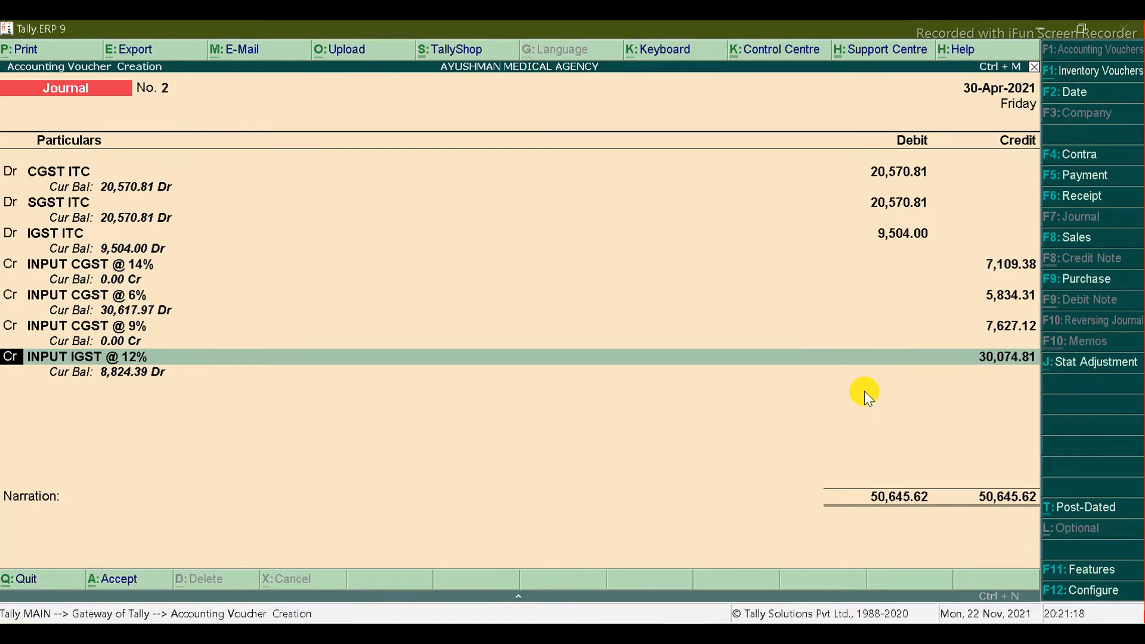
Step: In the journal voucher, add INPUT SGST @ 14% as the next credit ledger with an amount of 7,109.38
key(Return)
text(Sgs)
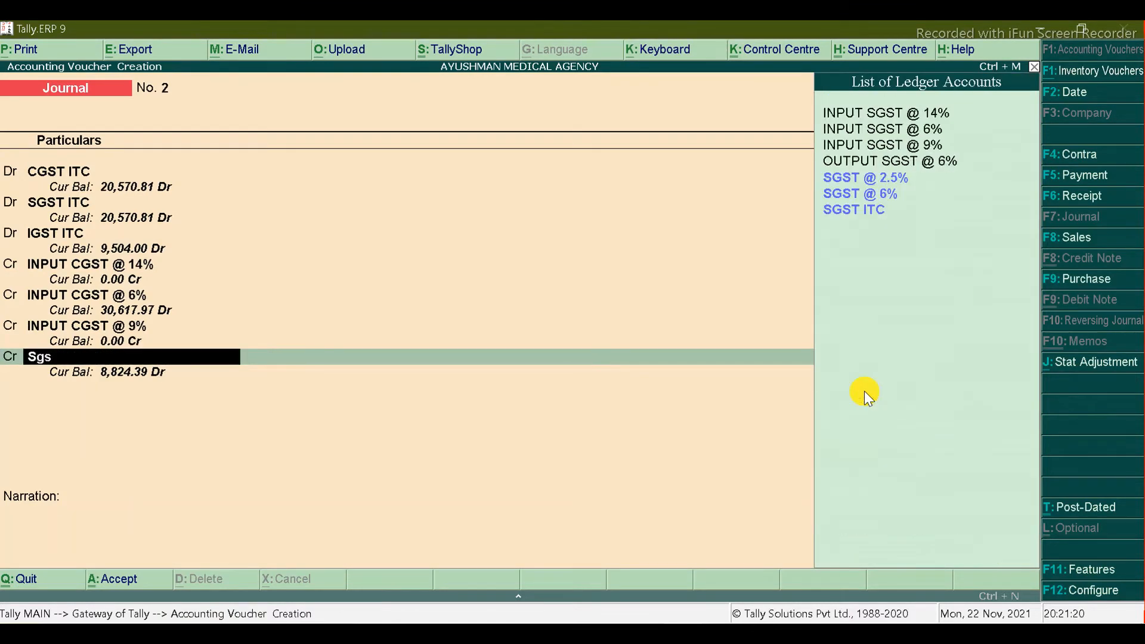
key(Up)
key(Up)
key(Up)
key(Up)
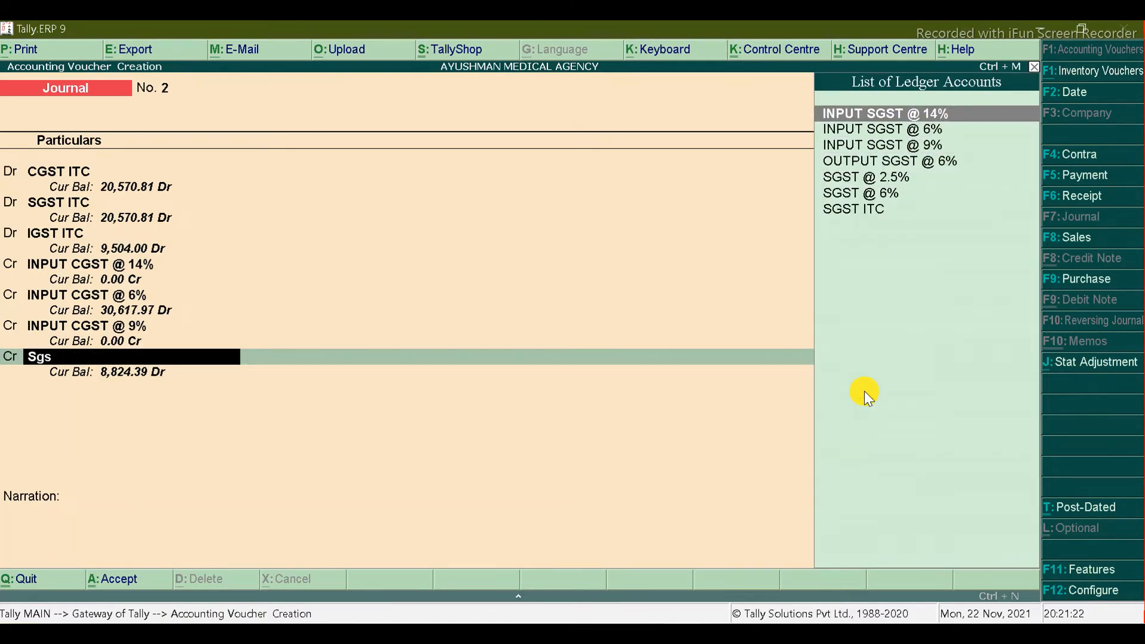
key(Return)
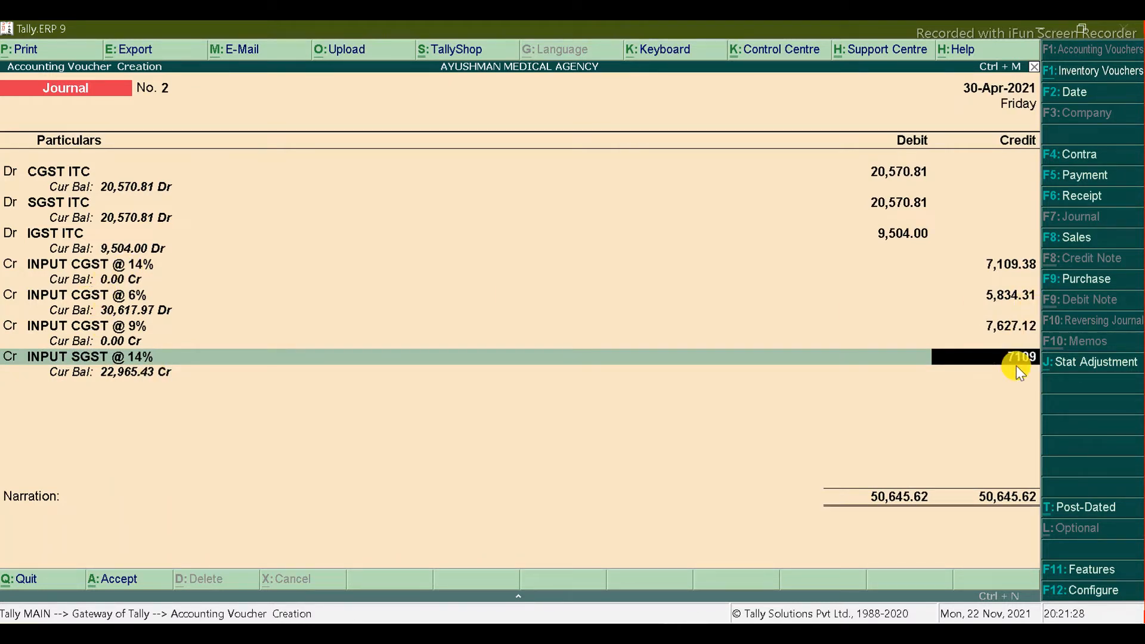
key(Return)
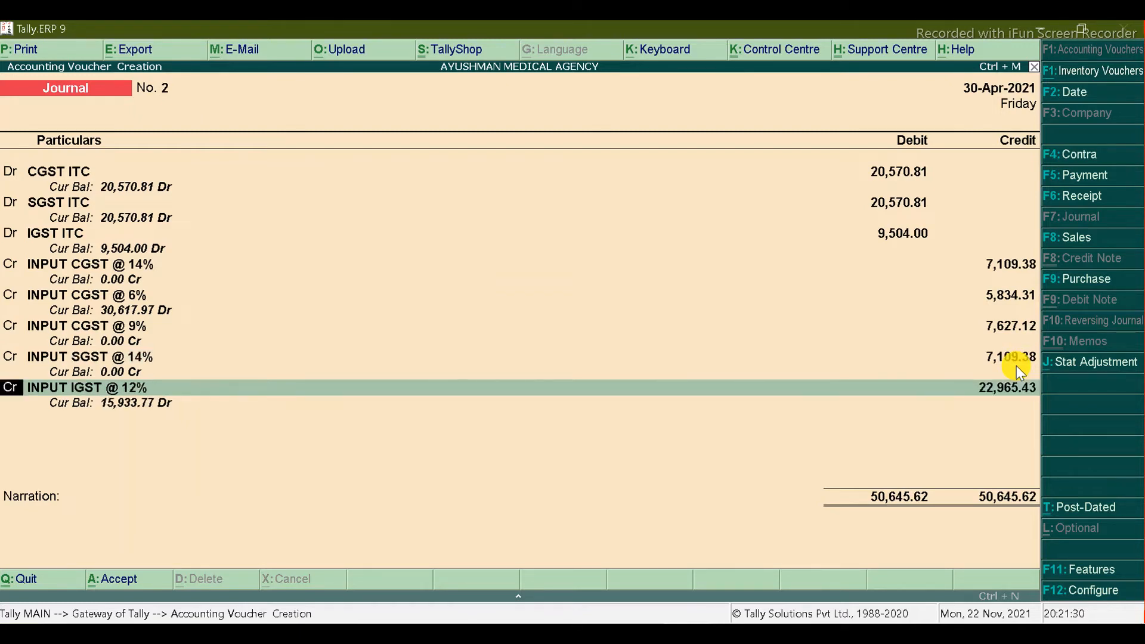
Step: Add INPUT SGST @ 6% as a credit entry in the journal with an amount of 5,834.31
key(Return)
text(Inp)
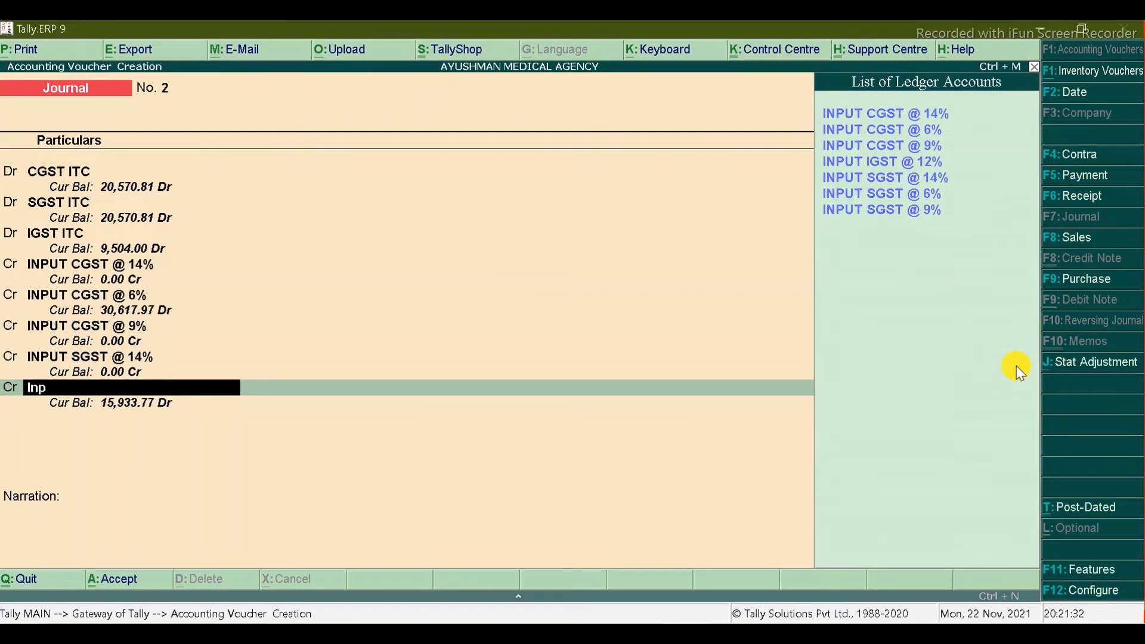
text(u)
key(Up)
key(Up)
key(Up)
key(Down)
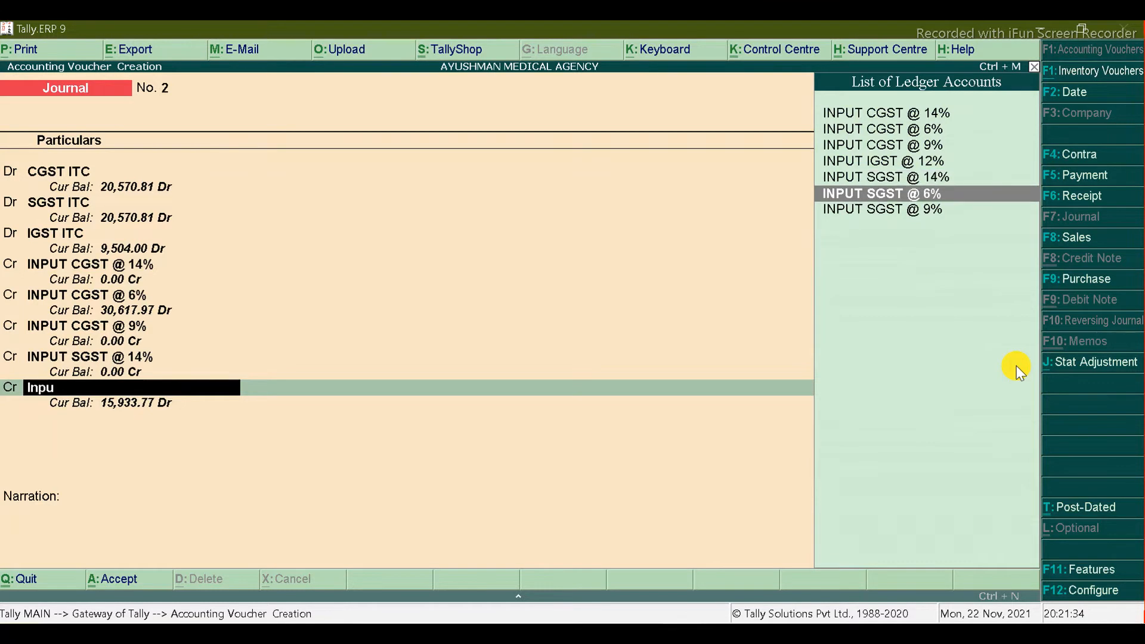
key(Return)
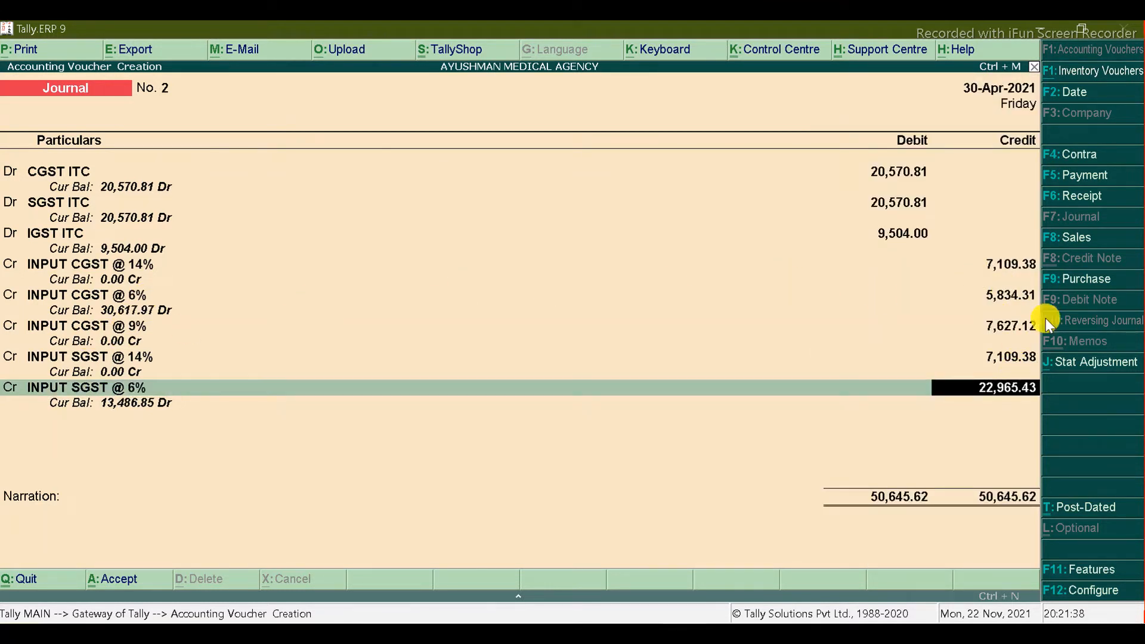
text(5834.31)
key(Return)
Step: Add INPUT SGST @ 9% as a credit entry in the journal with an amount of 7,627.12
key(Return)
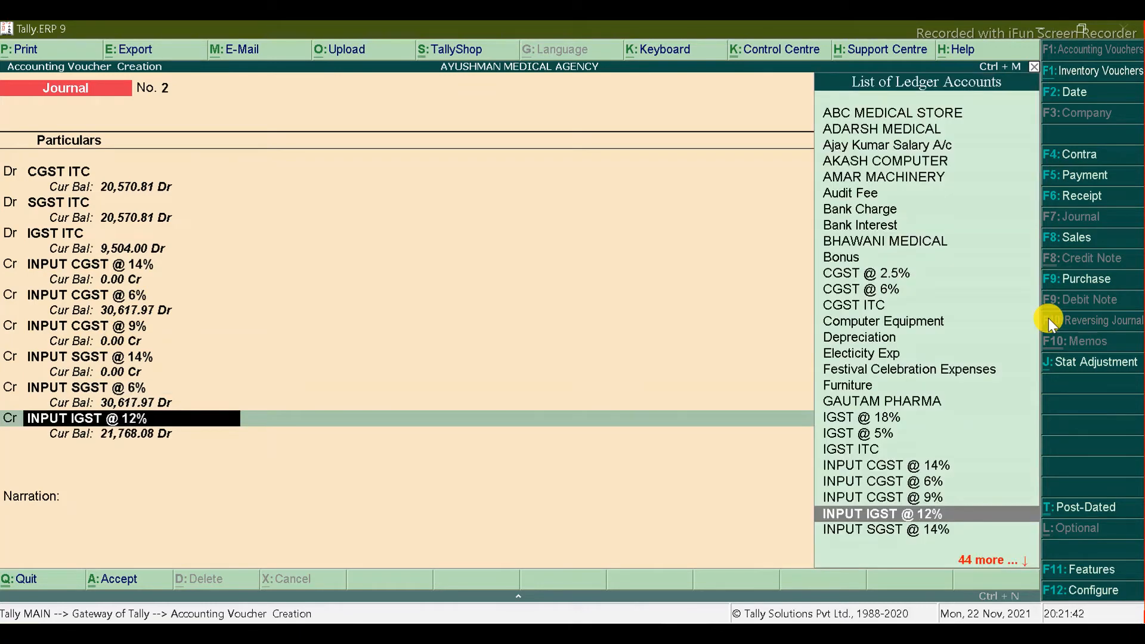
text(Inpu)
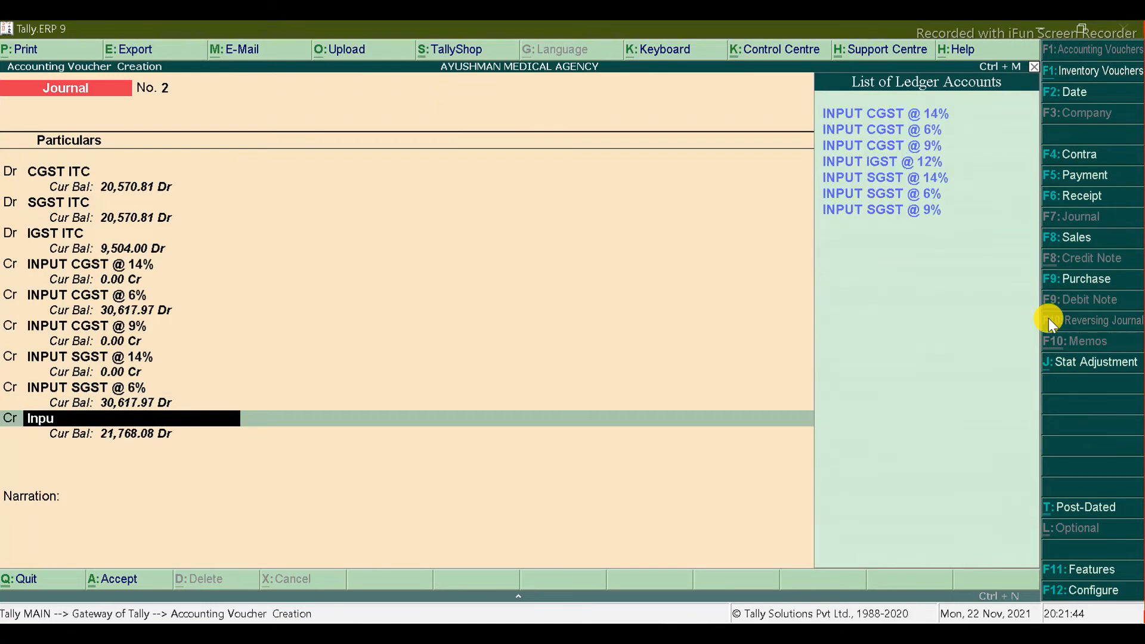
key(Down)
key(Down)
key(Down)
key(Down)
key(Down)
key(Down)
key(Return)
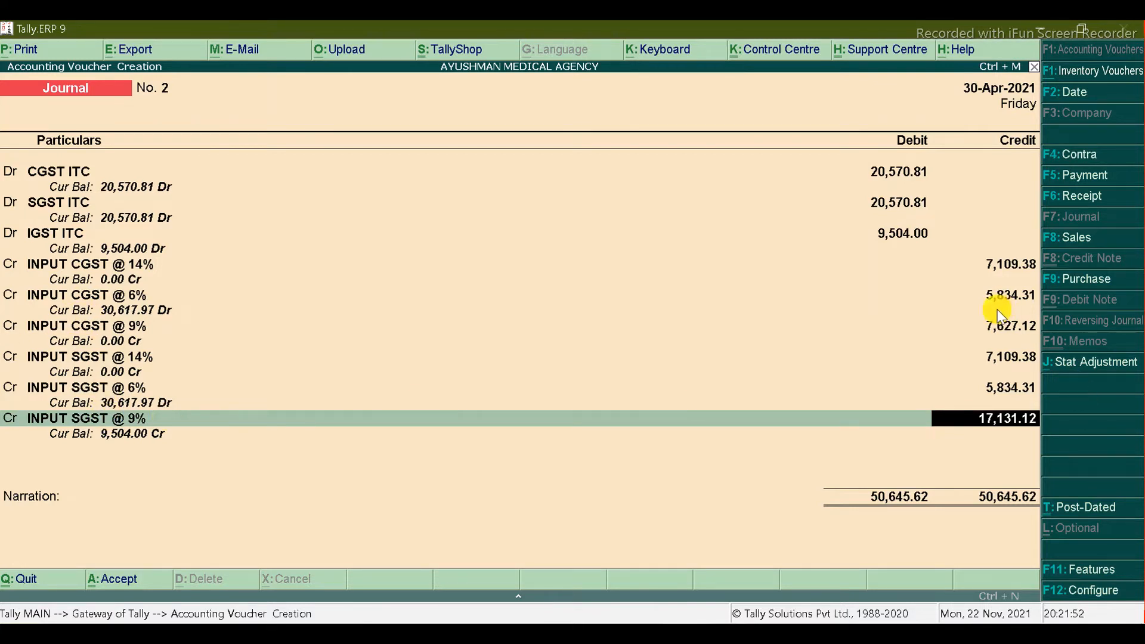
text(7627.12)
key(Return)
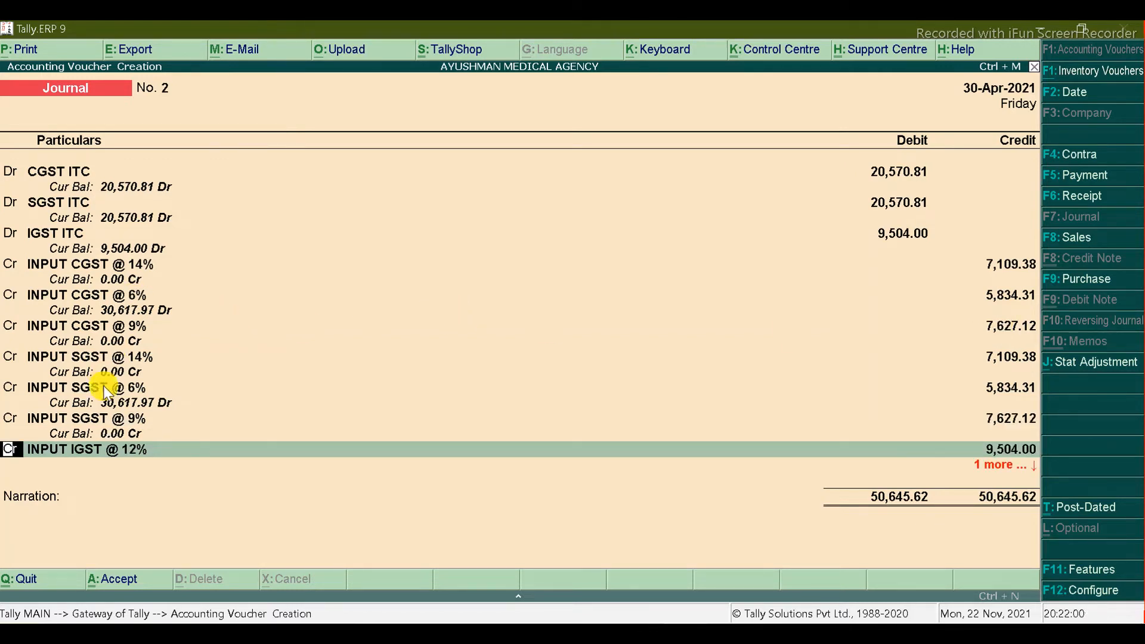
Step: Check the input ledgers in the April summary and choose INPUT IGST @ 12% as the last credit ledger of the journal
key(Return)
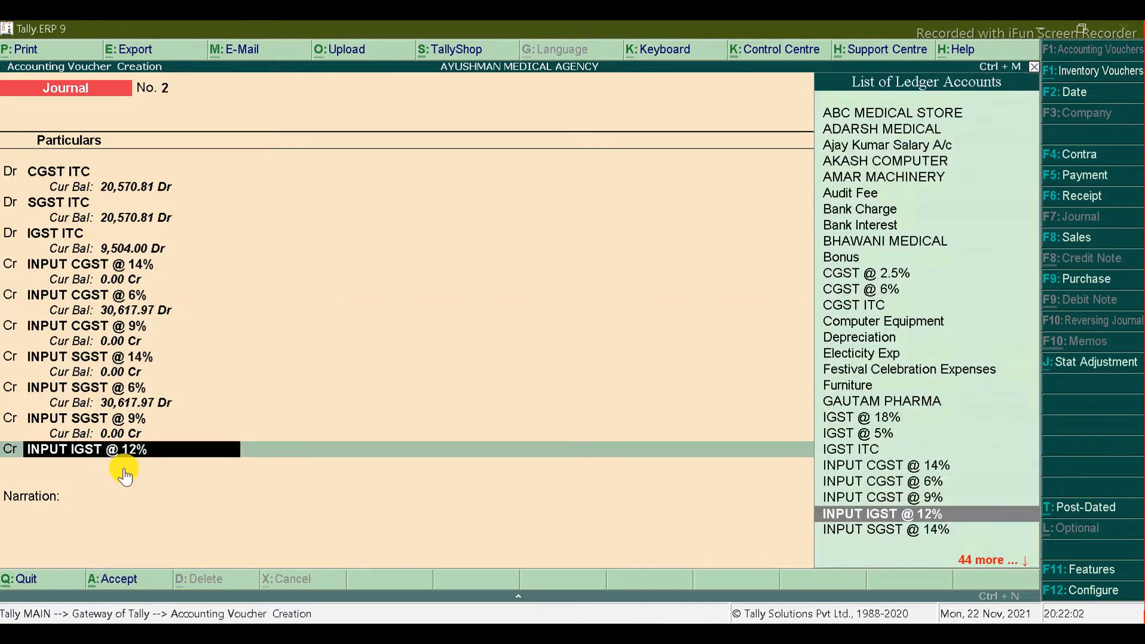
key(alt+Tab)
key(Up)
key(Up)
key(Up)
key(Up)
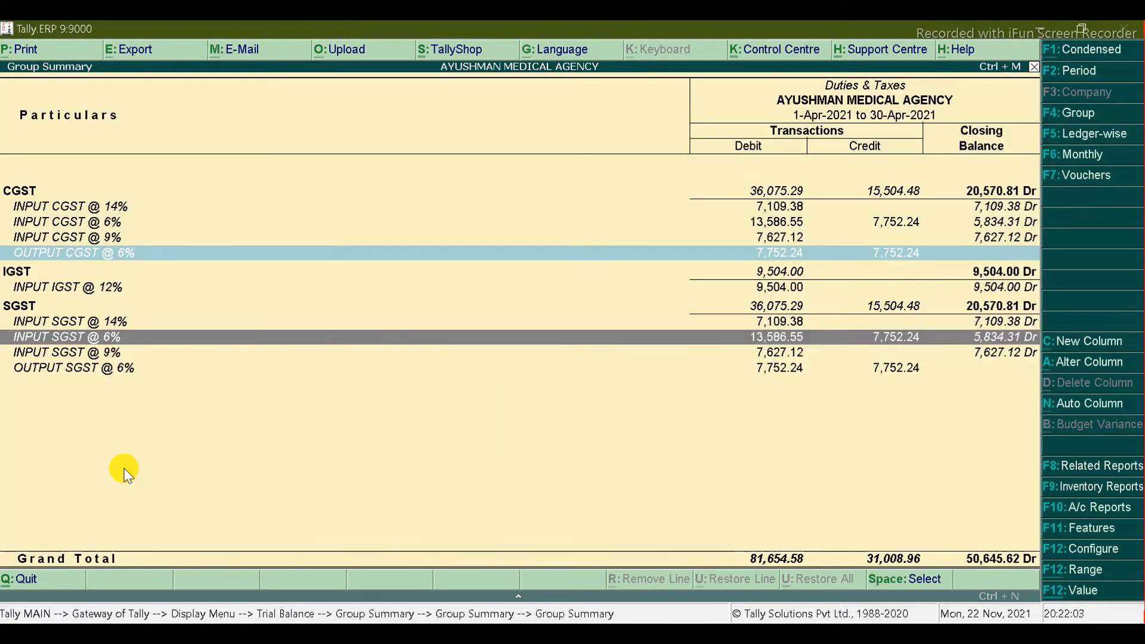
key(alt+Tab)
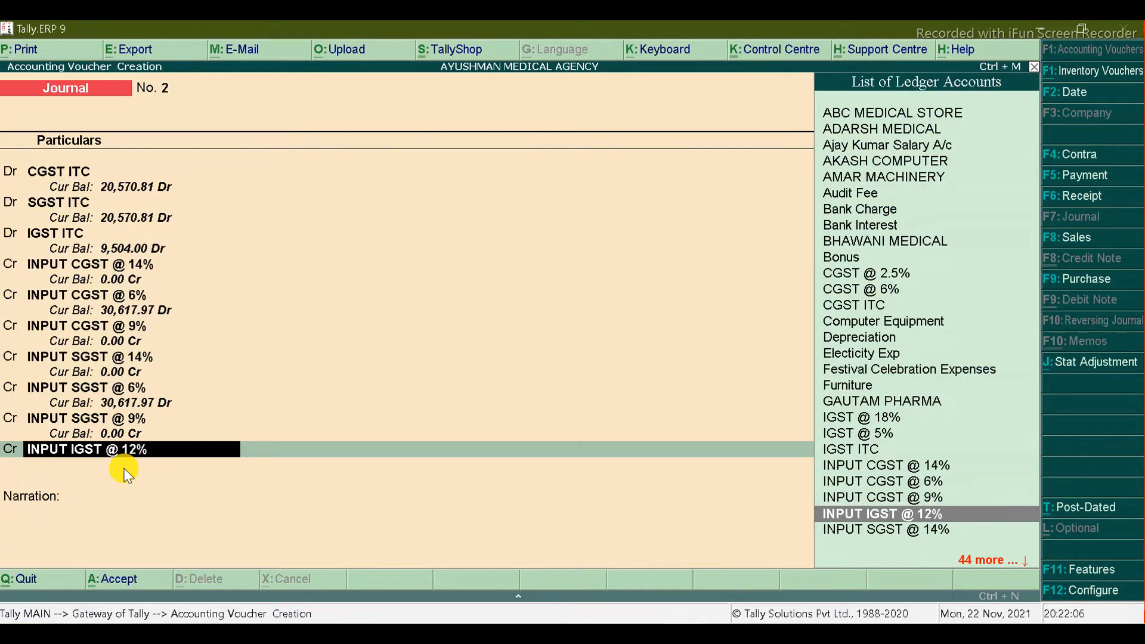
key(Return)
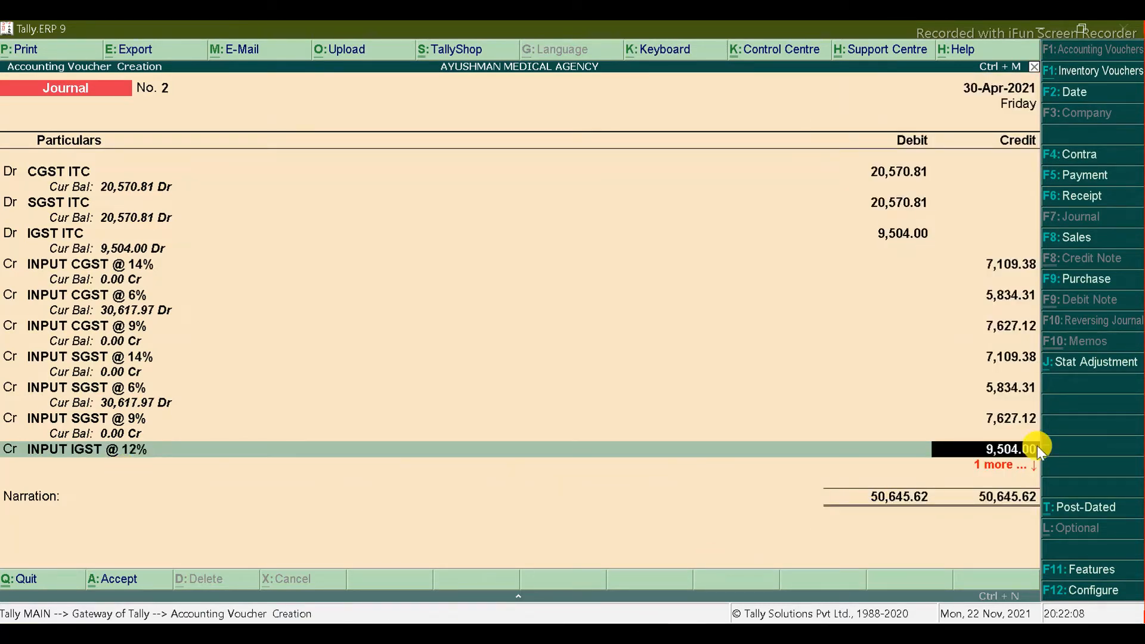
Step: Complete the April journal with the INPUT IGST @ 12% credit of 9,504.00, narrate it "ITC adjustment entry of the month of april-2021" and save it
key(alt+Tab)
key(alt+Tab)
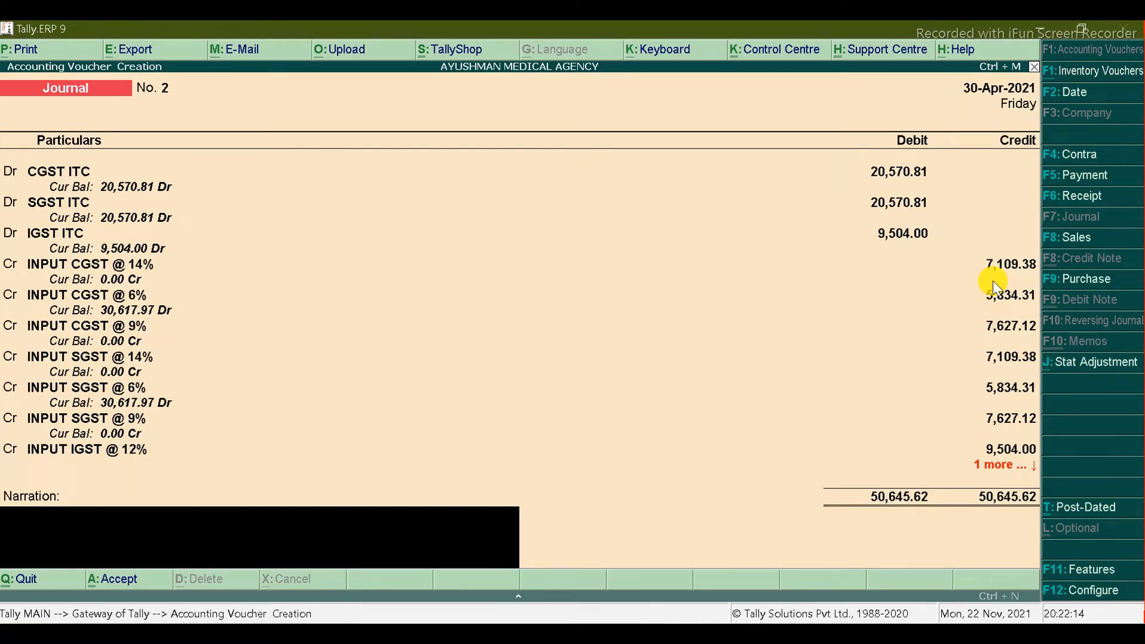
text(ITC adjustment e)
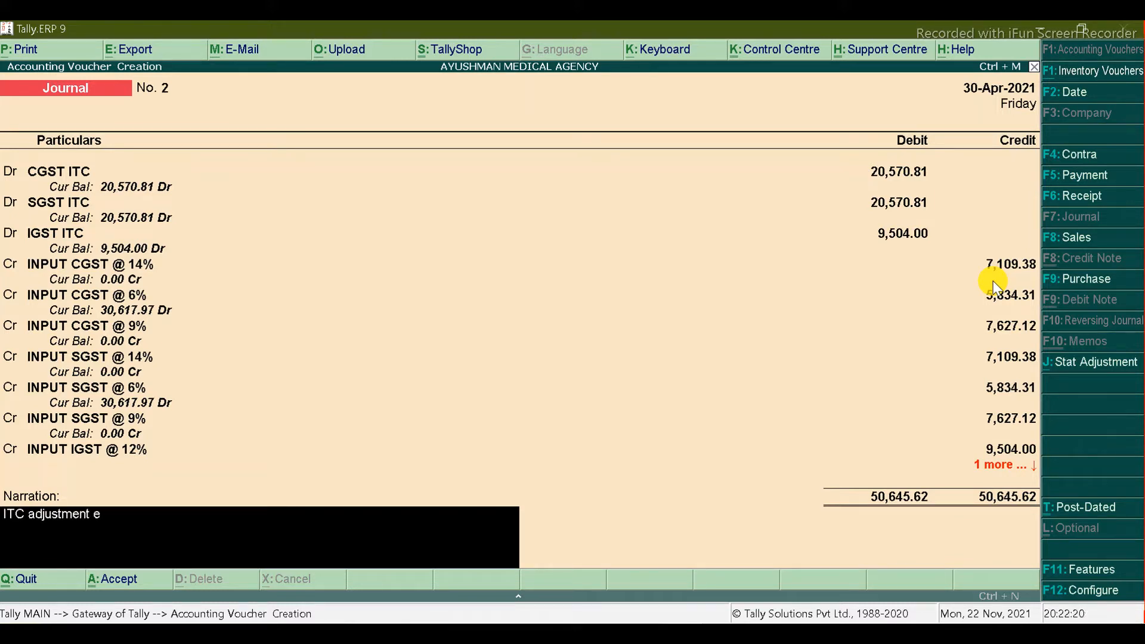
text(ntry of the month)
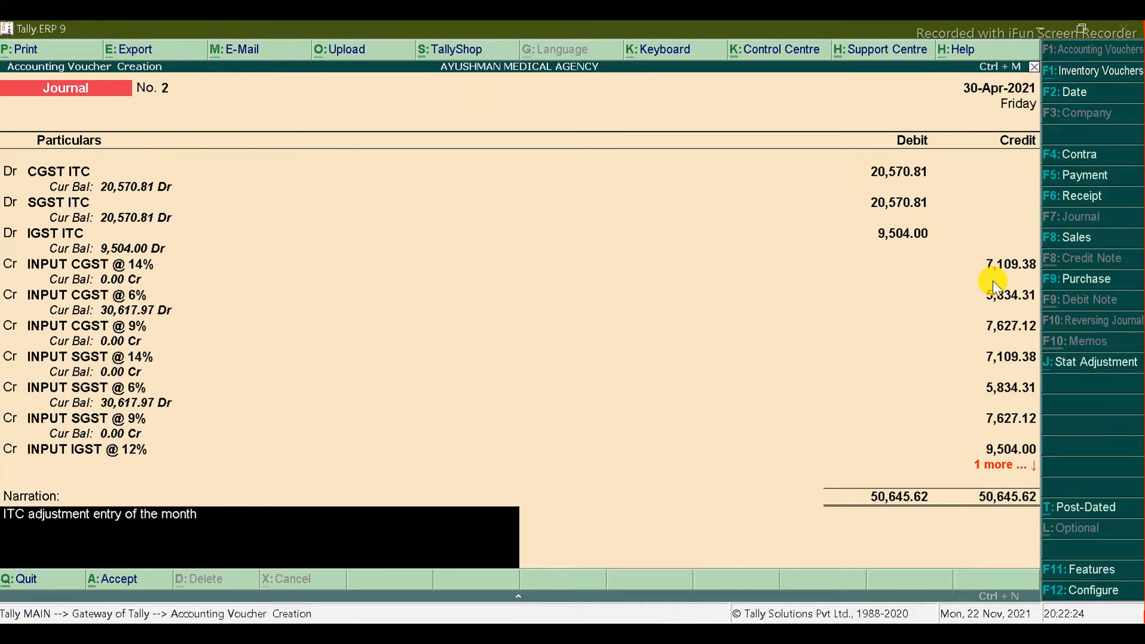
text( of april-2021)
key(Return)
key(Return)
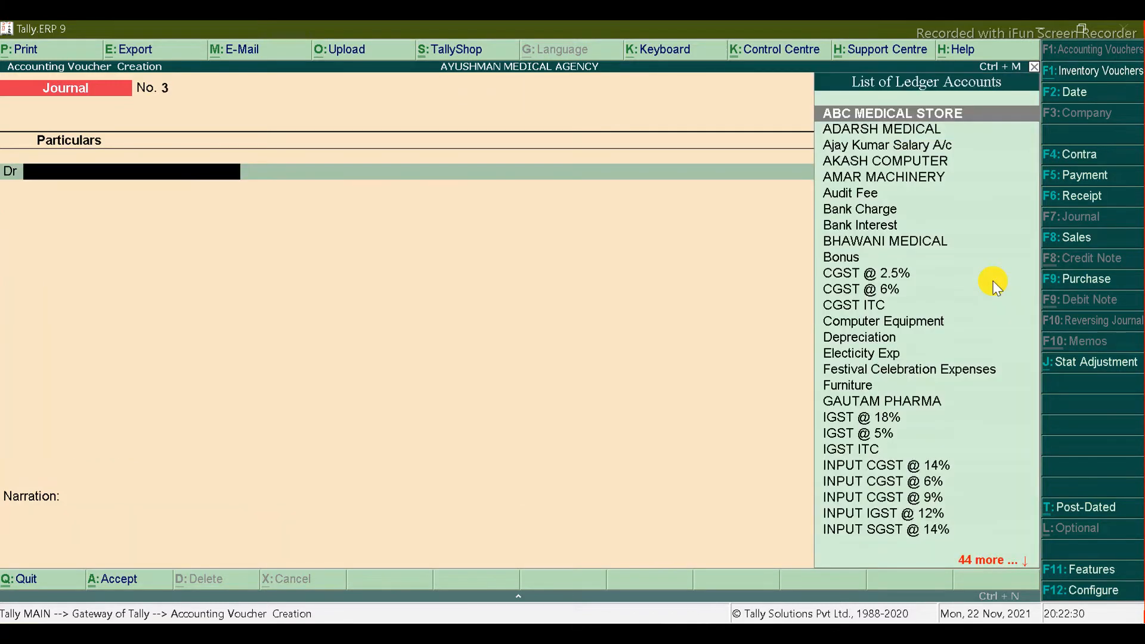
Step: Return to the monthly Duties & Taxes summary and check the closing balance for April
key(Escape)
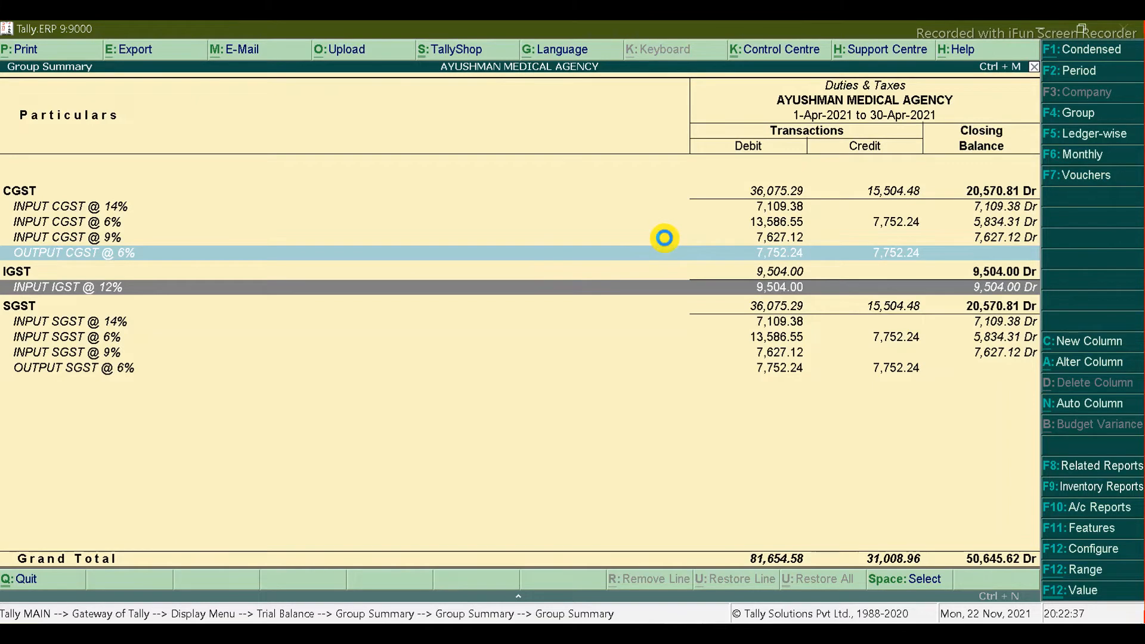
key(Escape)
key(Up)
key(Up)
key(Up)
key(Up)
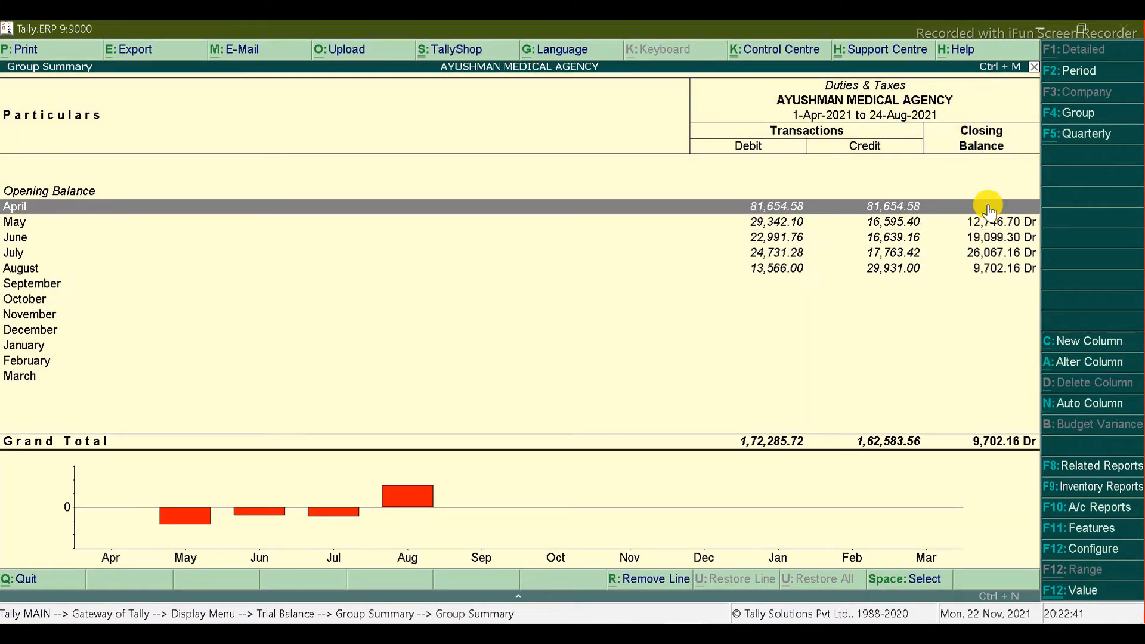
Step: Open the INPUT TAX CREDIT group under Current Liabilities and check the CGST, IGST and SGST ITC ledger balances
key(Escape)
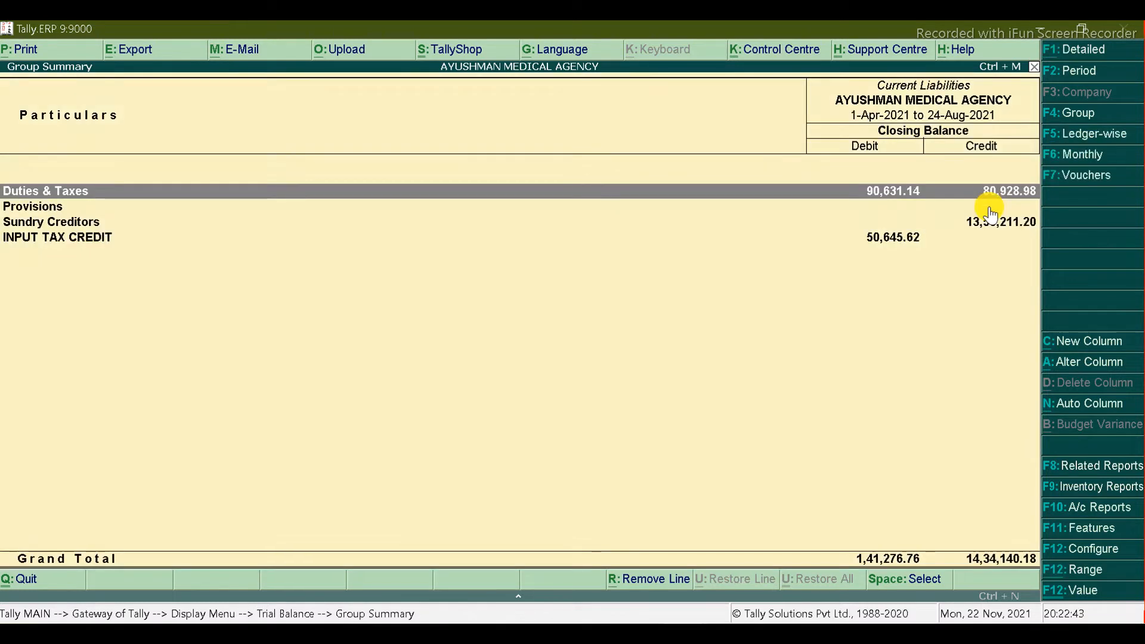
key(Down)
key(Down)
key(Down)
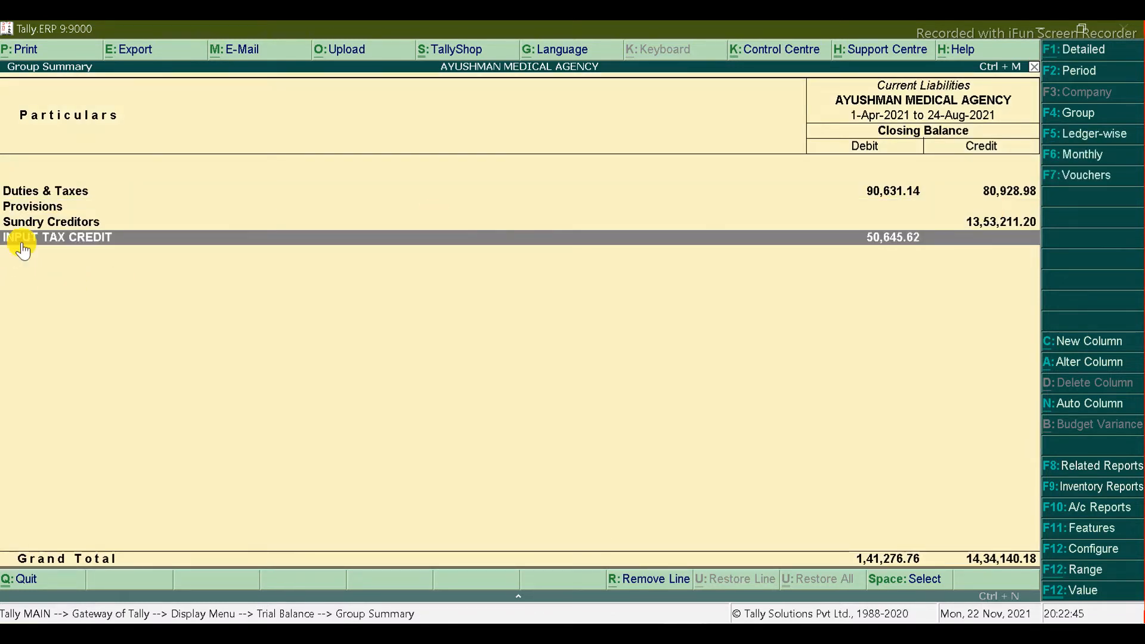
key(Return)
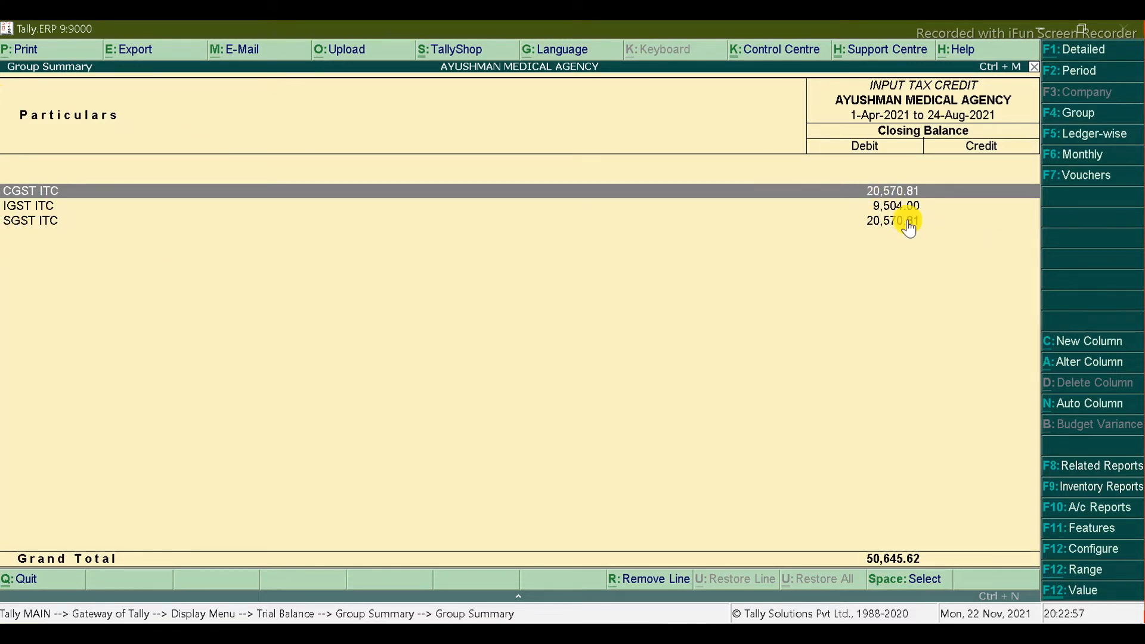
key(Down)
key(Up)
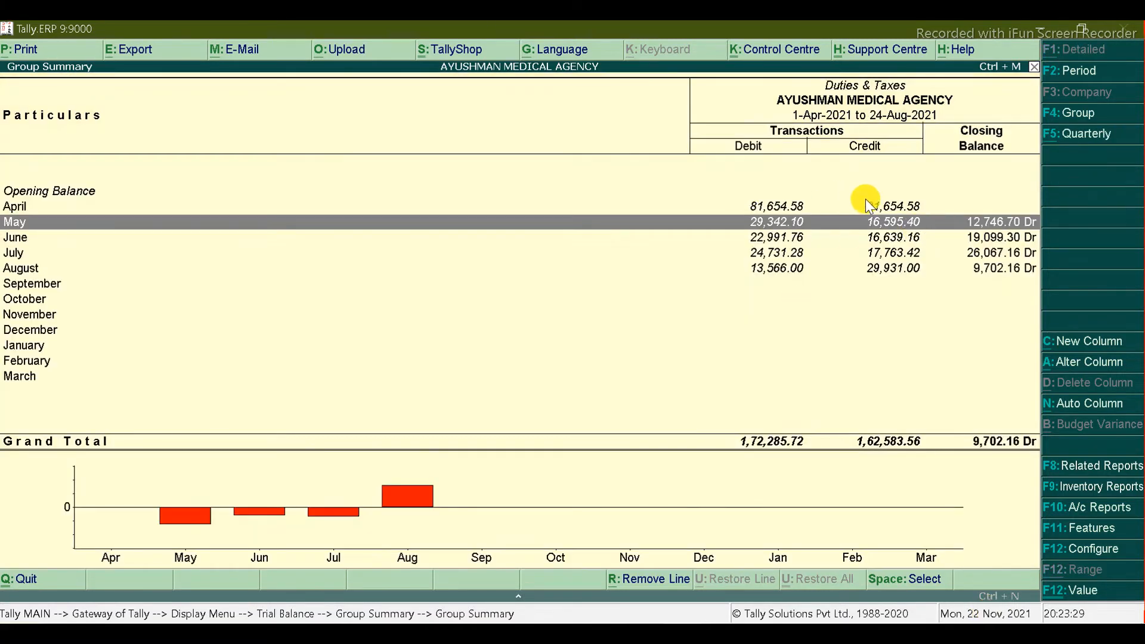
Step: Open the detailed May breakdown of Duties & Taxes and set the new journal voucher's date to 31-May-2021
click(1012, 221)
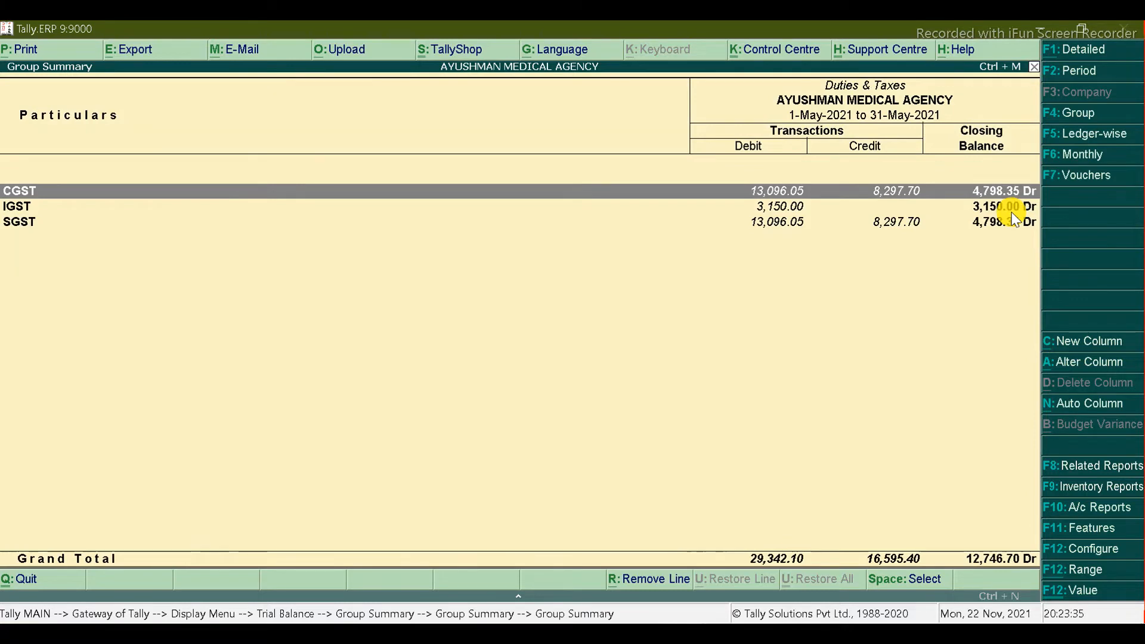
key(alt+F1)
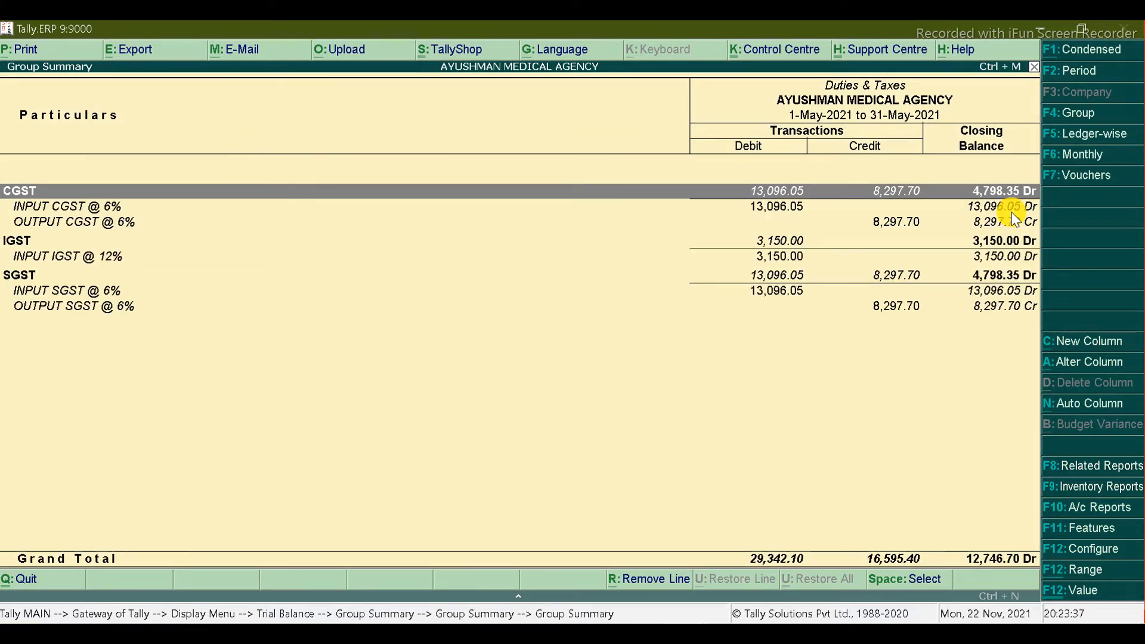
key(alt+Tab)
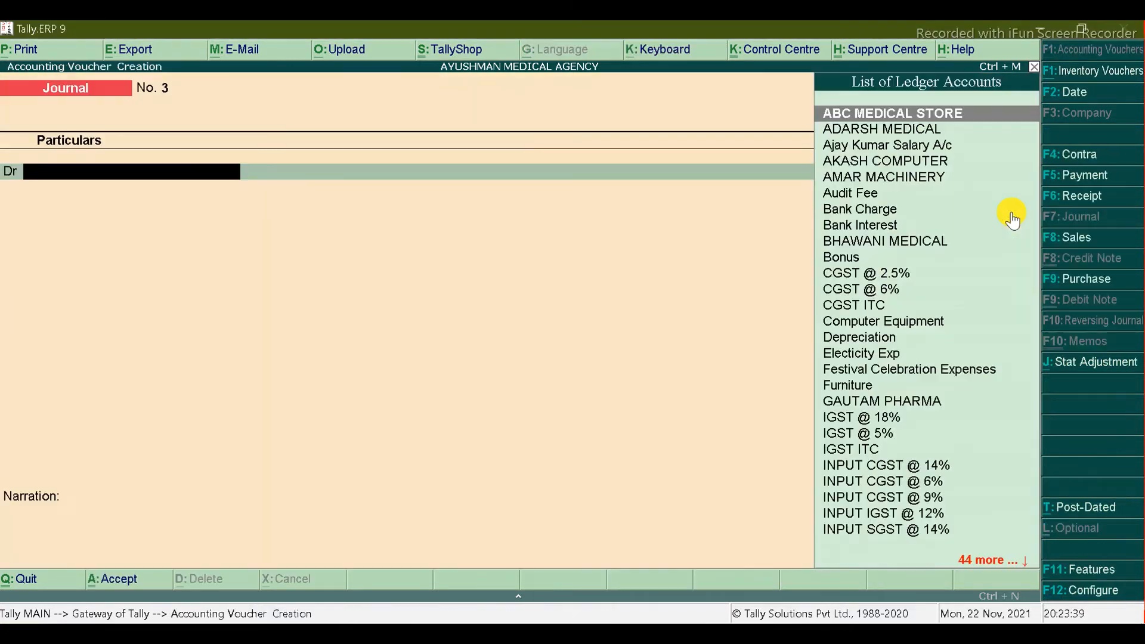
key(F2)
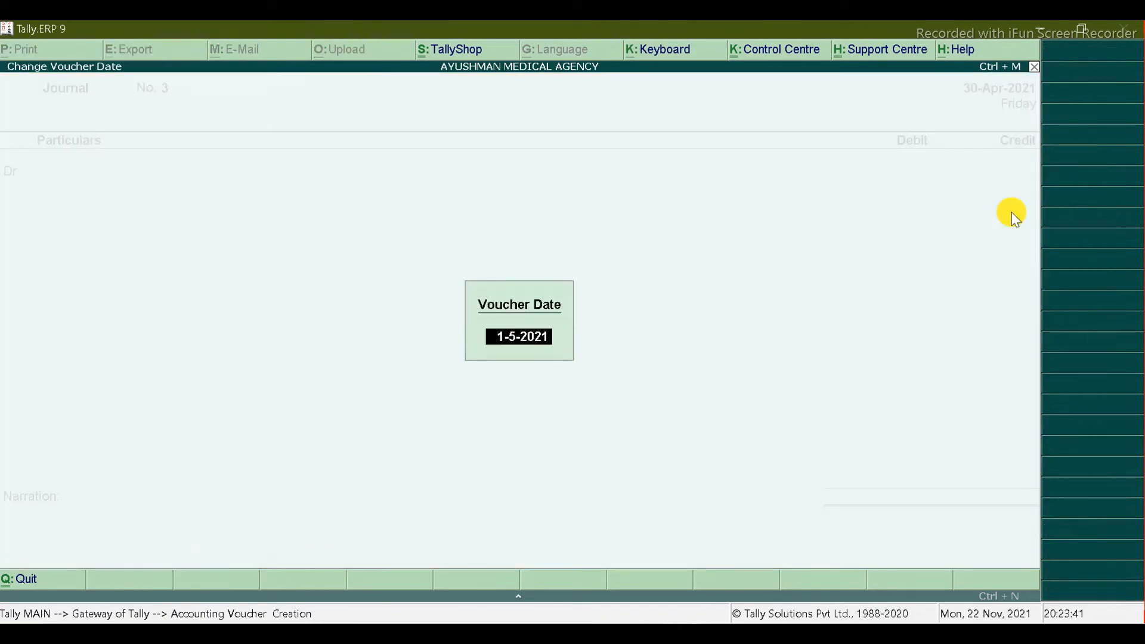
text(31.5)
key(Return)
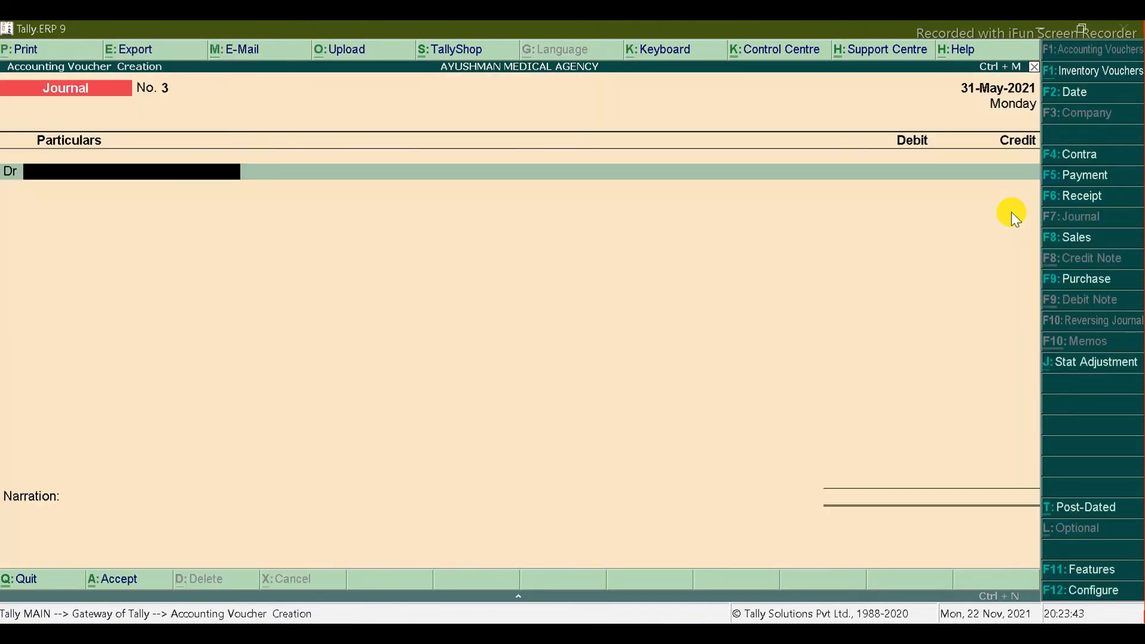
Step: Debit OUTPUT CGST @ 6% in the May journal with its May credit amount, 8,297.70
key(alt+Tab)
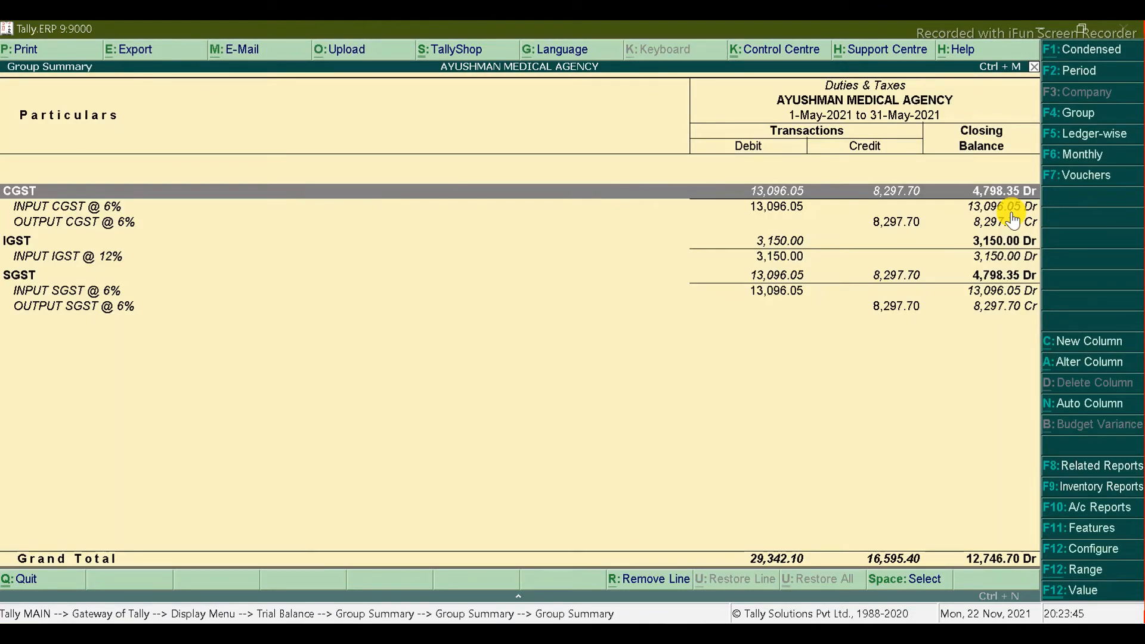
key(Down)
key(Down)
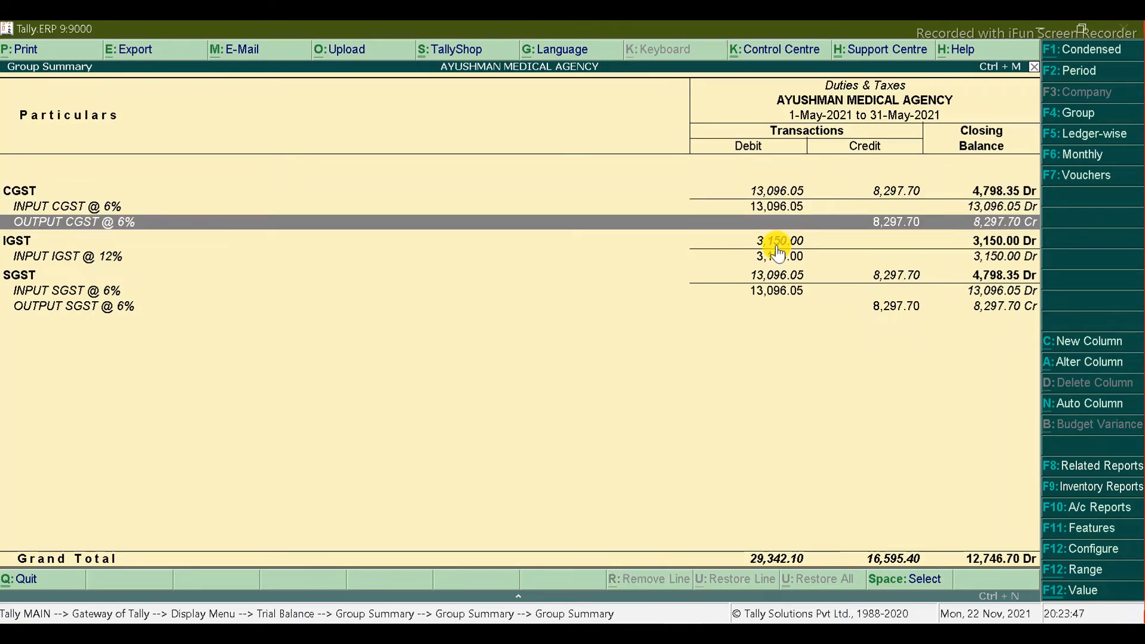
key(alt+Tab)
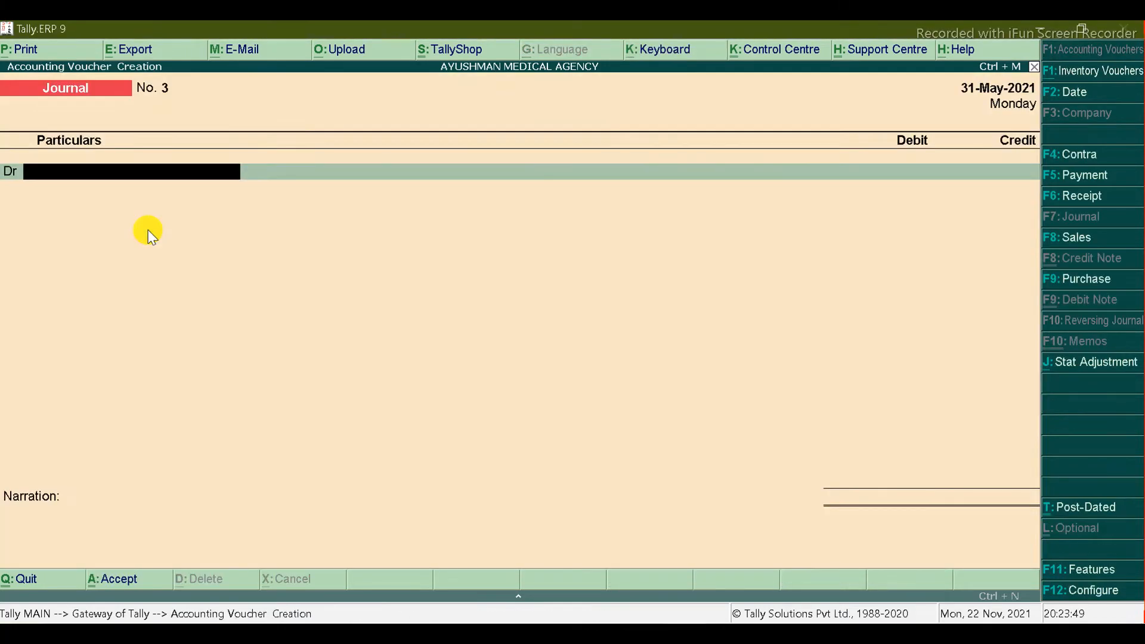
text(Out)
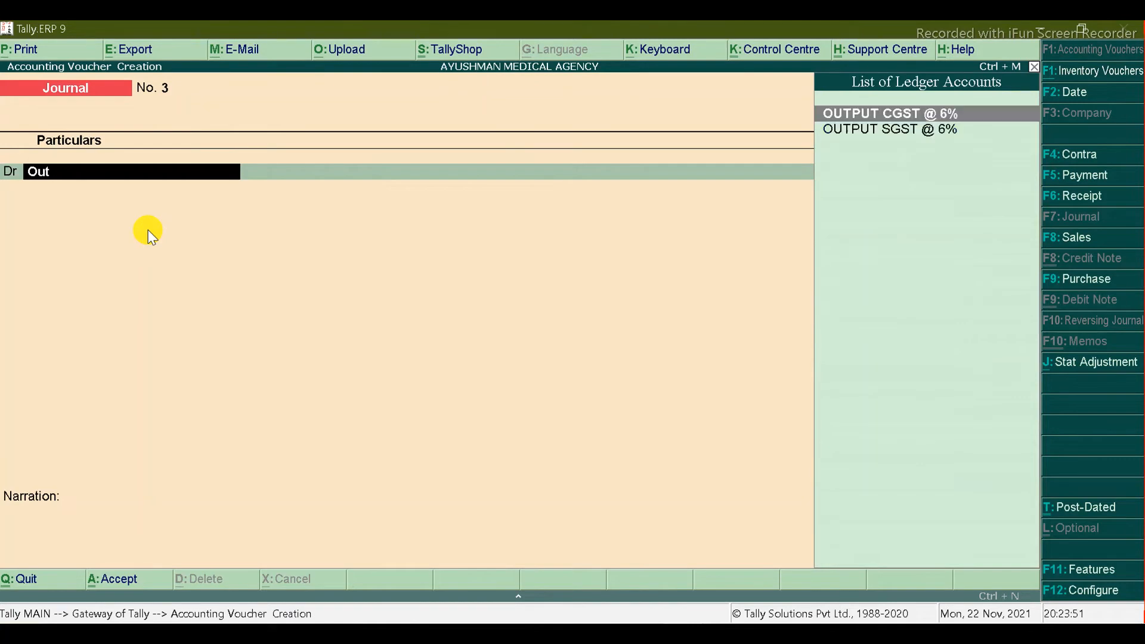
key(Return)
key(alt+Tab)
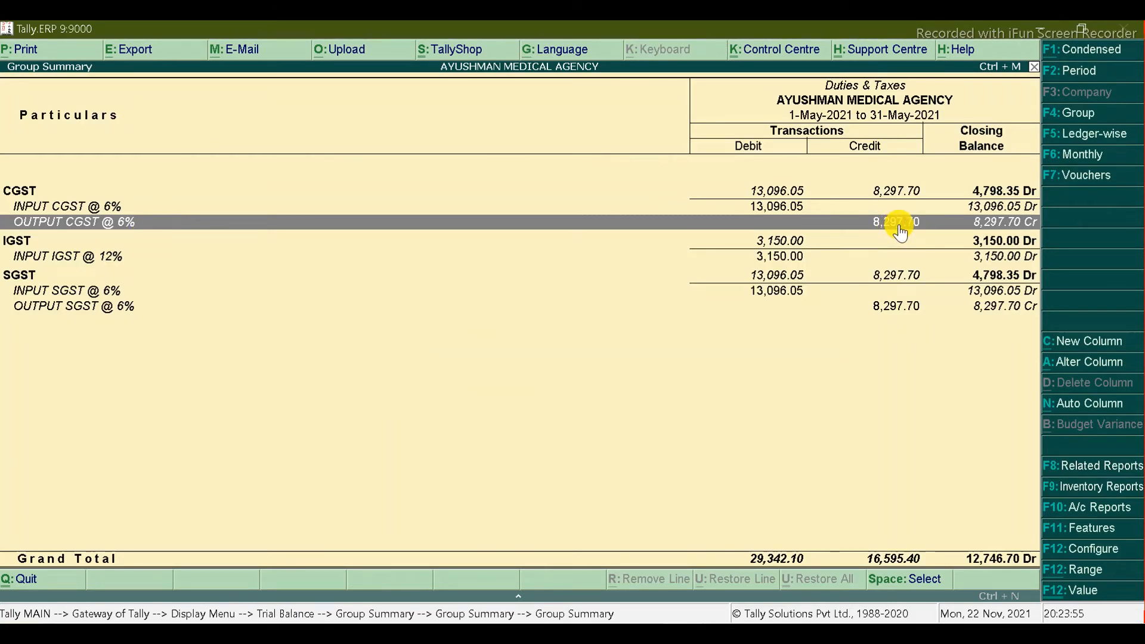
key(alt+Tab)
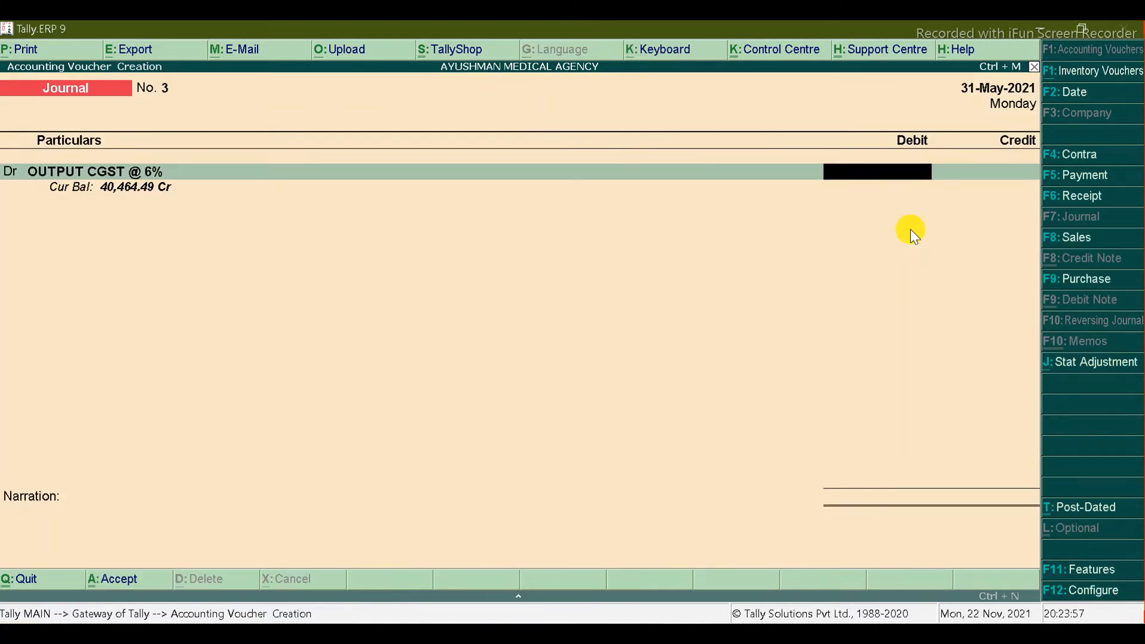
text(8,297.70)
key(Return)
Step: Add OUTPUT SGST @ 6% as the second debit ledger in the May journal with an amount of 8,297.70
key(d)
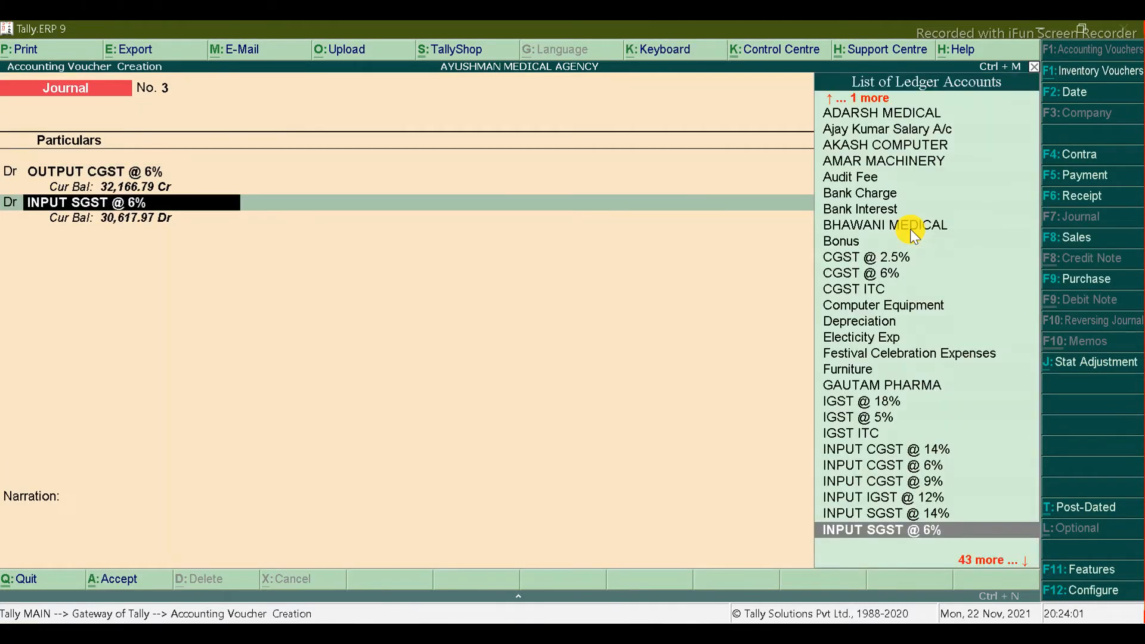
key(Return)
text(Out)
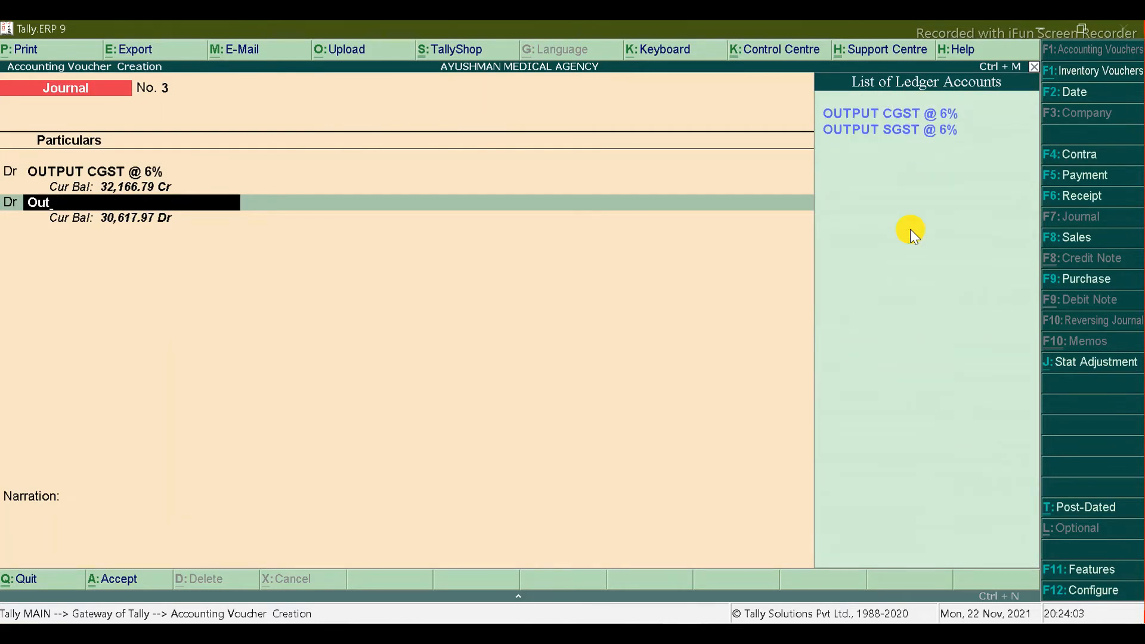
key(Return)
key(alt+Tab)
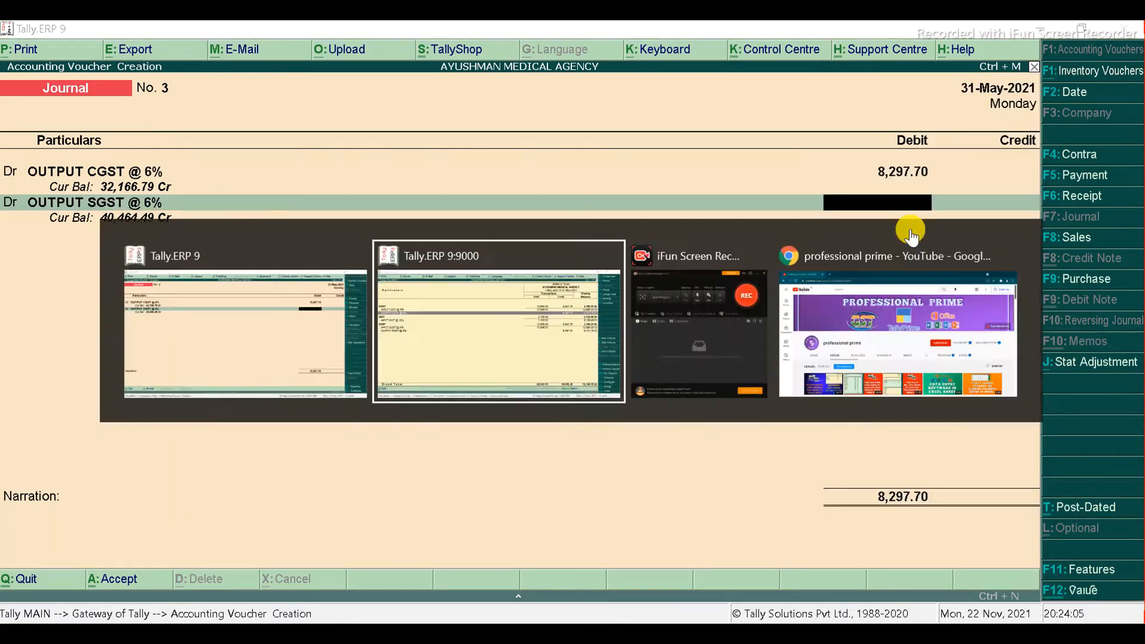
key(alt+Tab)
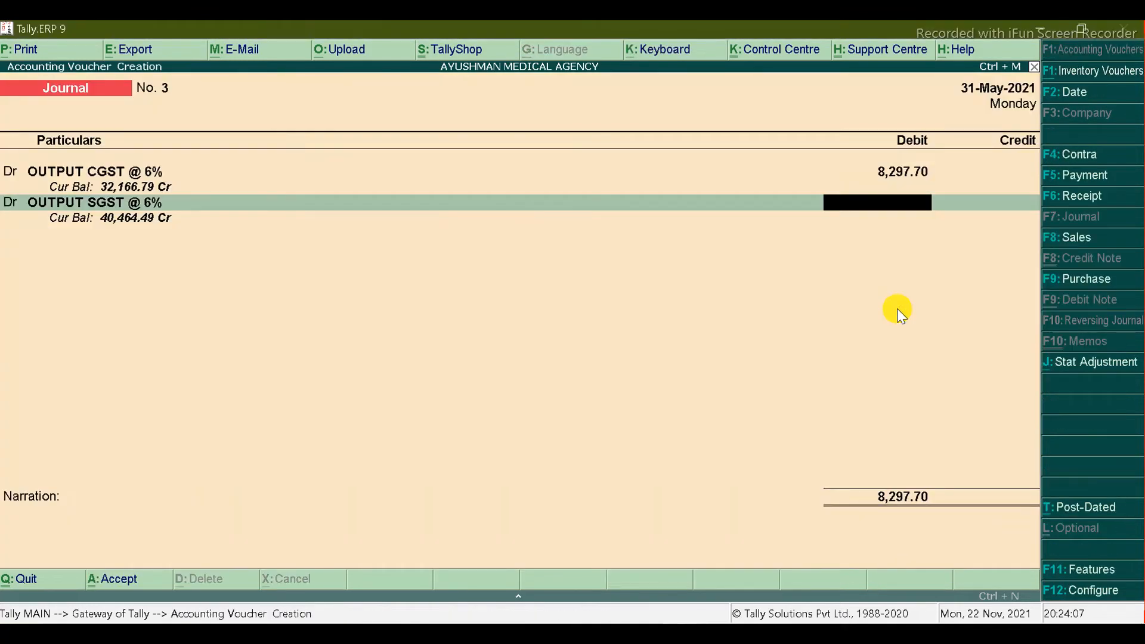
text(8,297.70)
key(Return)
Step: Check the May input balances and credit INPUT IGST @ 12% in the journal with 3,150.00
key(alt+Tab)
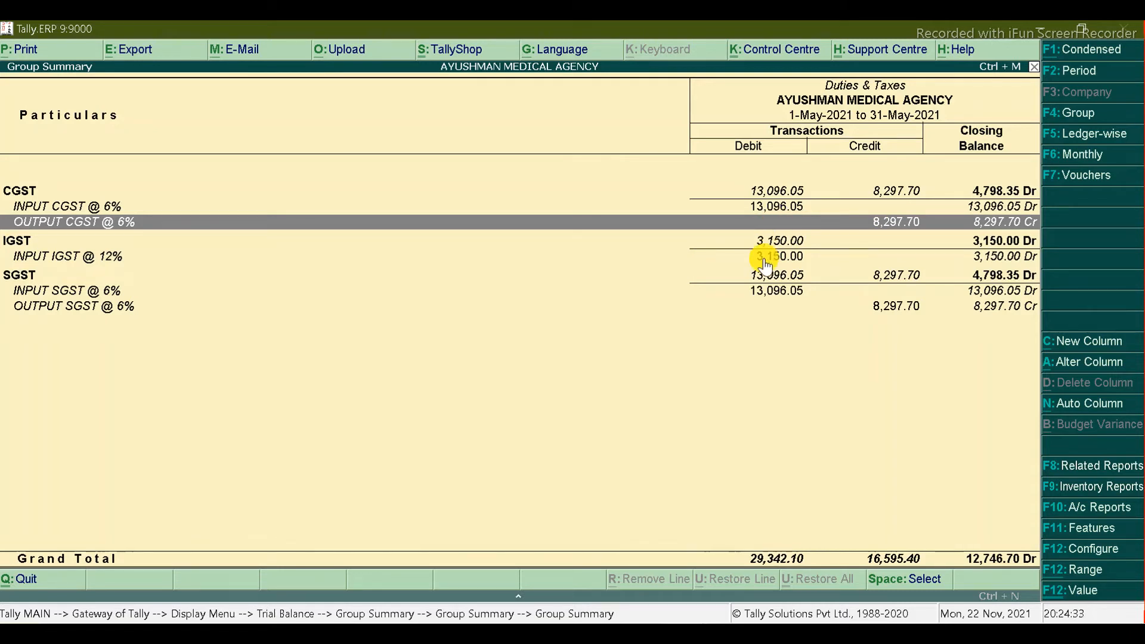
key(alt+Tab)
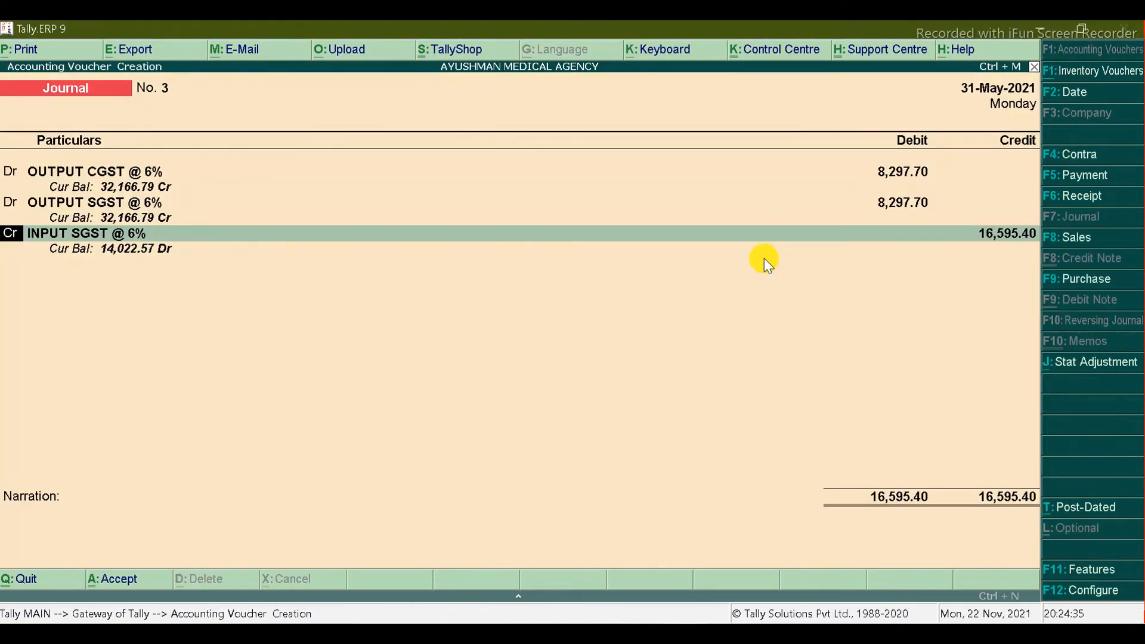
key(Return)
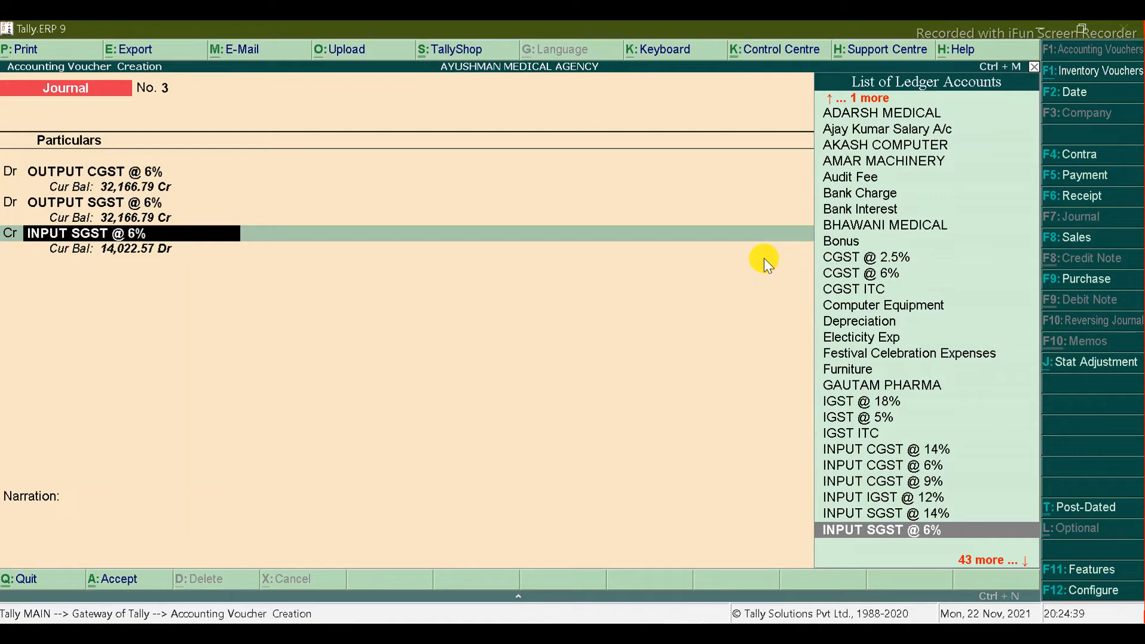
text(Inpu)
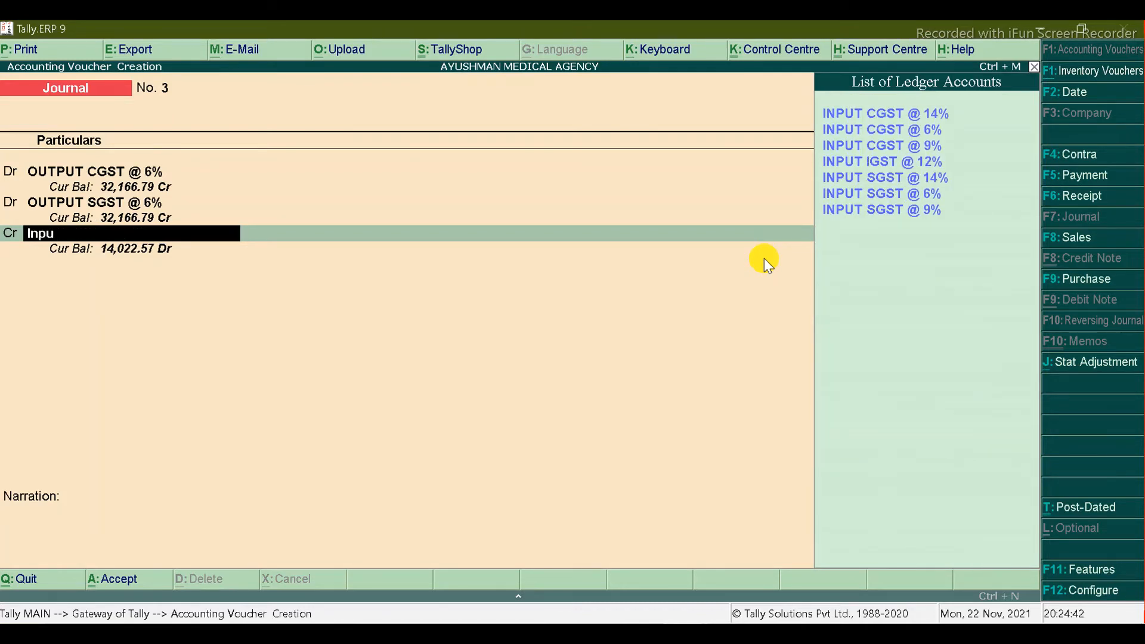
key(alt+Tab)
click(765, 258)
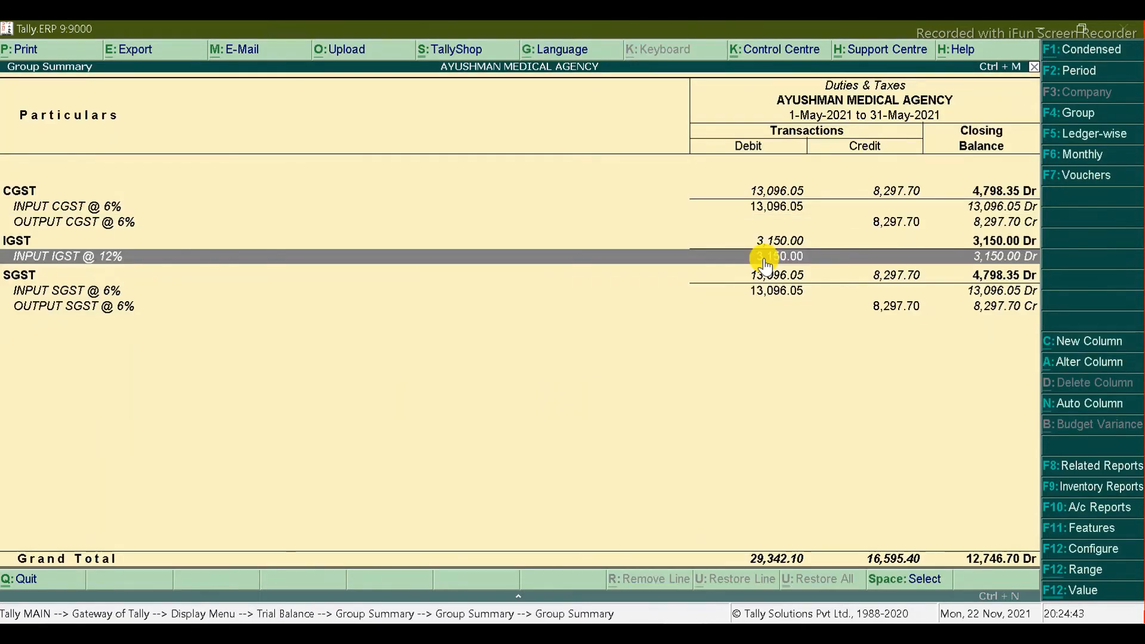
key(alt+Tab)
key(Down)
key(Down)
key(Return)
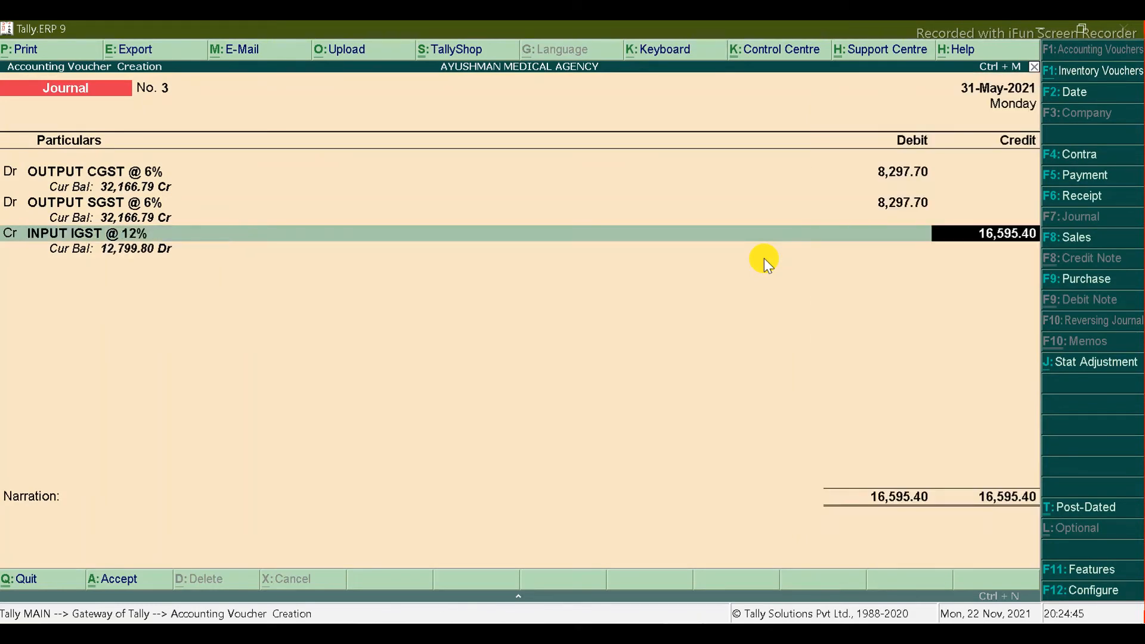
key(alt+Tab)
text(3150)
key(Return)
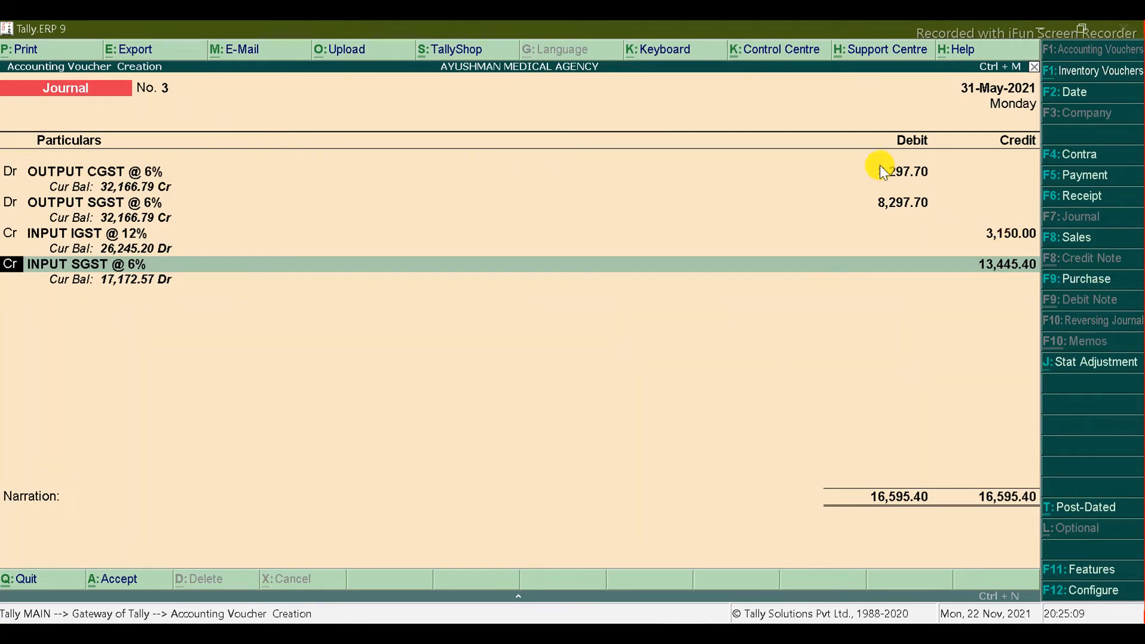
Step: Calculate 8297.70-3150 in the built-in calculator to find the CGST remaining after the IGST set-off, and return to the voucher
key(ctrl+n)
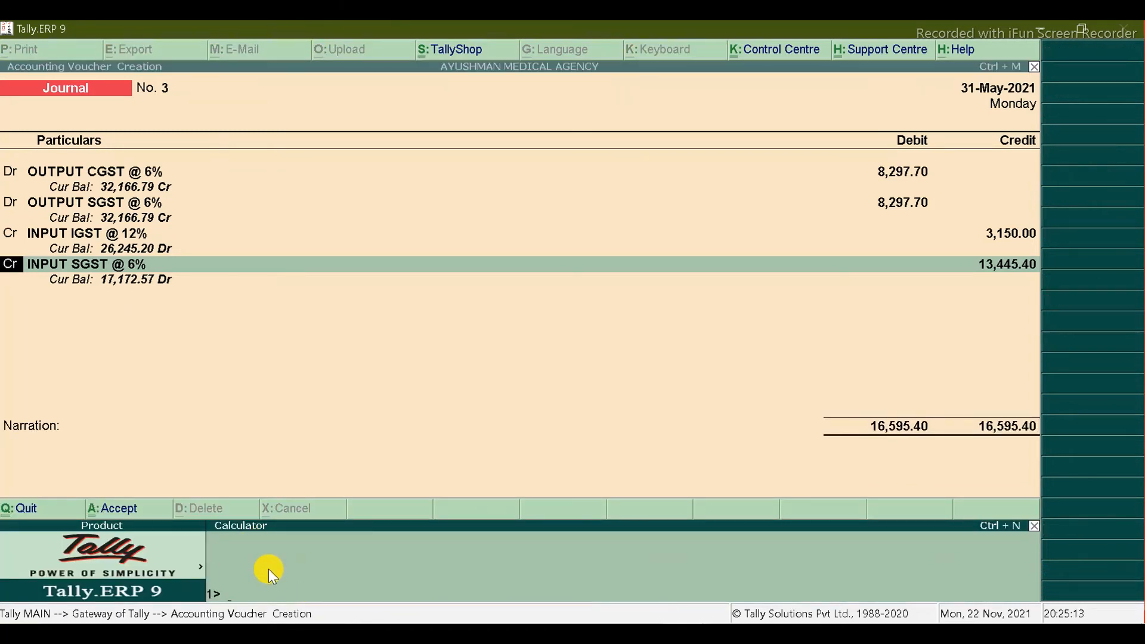
text(82)
text(97.70-3150)
key(Return)
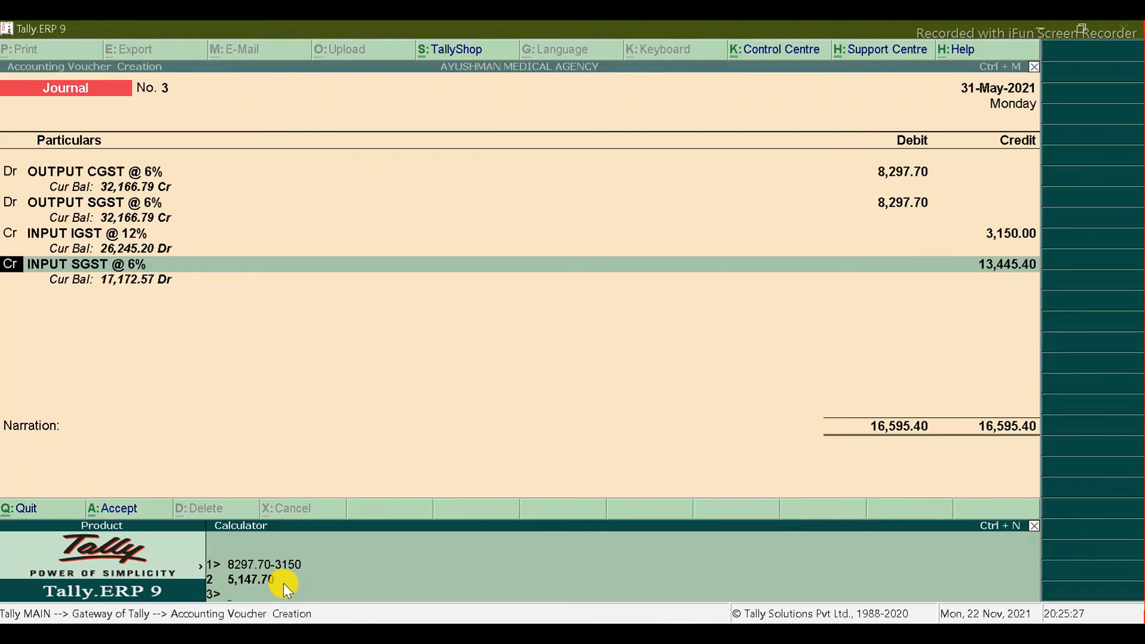
key(ctrl+m)
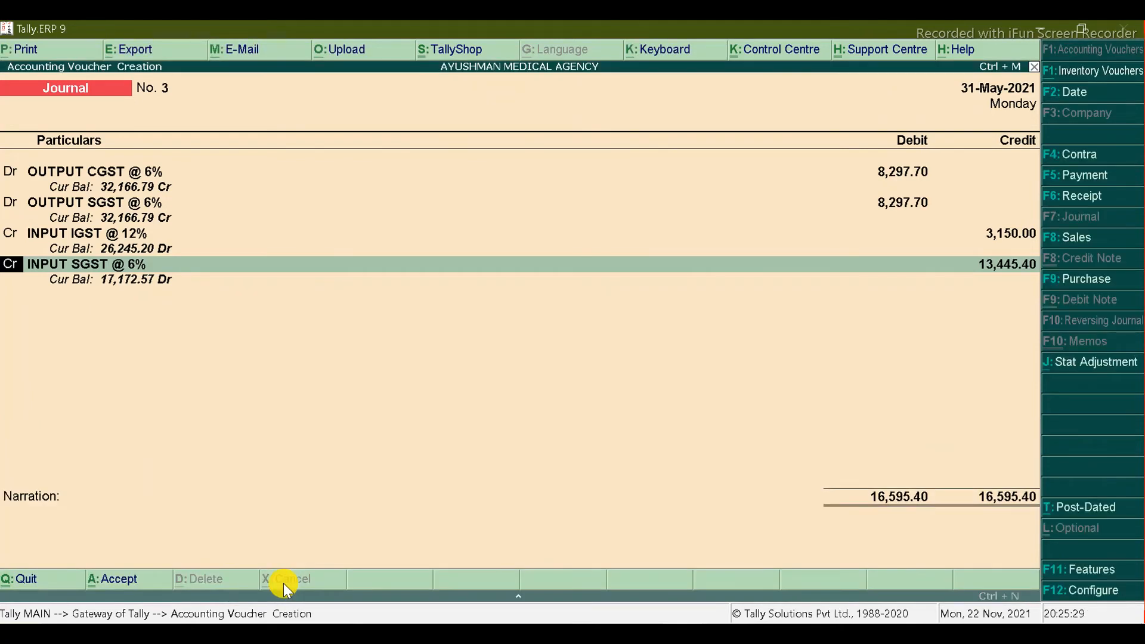
Step: Check the May input tax balances and choose INPUT CGST @ 6% as the second credit ledger in the journal
key(Escape)
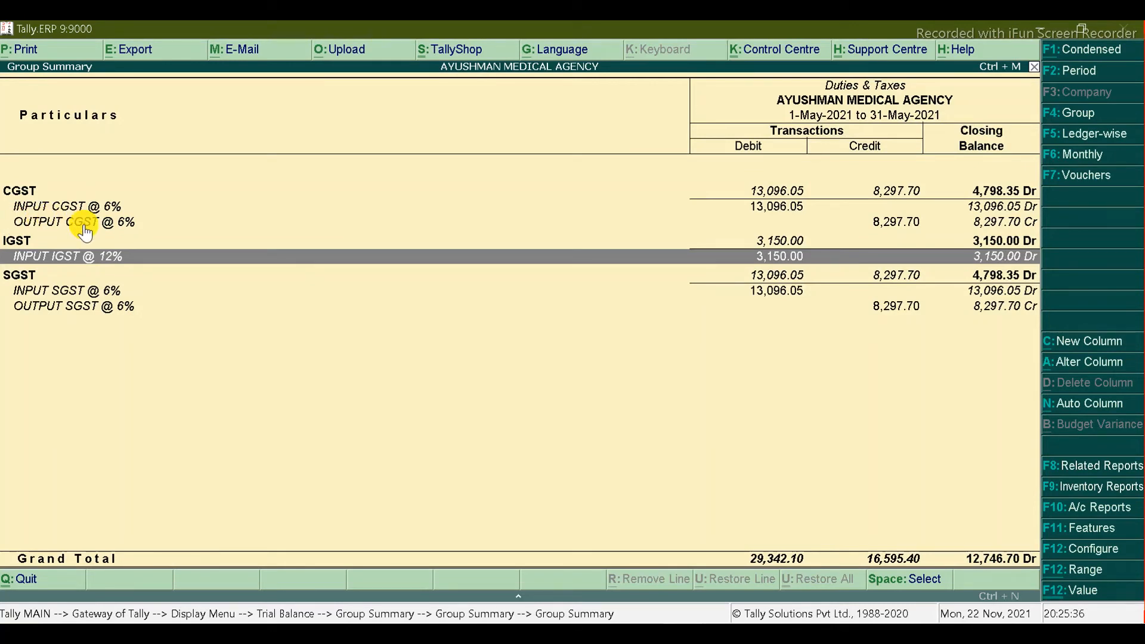
key(Up)
key(Up)
key(Up)
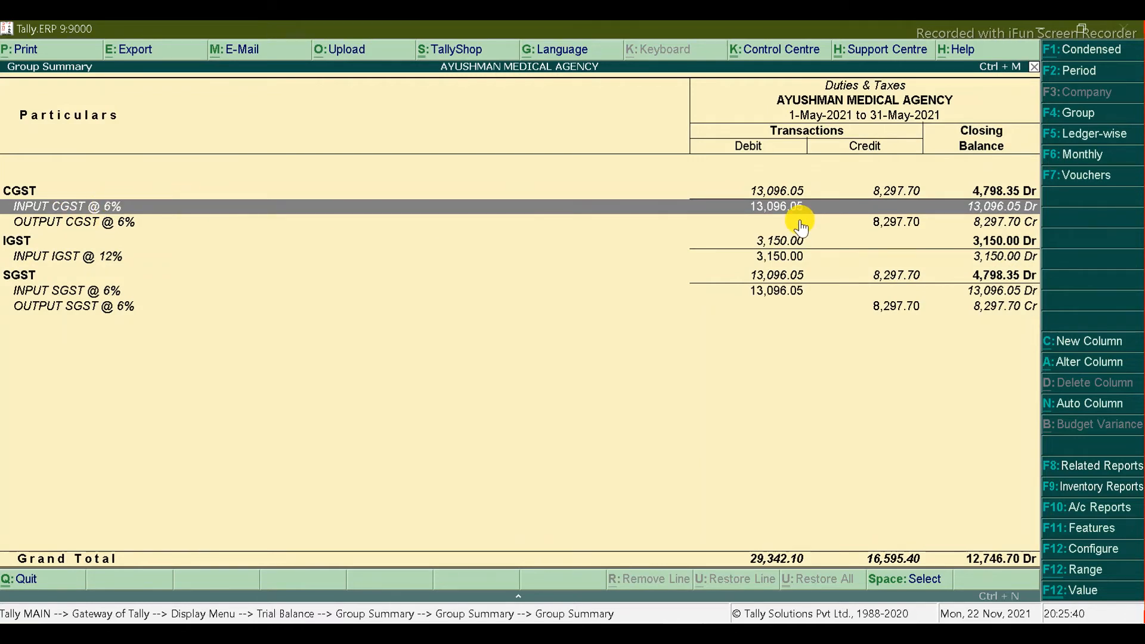
key(alt+Tab)
text(Inpu)
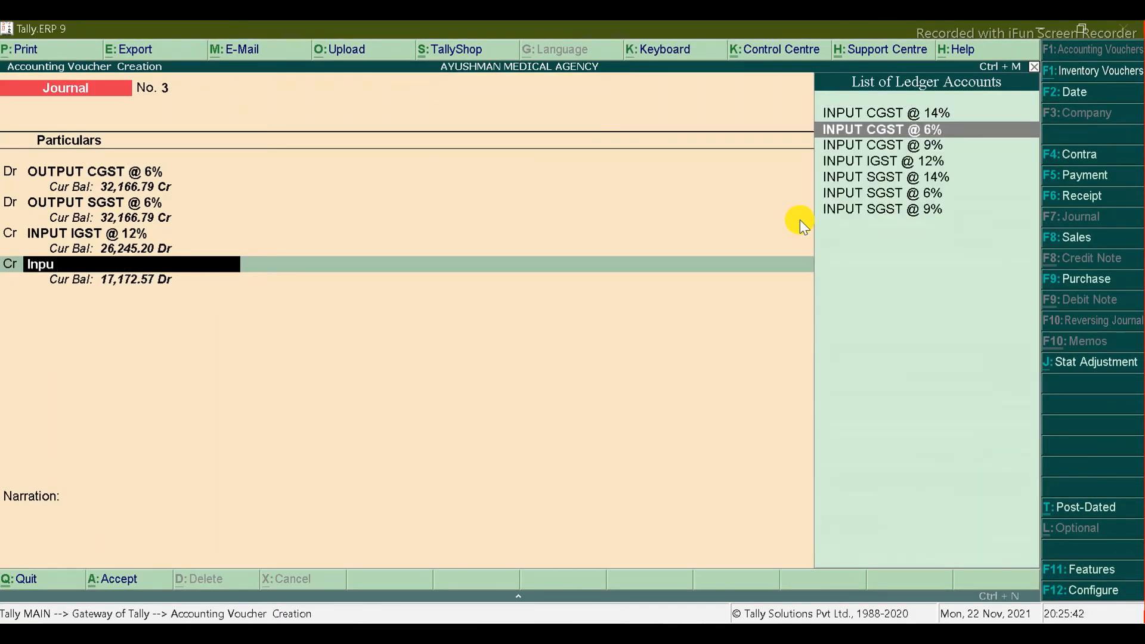
key(Down)
key(Up)
key(Return)
Step: Recheck the calculator result for the remaining CGST and set the INPUT CGST @ 6% credit to 5,147.70
key(alt+Tab)
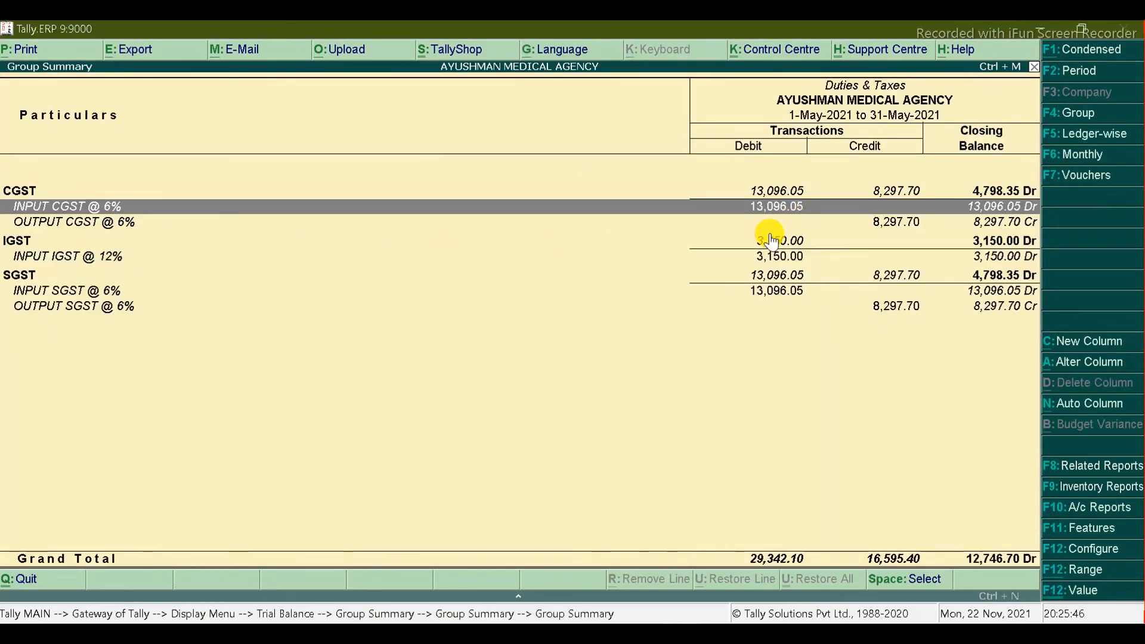
key(alt+Tab)
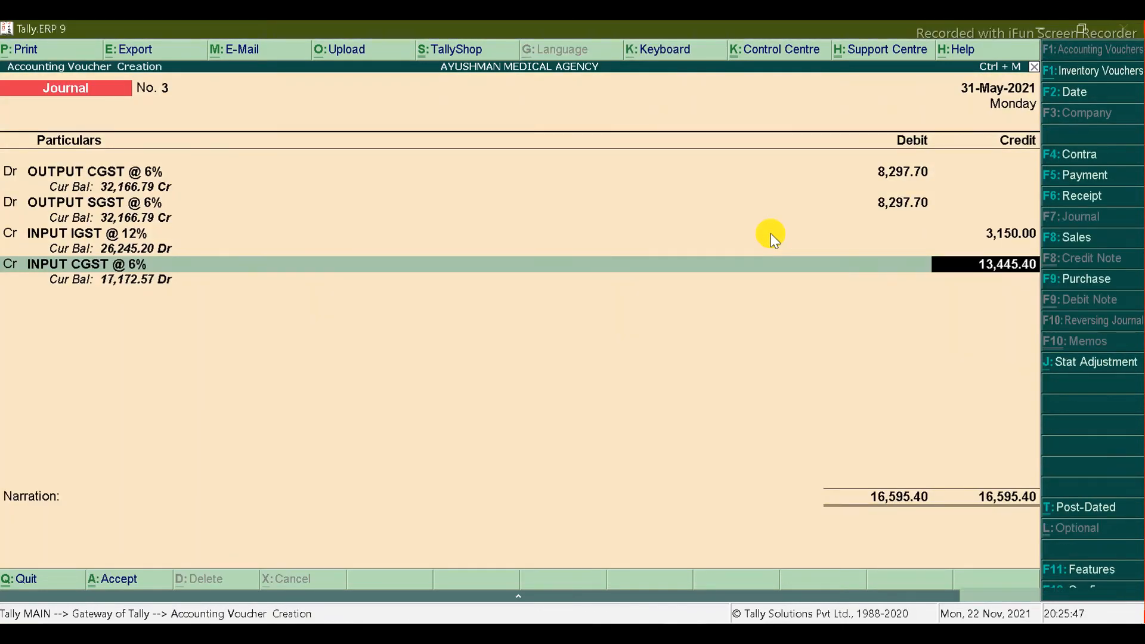
key(ctrl+n)
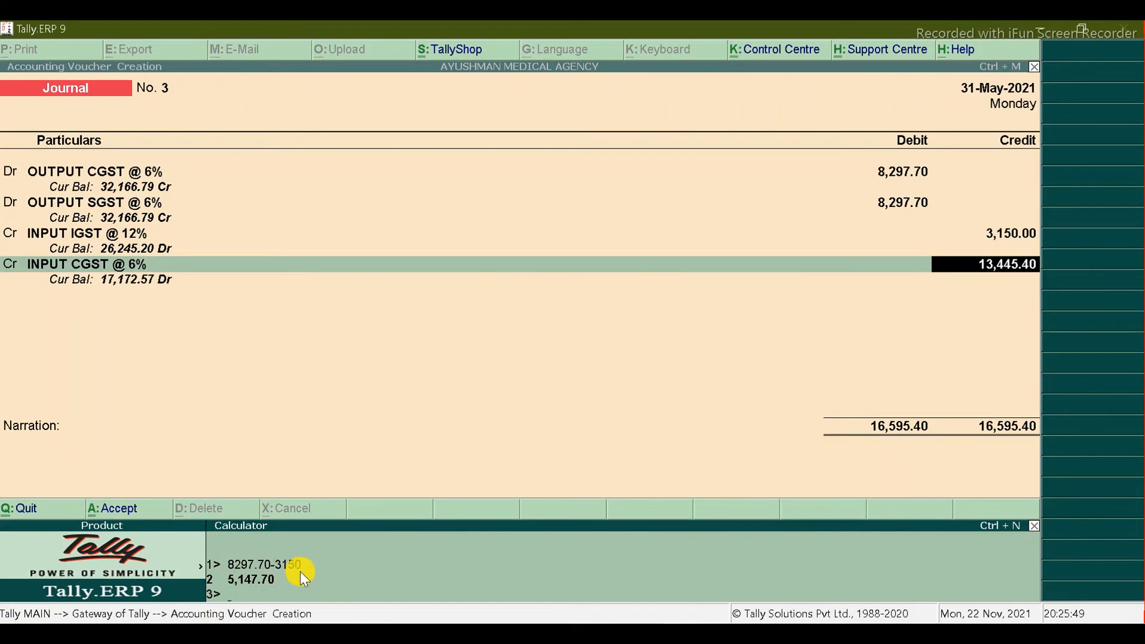
key(ctrl+m)
text(5)
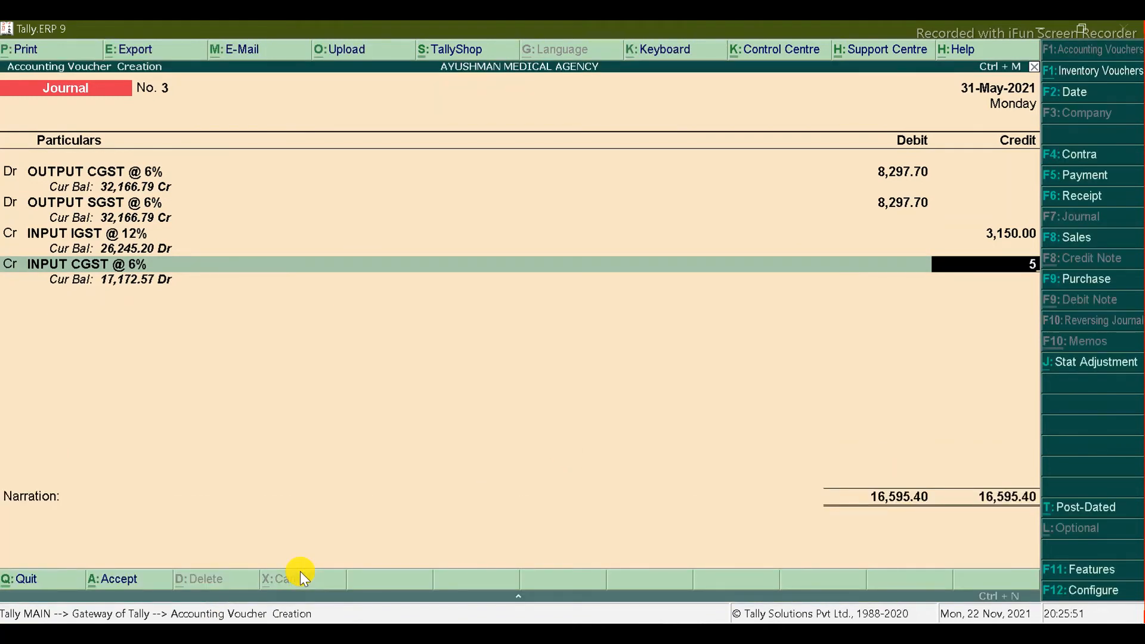
text(,147.70)
key(Return)
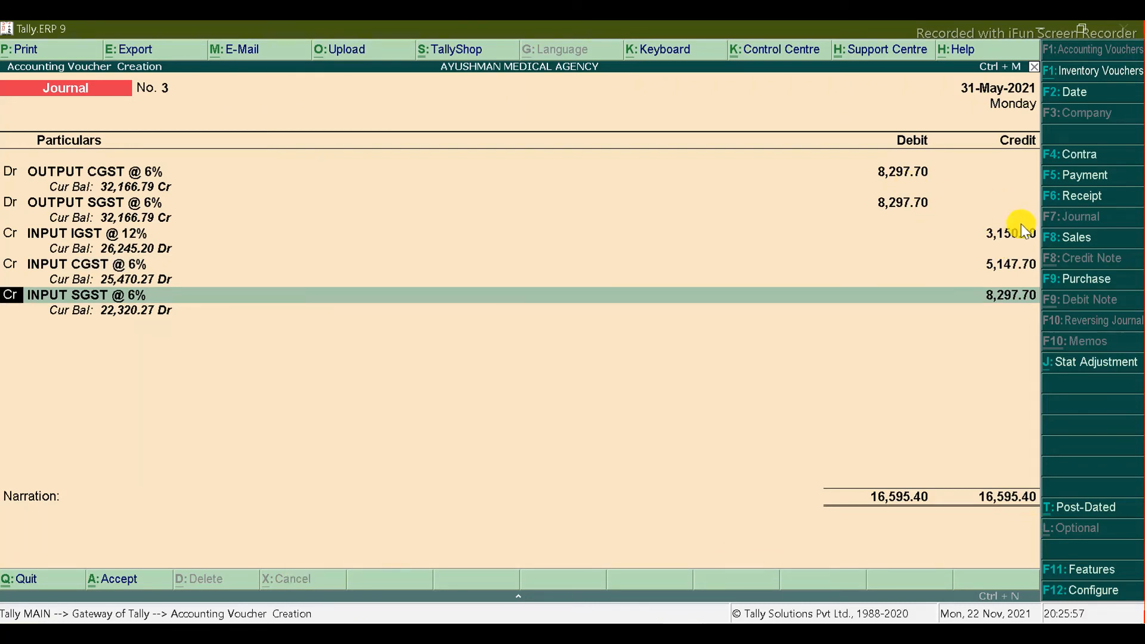
Step: Credit INPUT SGST @ 6% with 8,297.70 and enter the narration "gst auto adjustment entry on the gst"
key(alt+Tab)
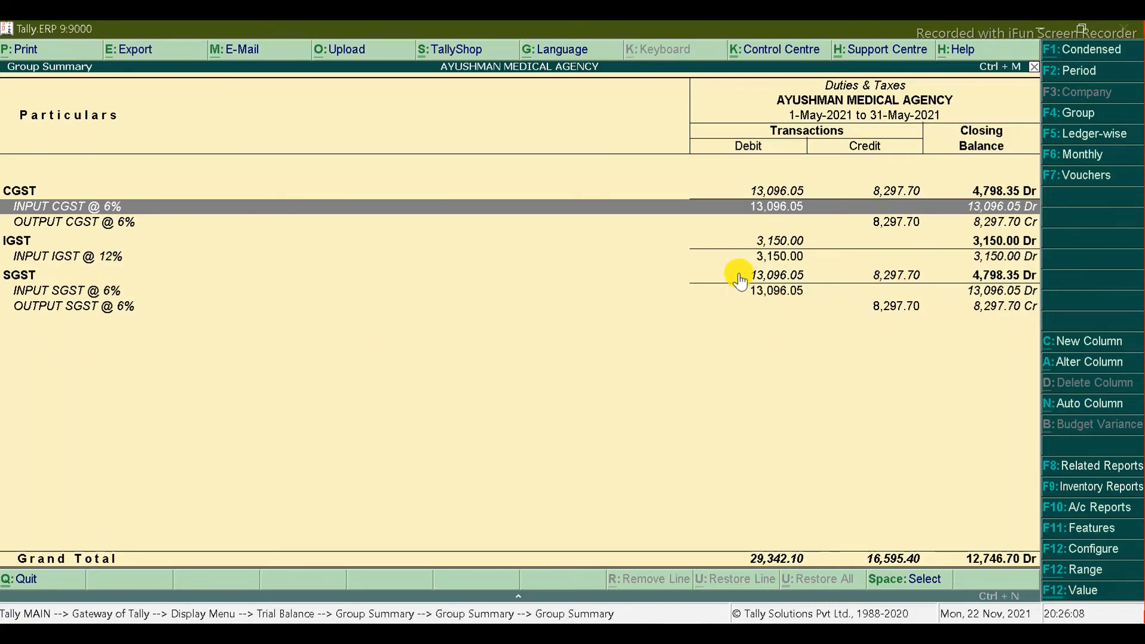
key(alt+Tab)
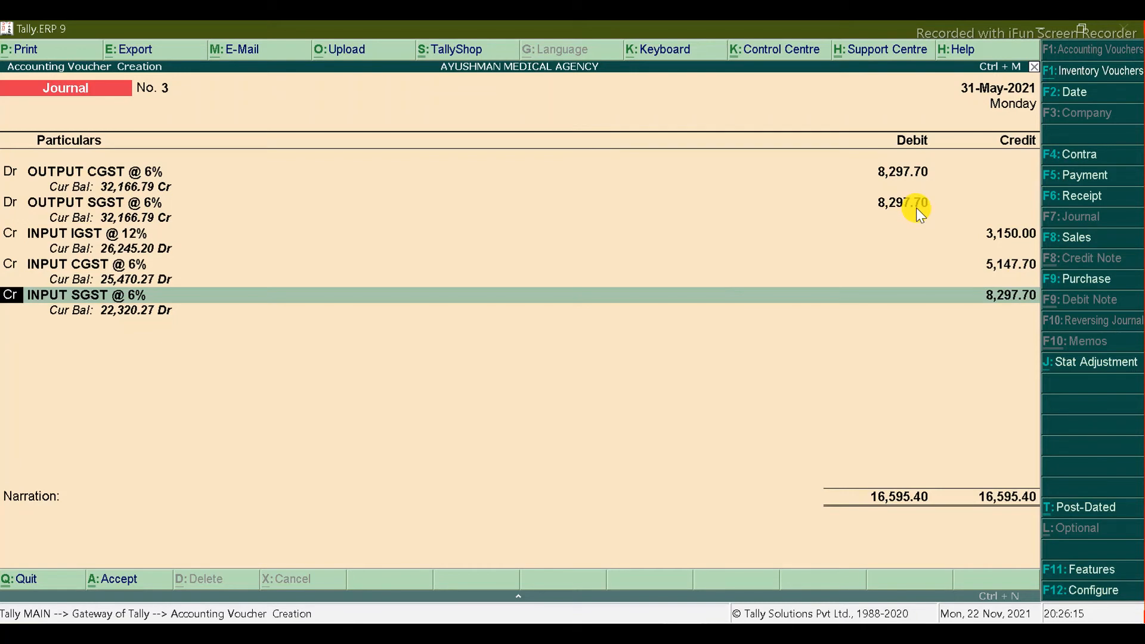
key(Return)
key(Return)
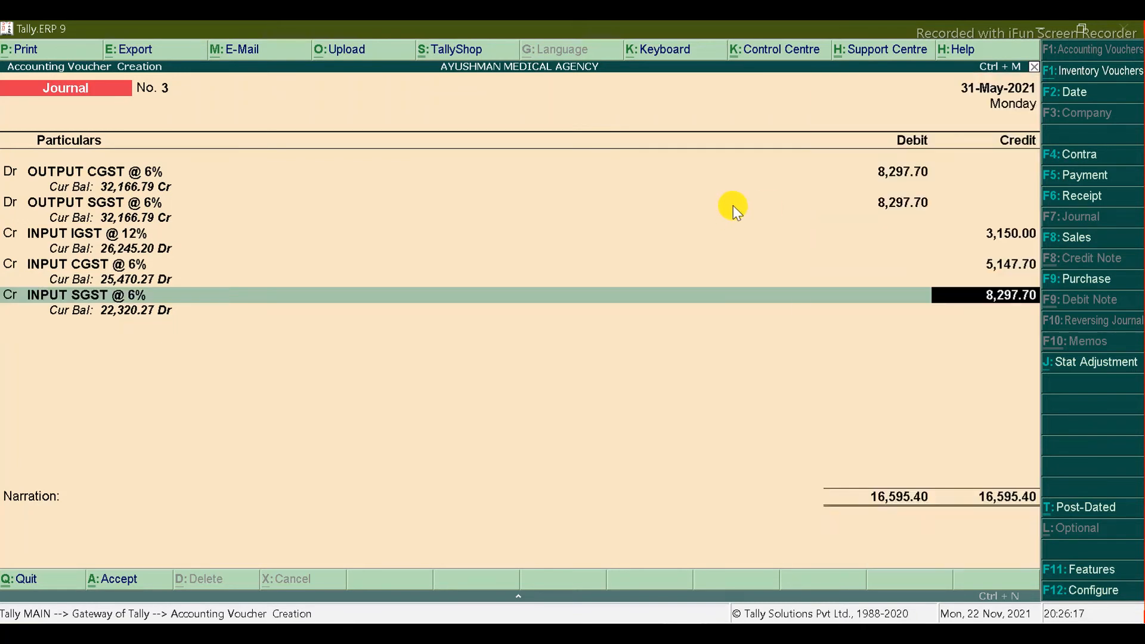
key(Return)
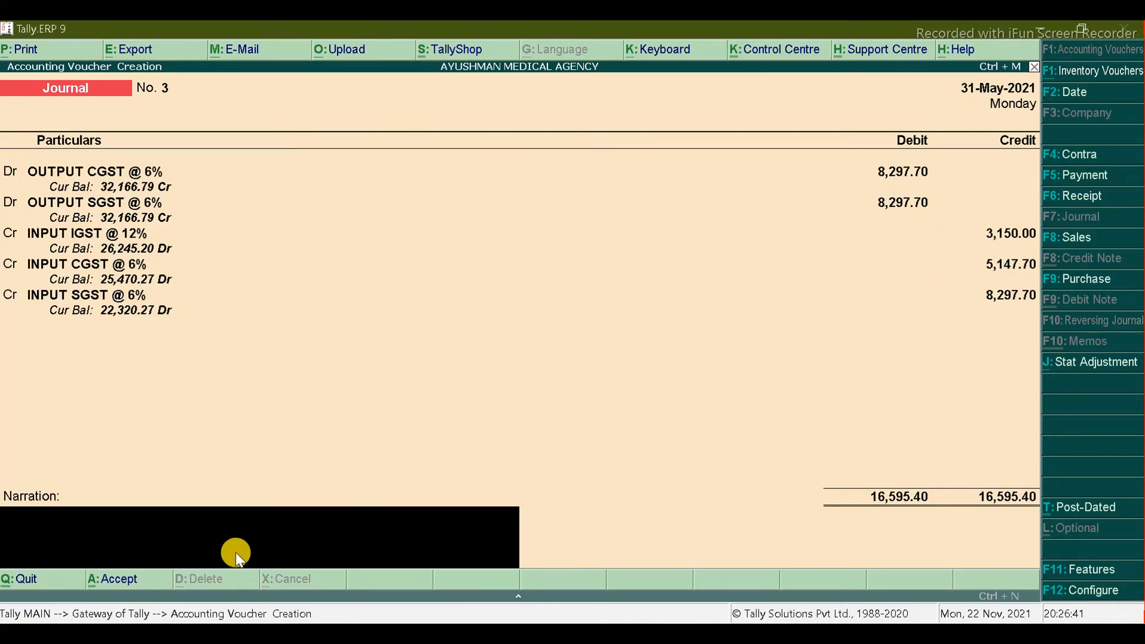
text(gst auto adjustment entr)
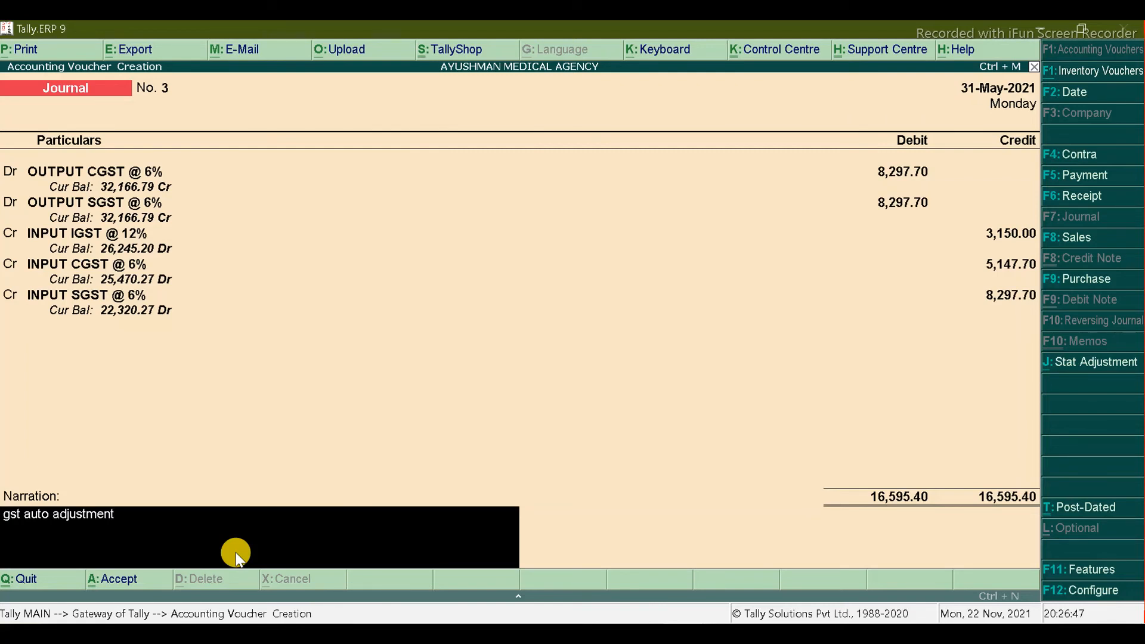
text(y on the gst)
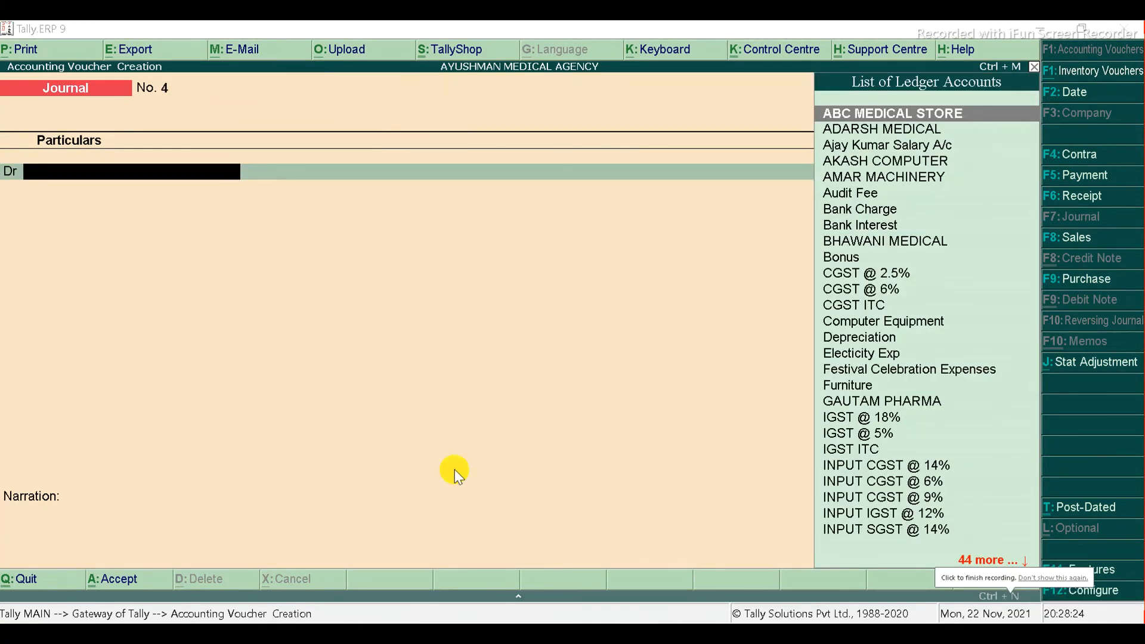
Step: Open the May summary of Duties & Taxes and examine the CGST, IGST and SGST closing balances left after the set-off
mouse_move(702, 595)
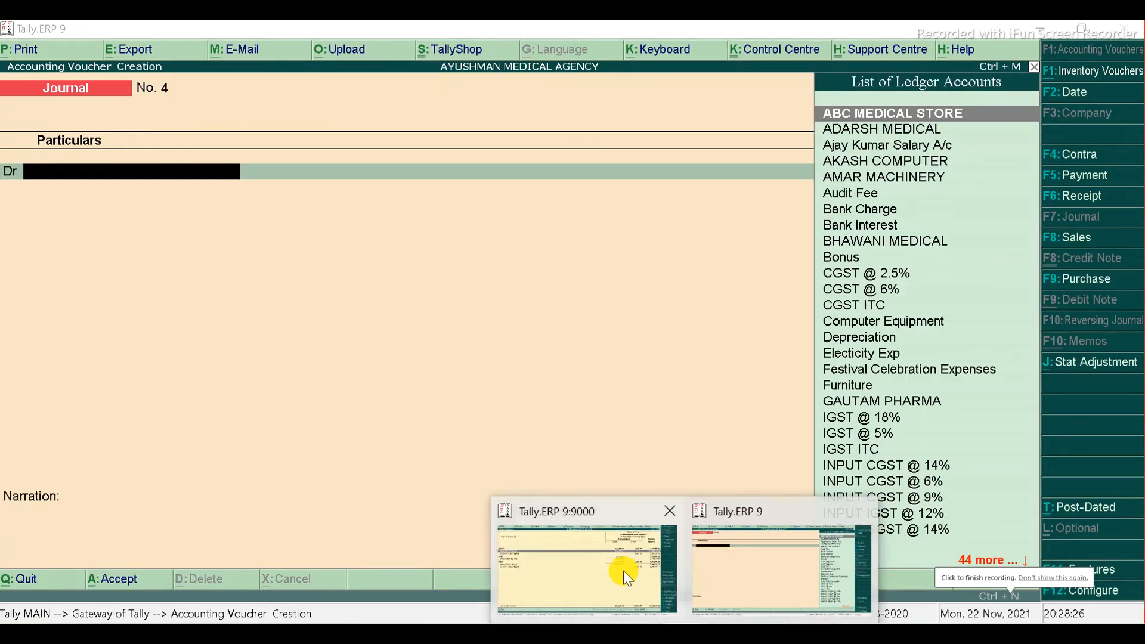
click(623, 571)
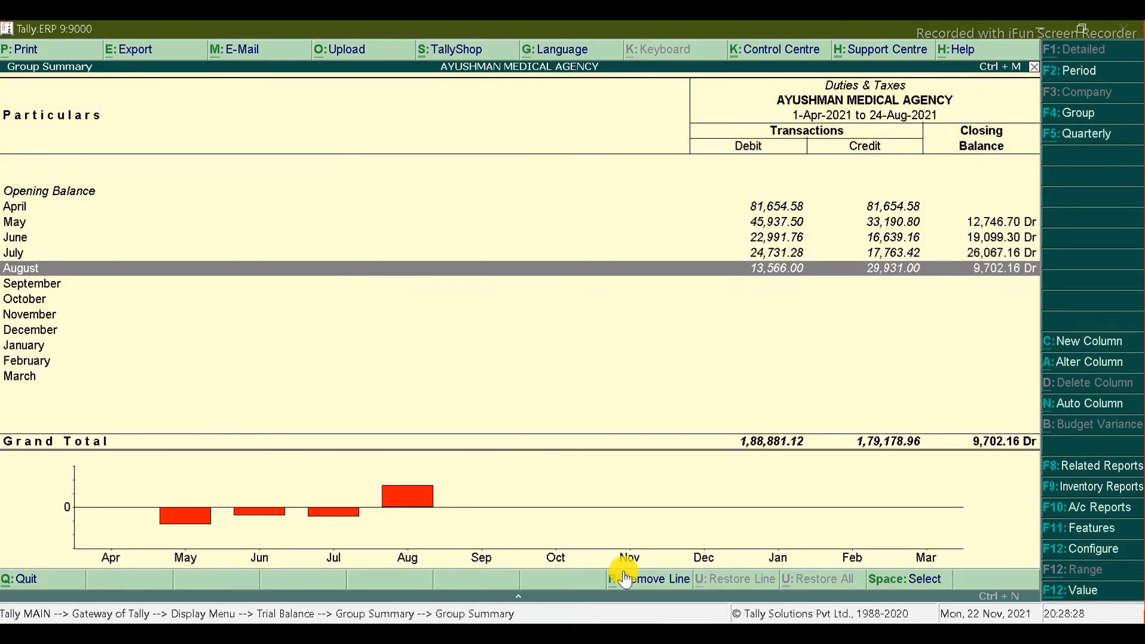
key(Up)
key(Up)
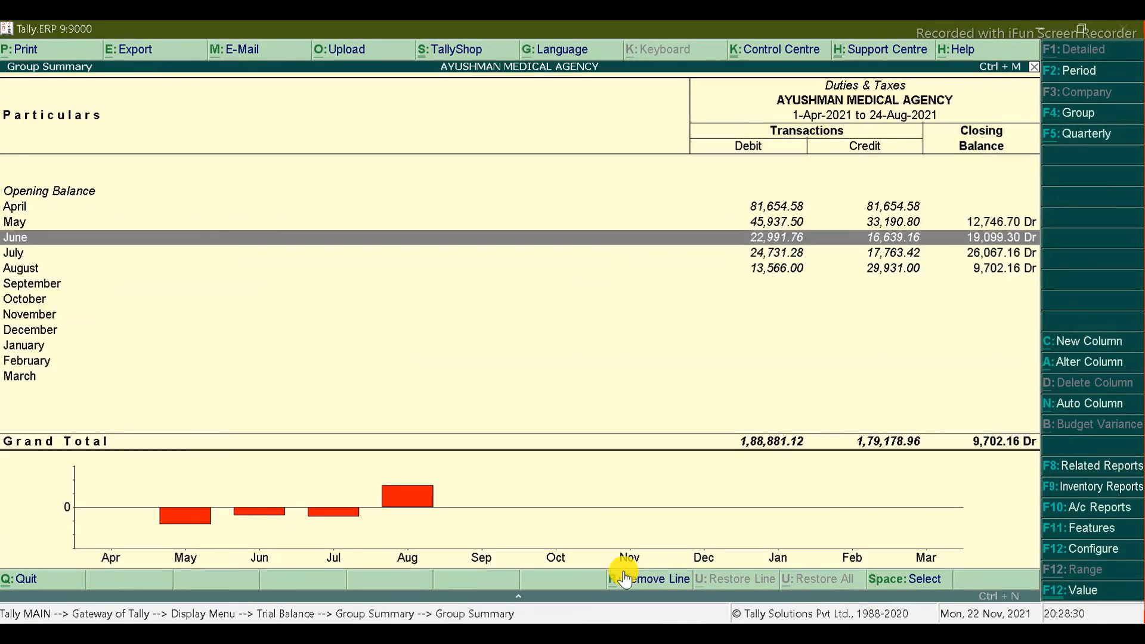
key(Up)
key(Return)
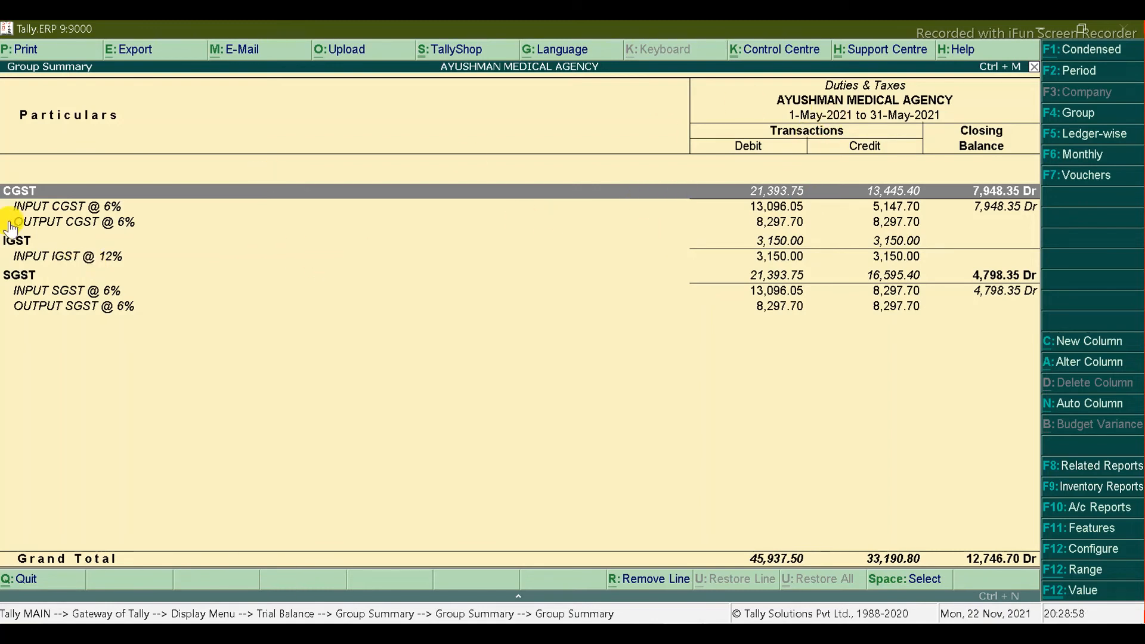
click(1017, 201)
key(Down)
key(Down)
key(Down)
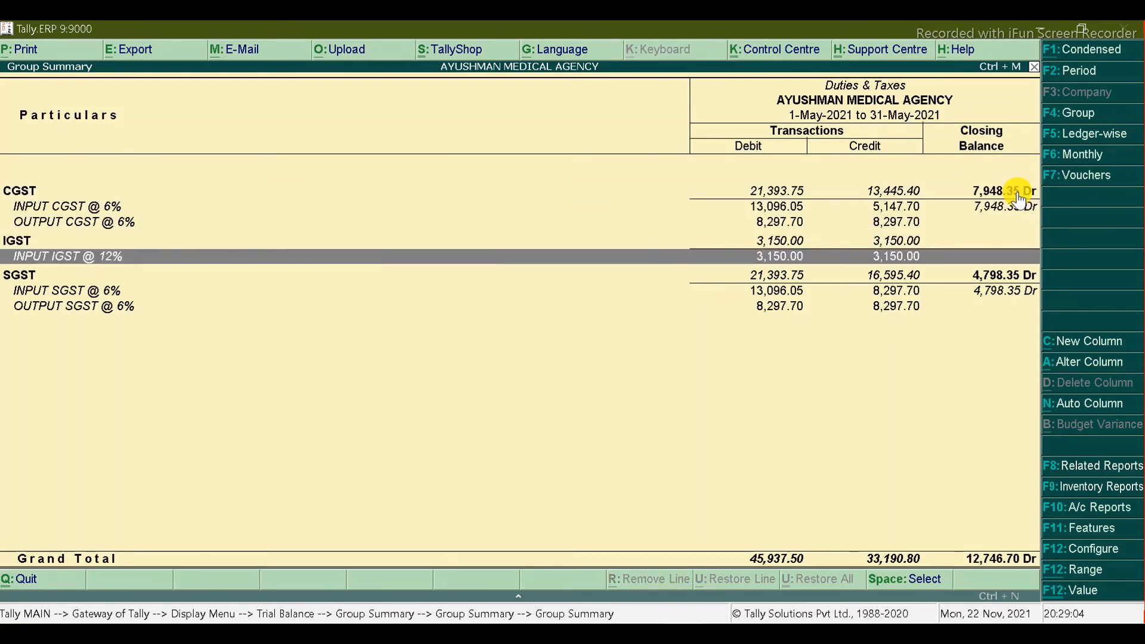
key(Down)
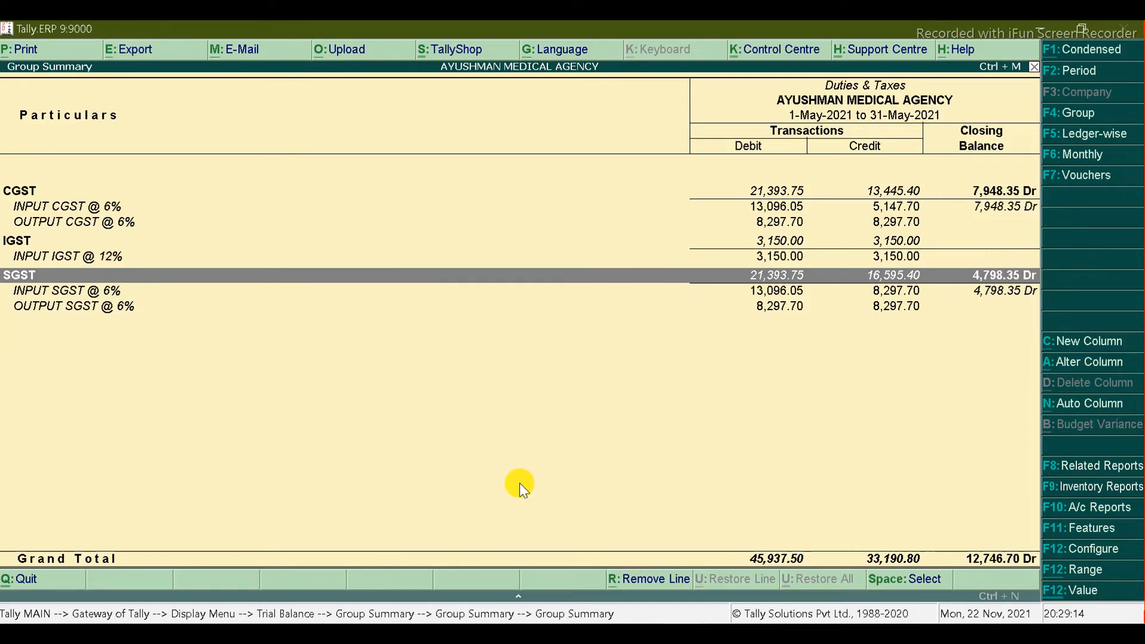
click(21, 243)
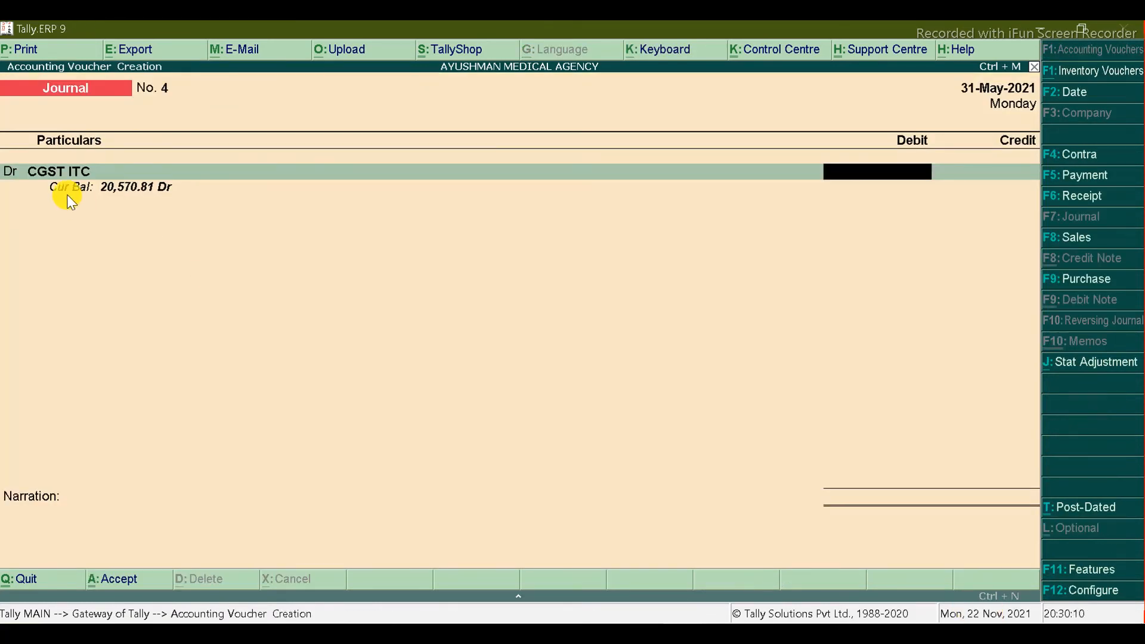
Step: Debit CGST ITC in the new 31-May-2021 journal with the leftover May CGST balance, 7,948.35
key(alt+Tab)
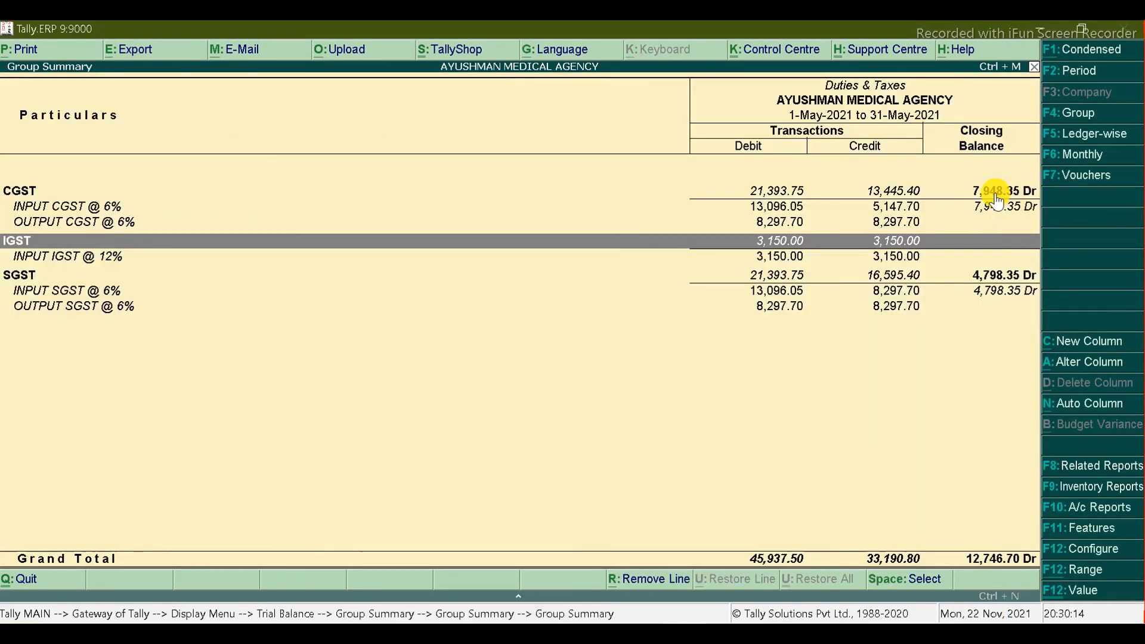
key(alt+Tab)
text(7,948.)
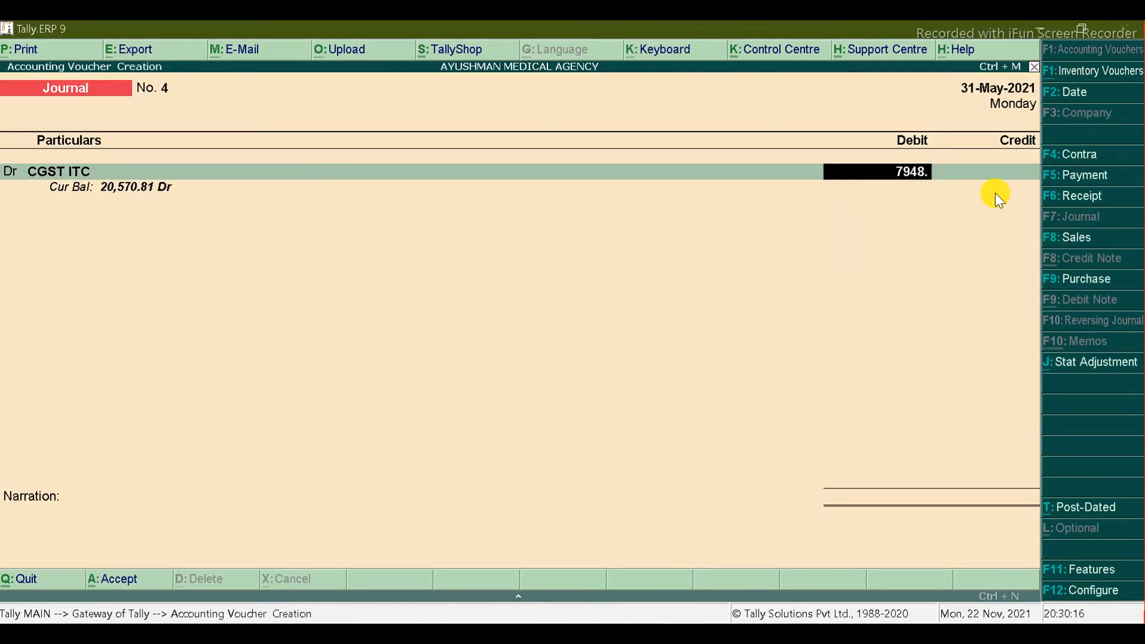
key(alt+Tab)
key(alt+Tab)
text(35)
key(Return)
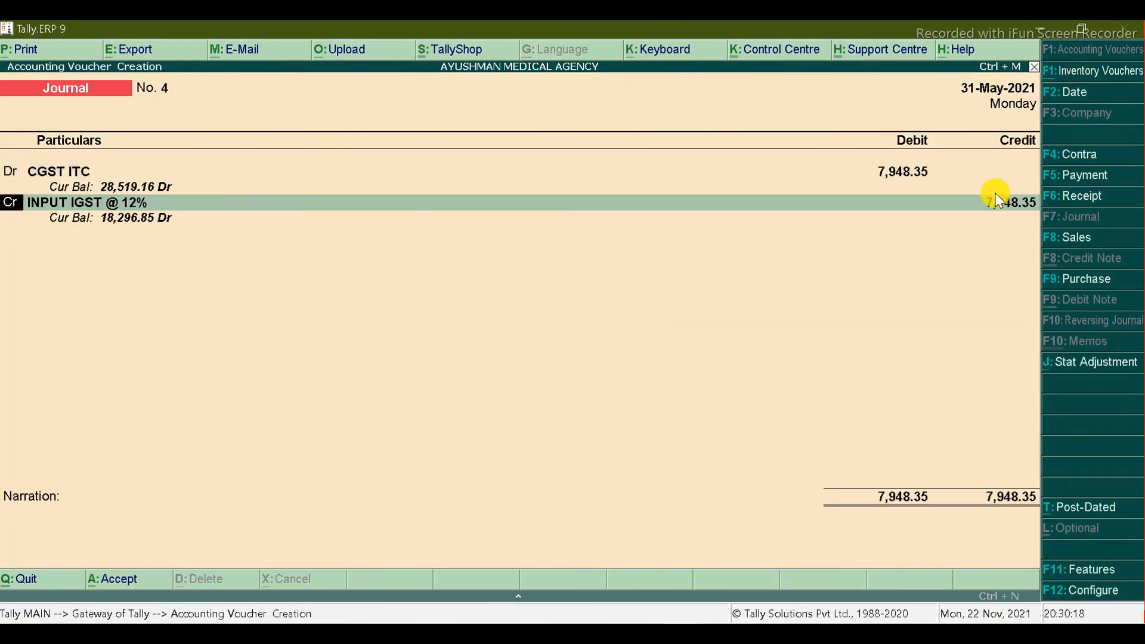
Step: Change the second journal line to a debit and choose SGST ITC as its ledger
text(d)
key(Return)
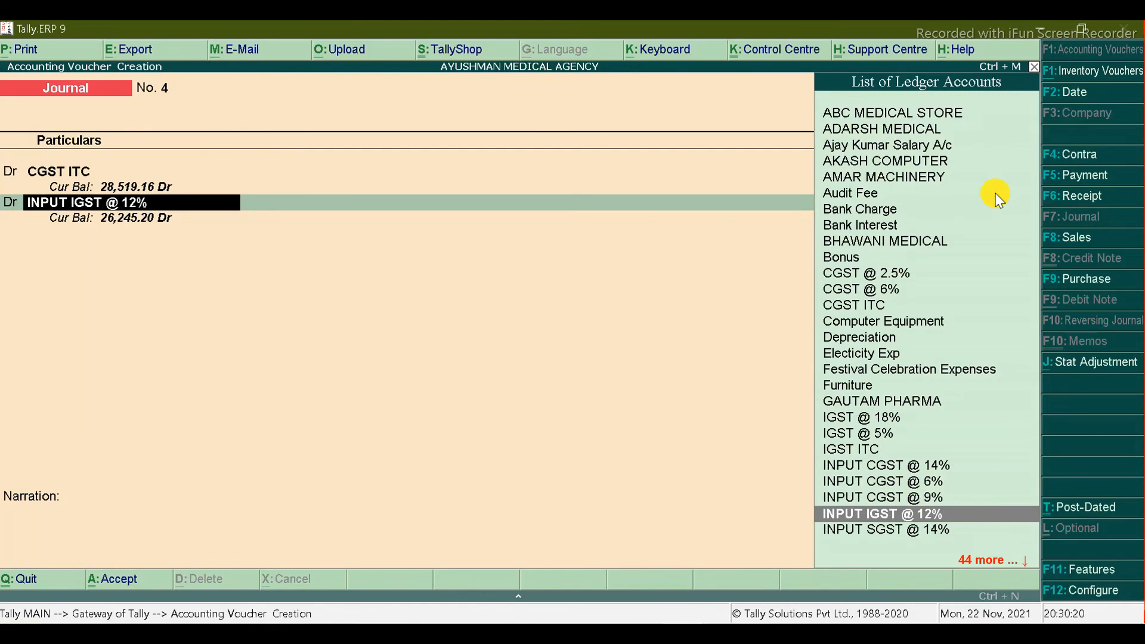
text(Sgst)
key(Down)
key(Down)
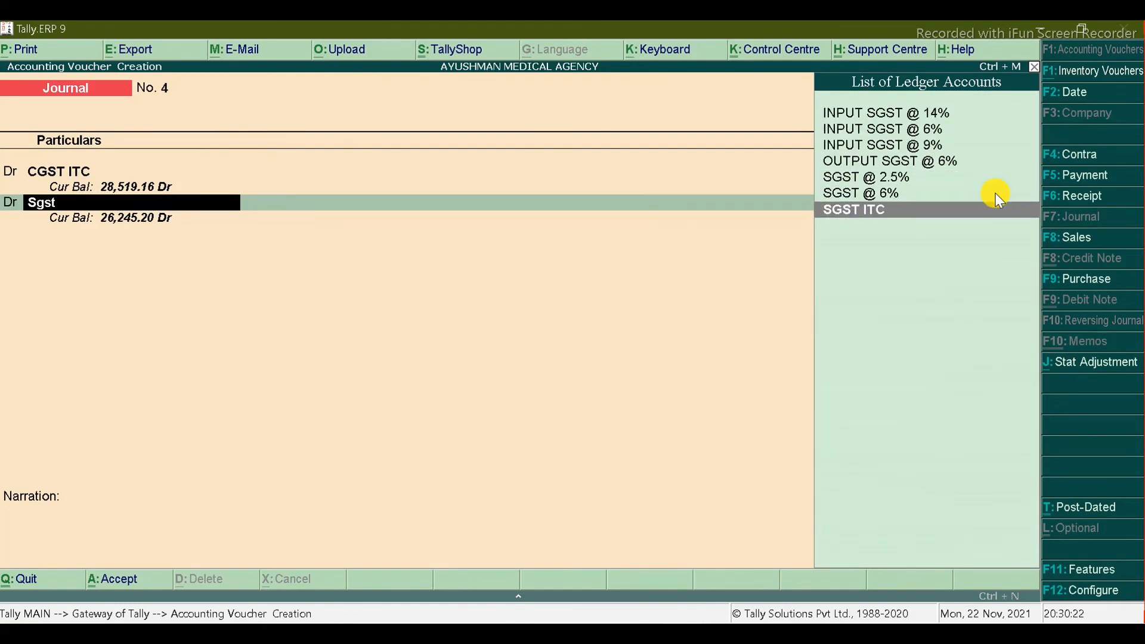
key(Return)
Step: Set the SGST ITC debit to the leftover May SGST balance, 4,798.35
key(alt+Tab)
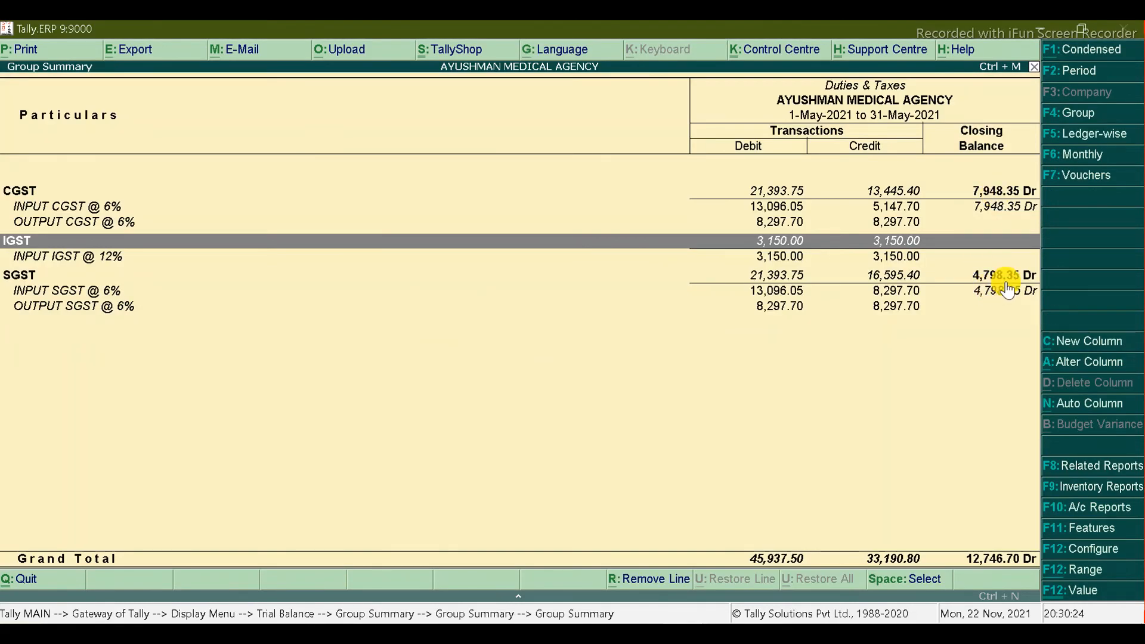
key(alt+Tab)
text(47)
key(alt+Tab)
key(alt+Tab)
text(98.35)
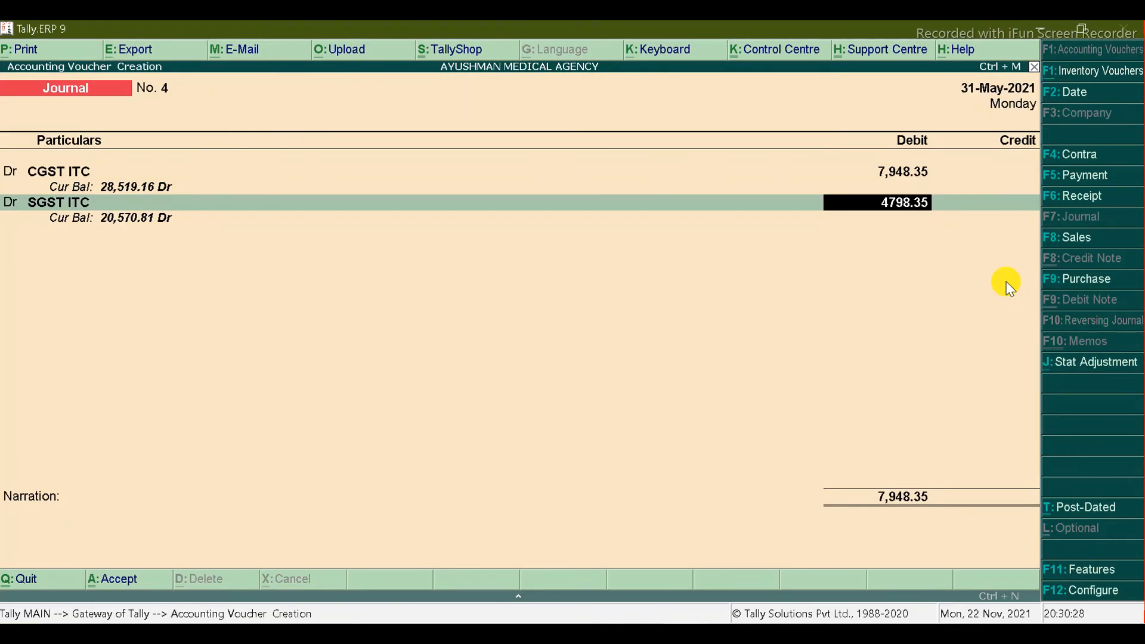
key(Return)
Step: Confirm the SGST ITC debit and choose INPUT CGST @ 6% as the credit ledger on the third journal line
key(alt+Tab)
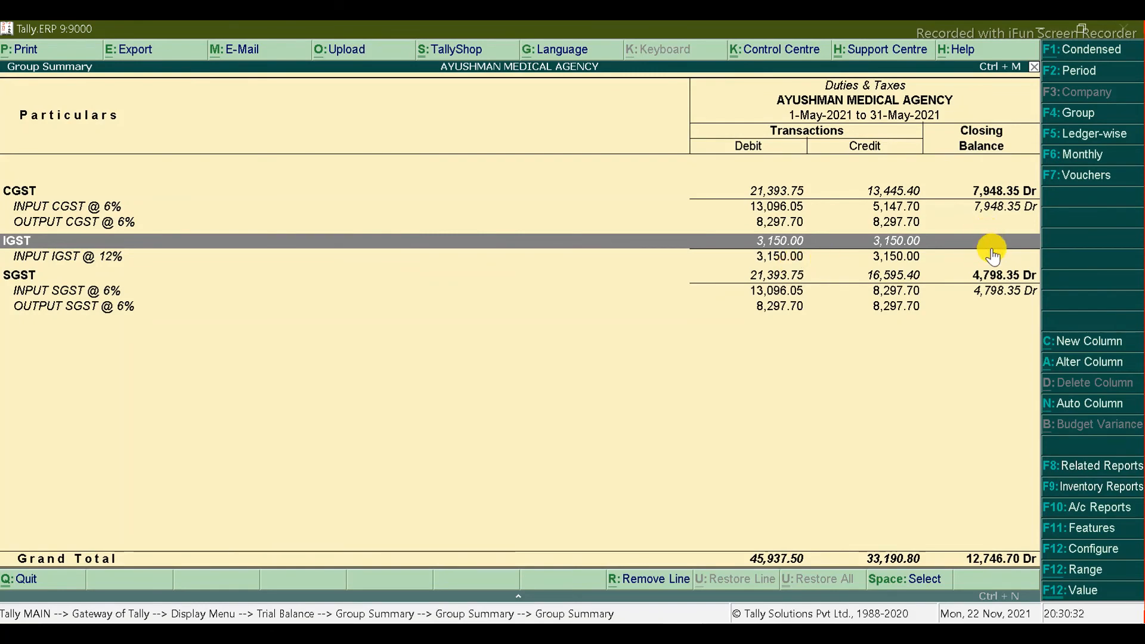
key(alt+Tab)
key(Return)
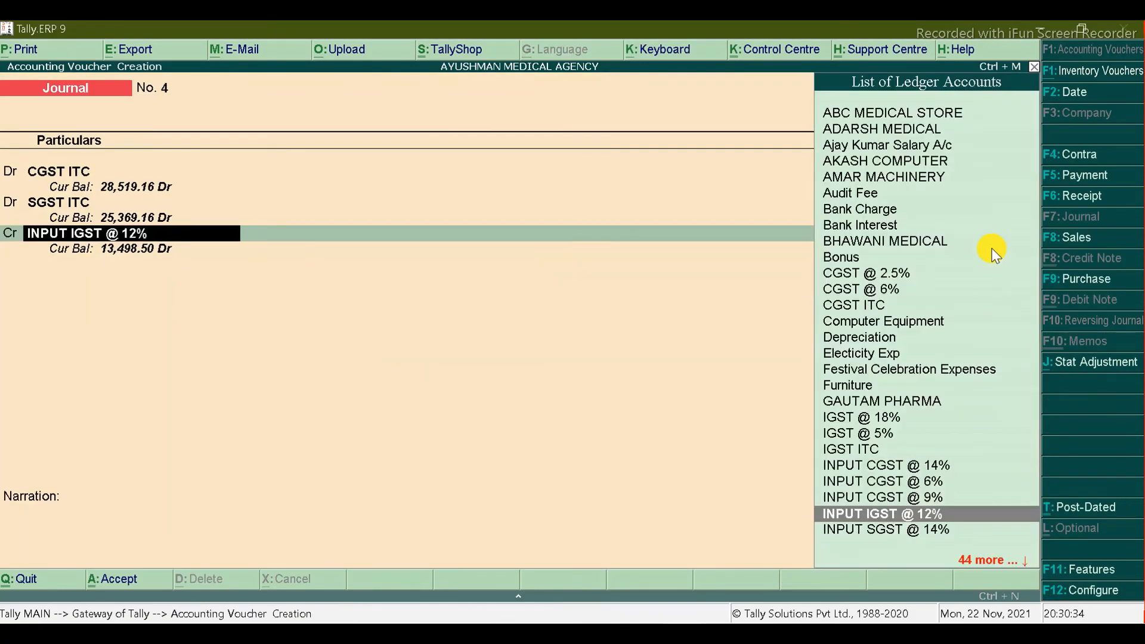
key(alt+Tab)
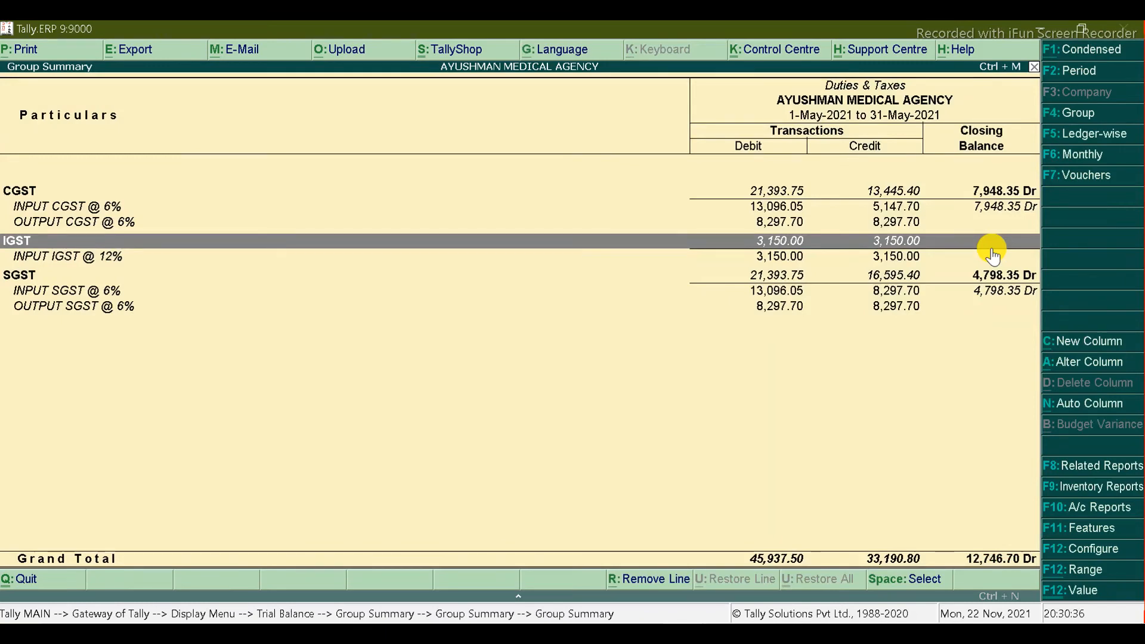
key(Up)
key(Up)
key(alt+Tab)
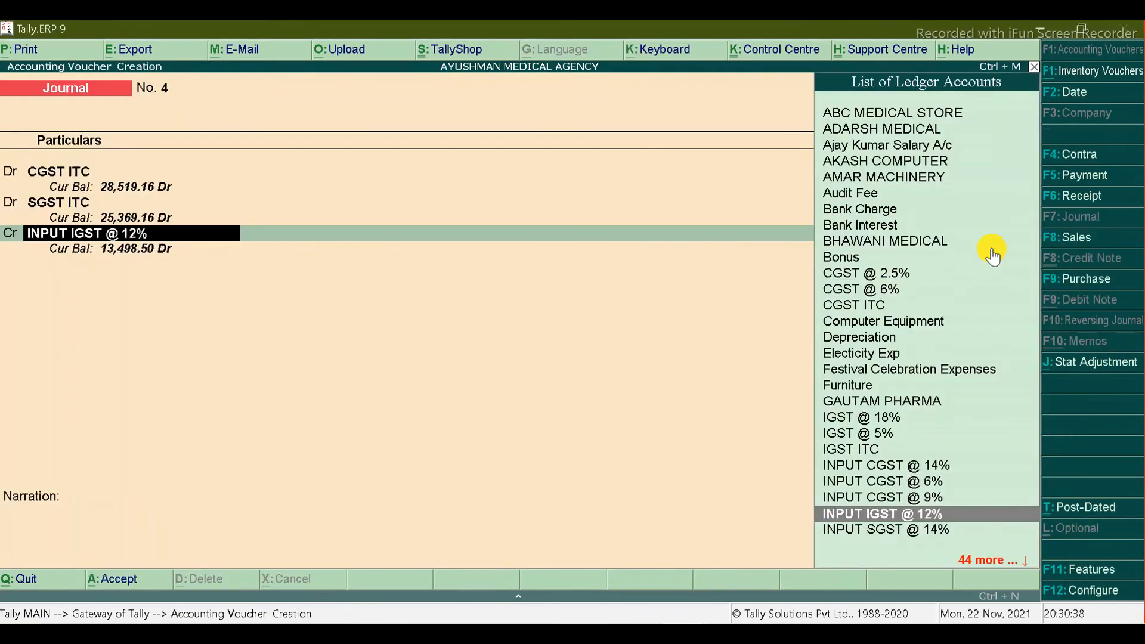
text(inp)
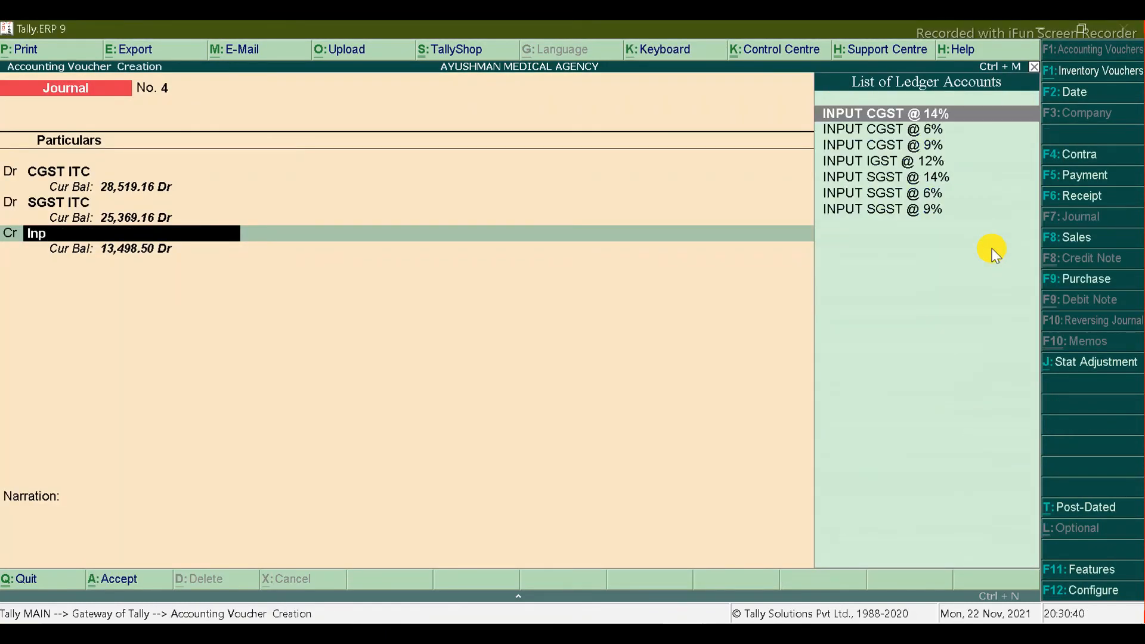
key(Down)
key(Return)
Step: Set the INPUT CGST @ 6% credit to the leftover May CGST balance, 7,948.35
key(alt+Tab)
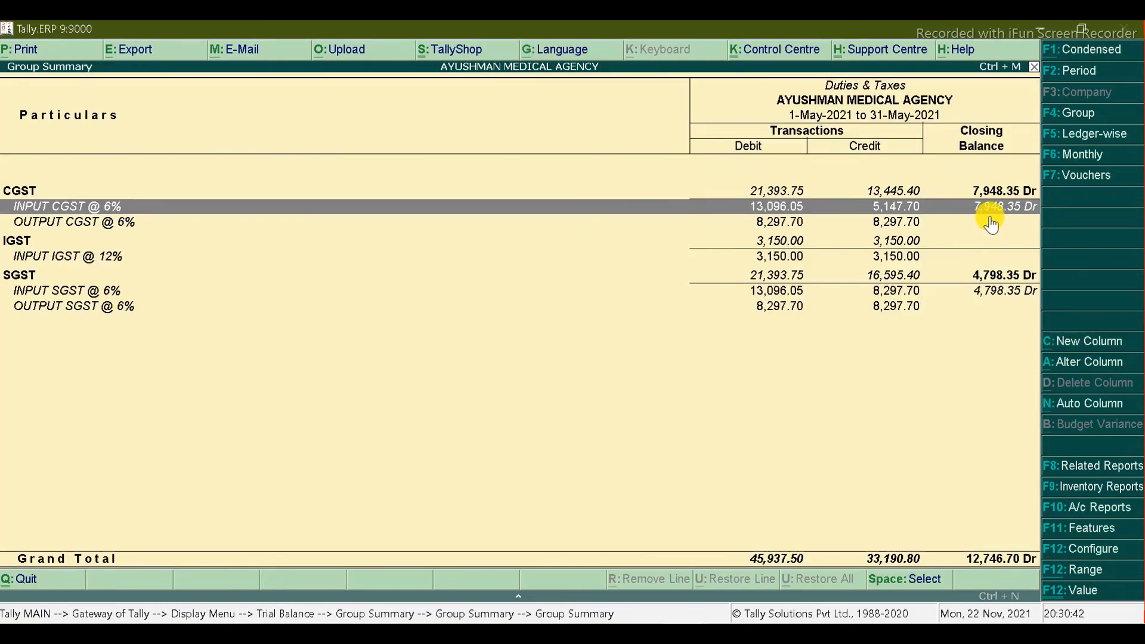
key(alt+Tab)
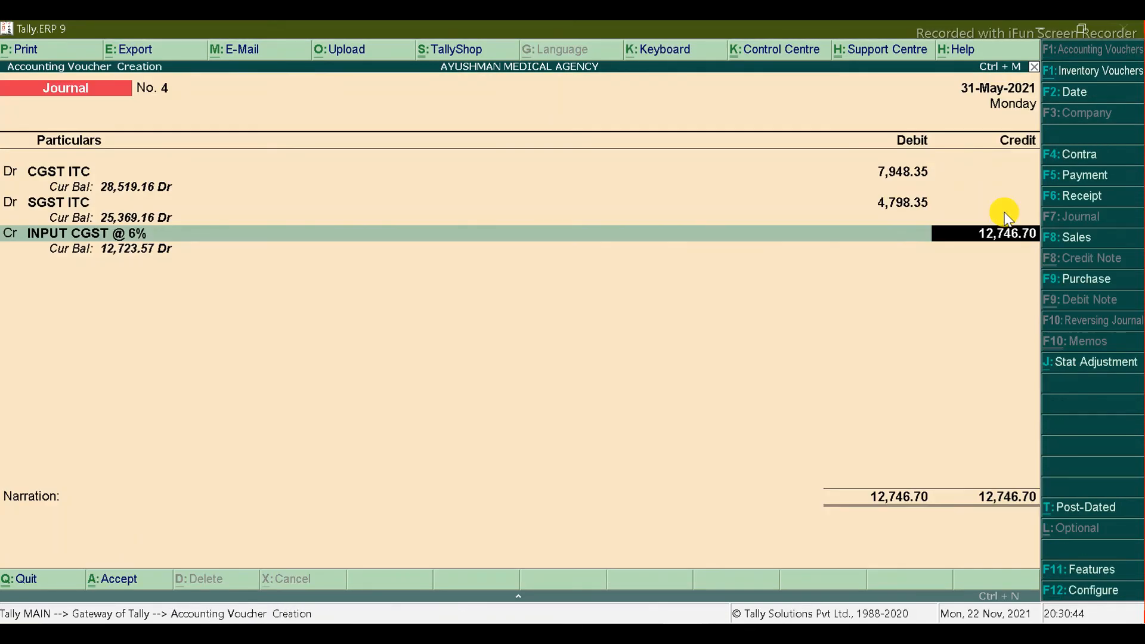
text(7,948.35)
key(alt+Tab)
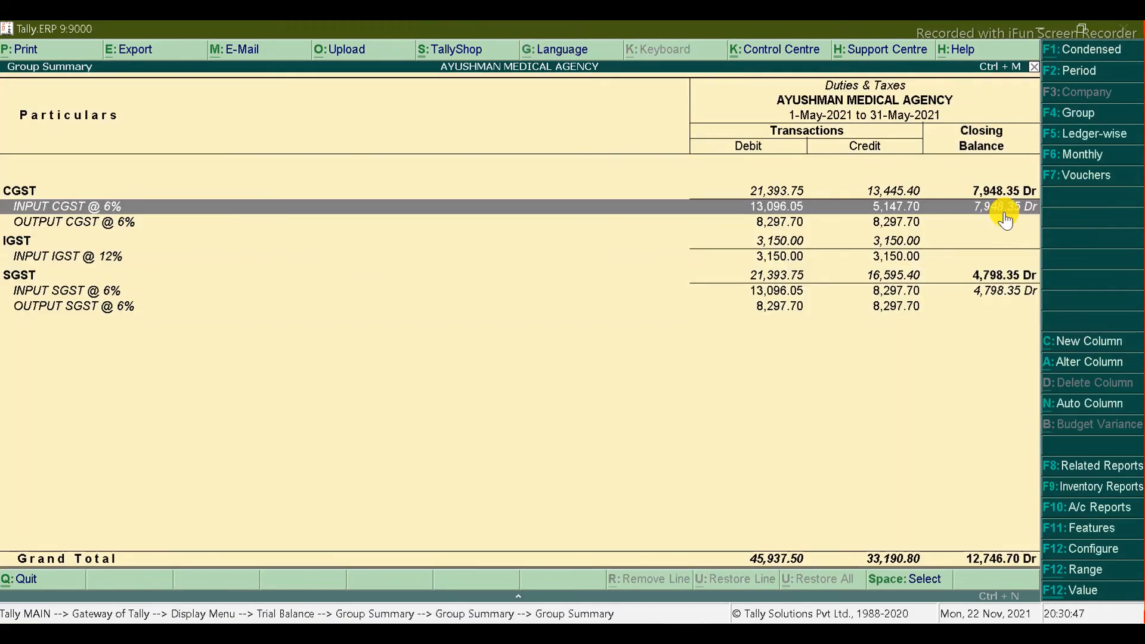
key(alt+Tab)
key(Return)
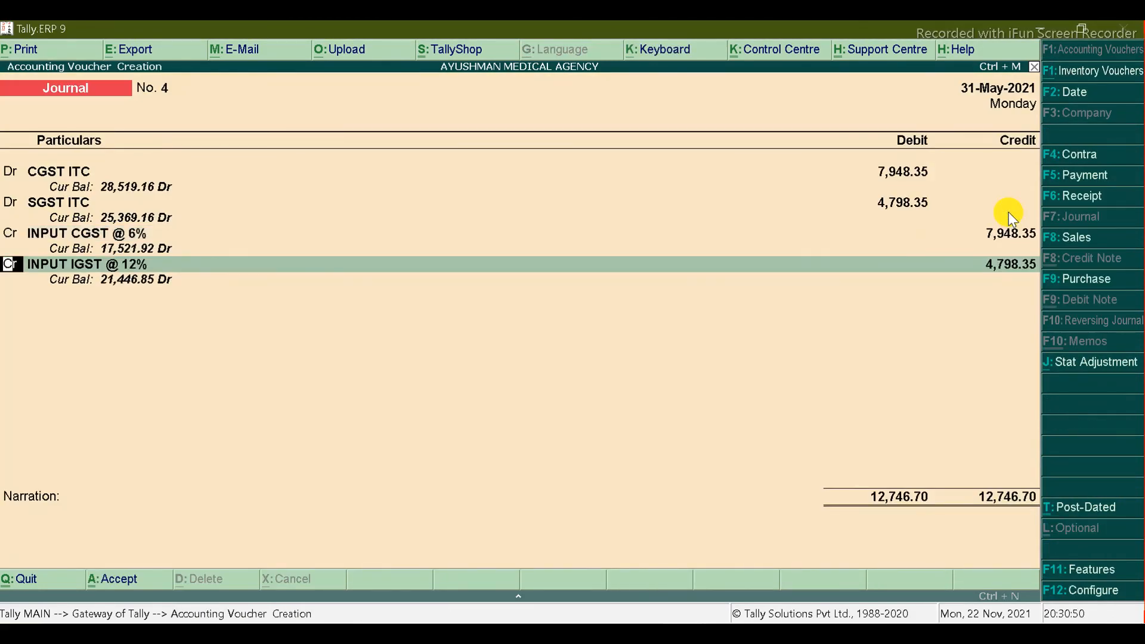
Step: Choose INPUT SGST @ 6% as the fourth line's ledger and credit it with the leftover May SGST balance, 4,798.35
key(Return)
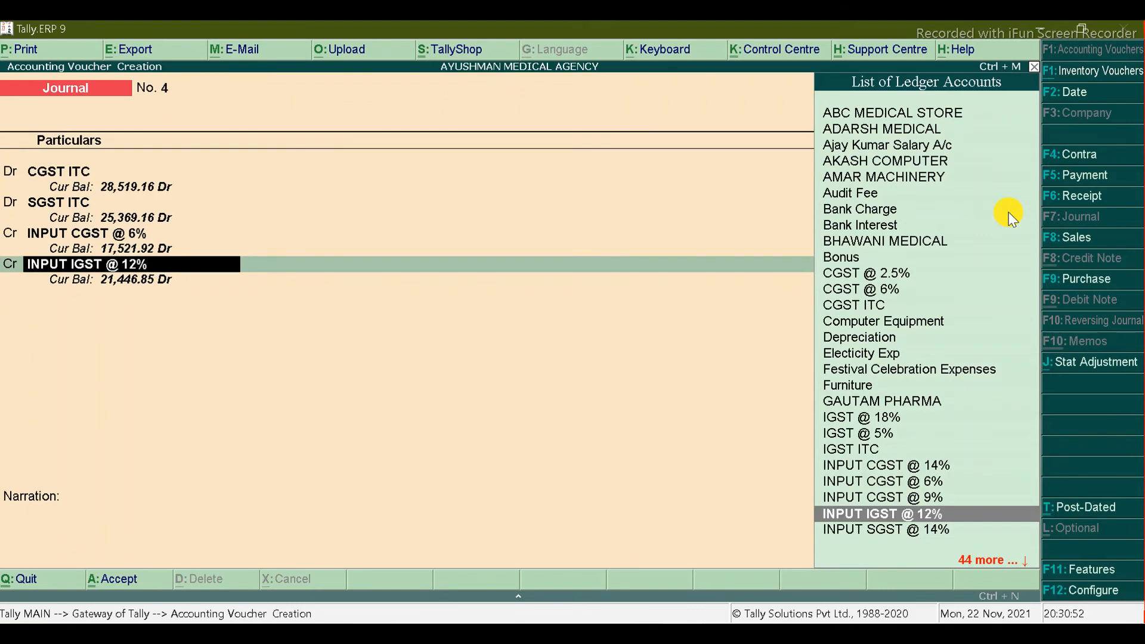
key(alt+Tab)
key(Down)
key(Down)
key(Down)
key(Down)
key(Down)
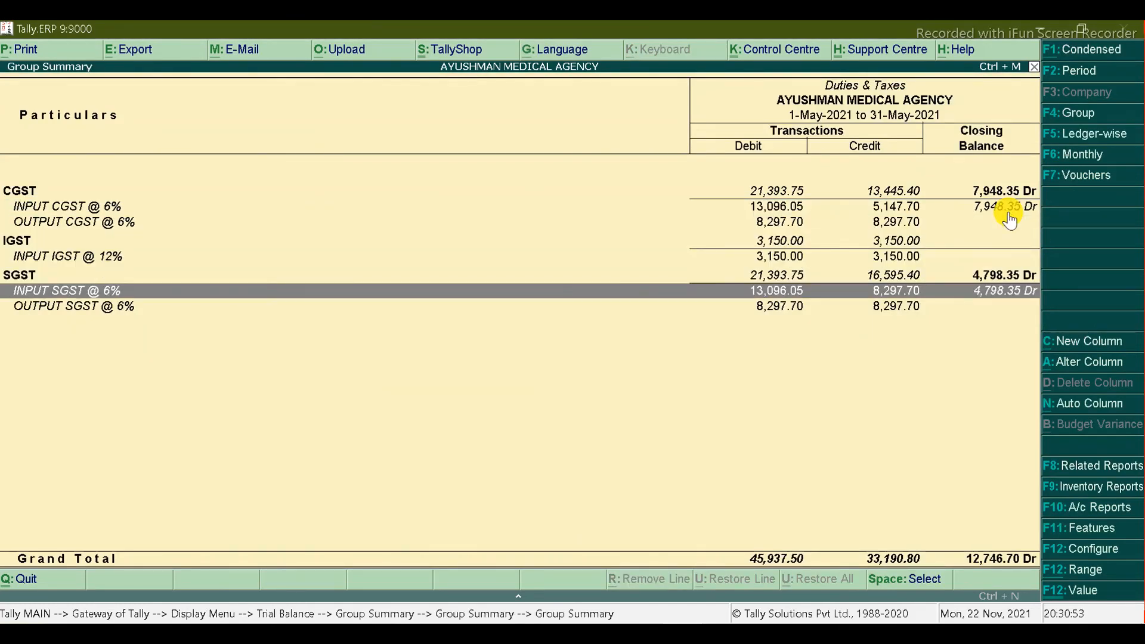
key(alt+Tab)
text(Inpu)
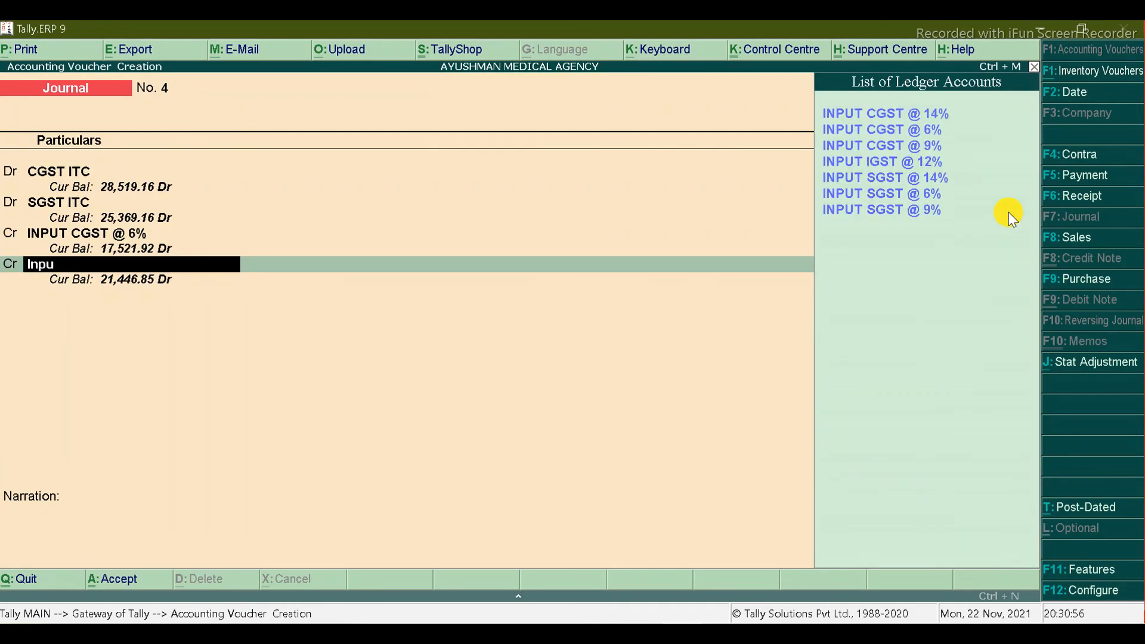
key(Up)
key(Return)
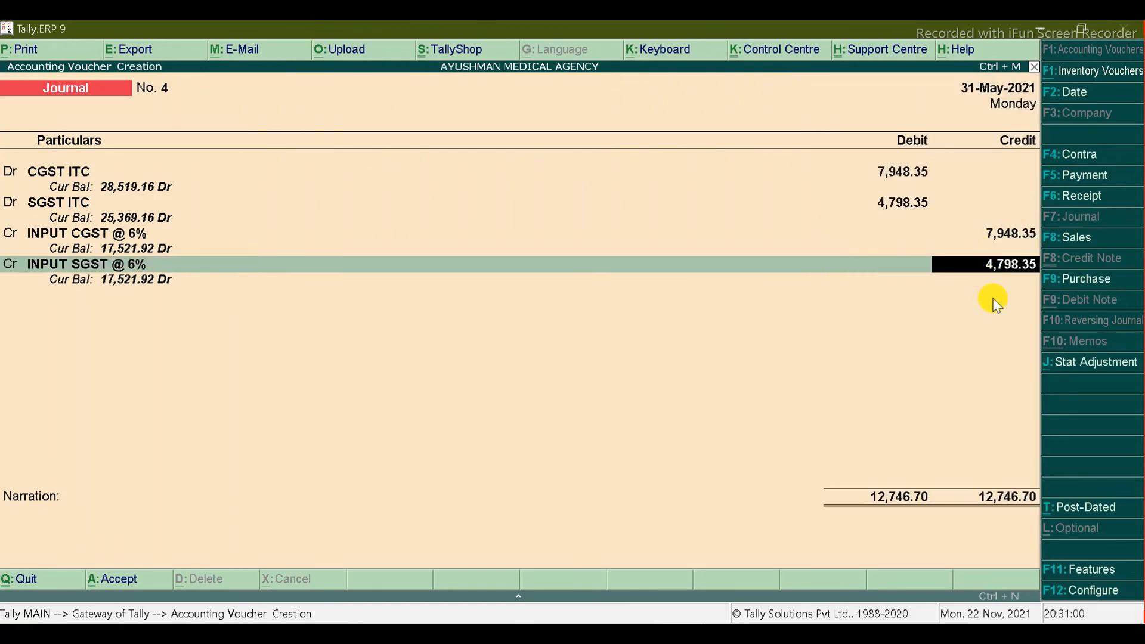
Step: Accept the 31-May-2021 ITC transfer journal without a narration
key(Return)
key(Return)
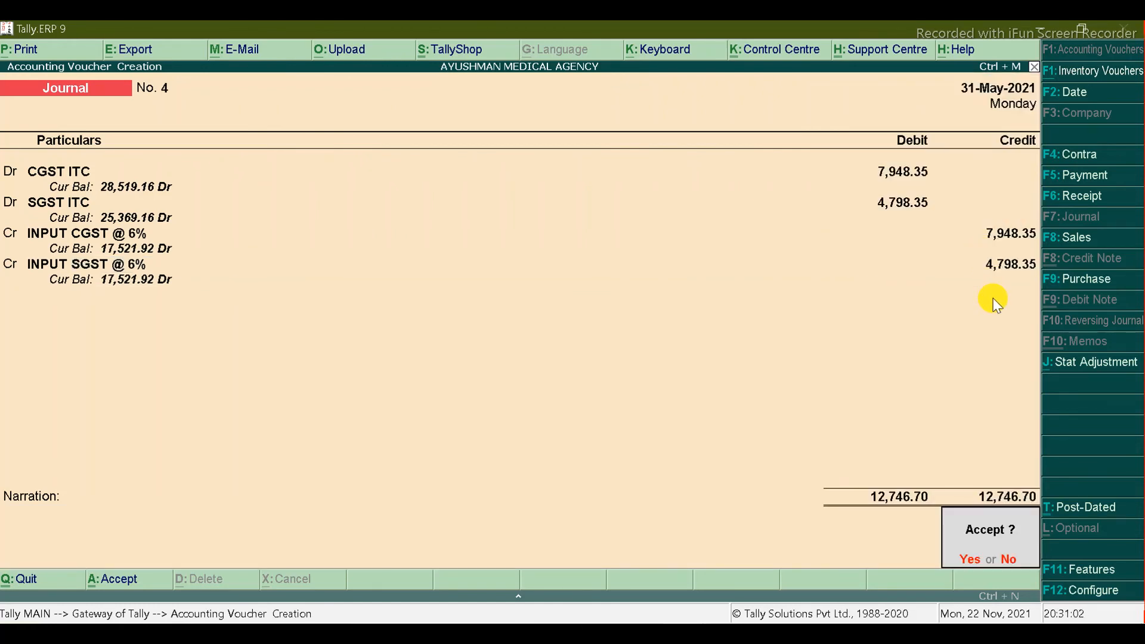
click(992, 298)
key(Return)
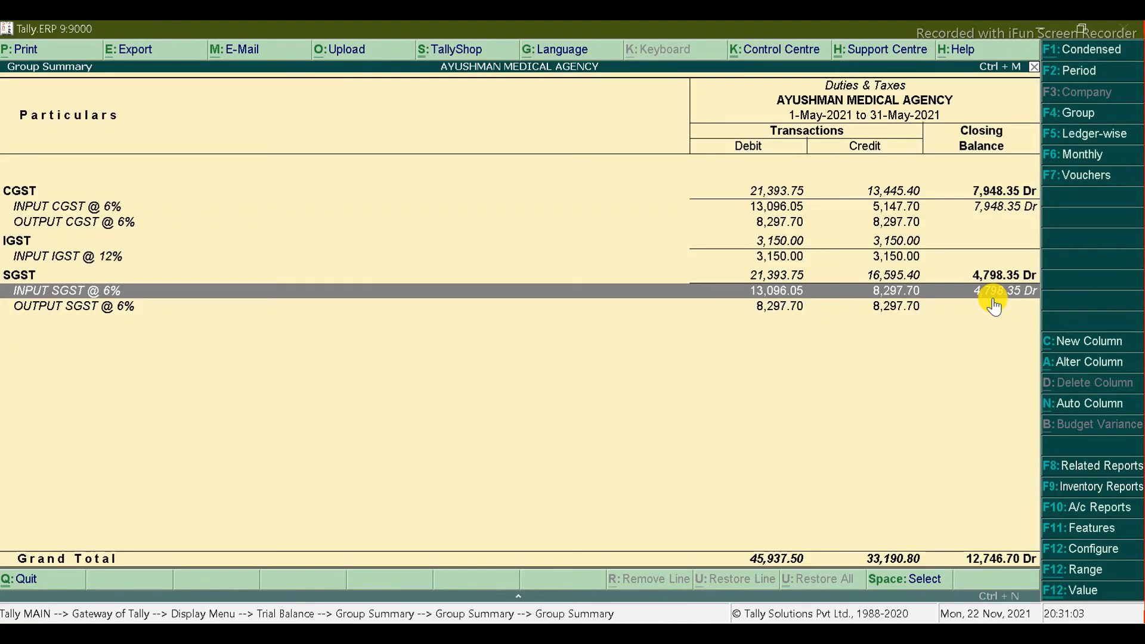
Step: Reopen the May summary of Duties & Taxes in detail and check the CGST, IGST and SGST closing balances
key(Return)
key(Up)
key(Up)
key(Up)
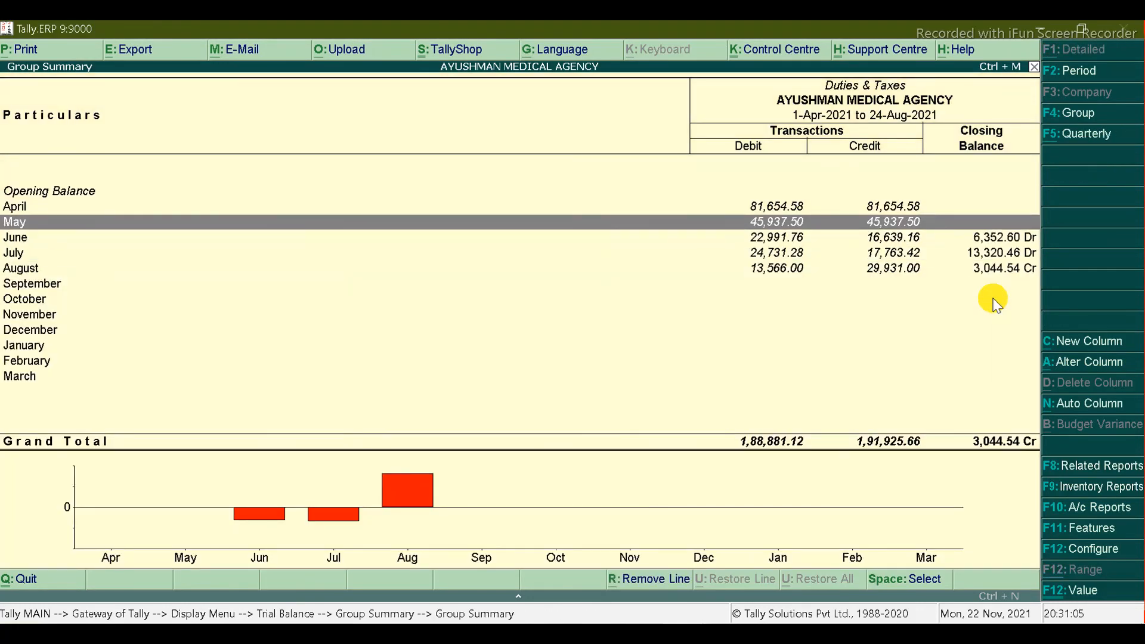
key(Return)
key(alt+F1)
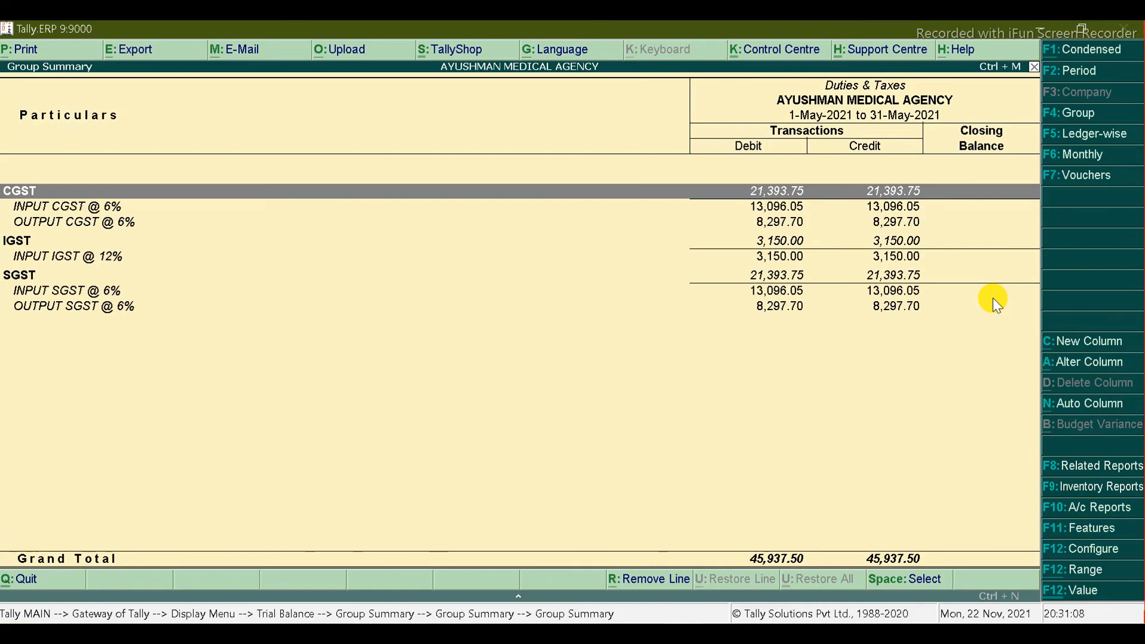
key(Escape)
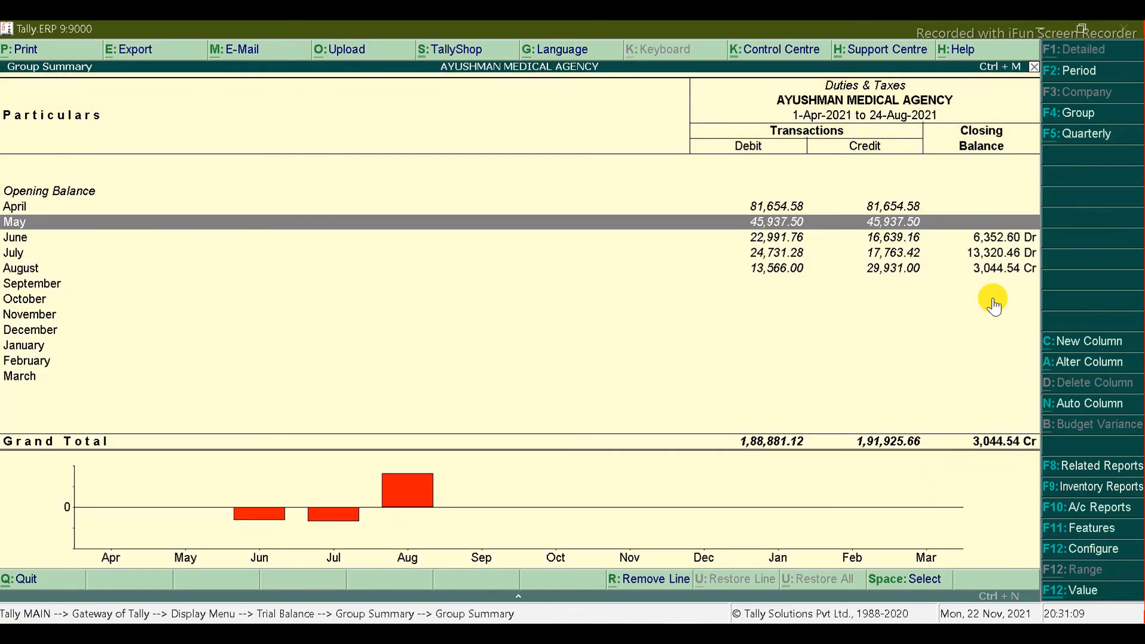
Step: Open the INPUT TAX CREDIT group under Current Liabilities and show it month by month
key(Up)
key(Down)
key(Escape)
key(Down)
key(Down)
key(Down)
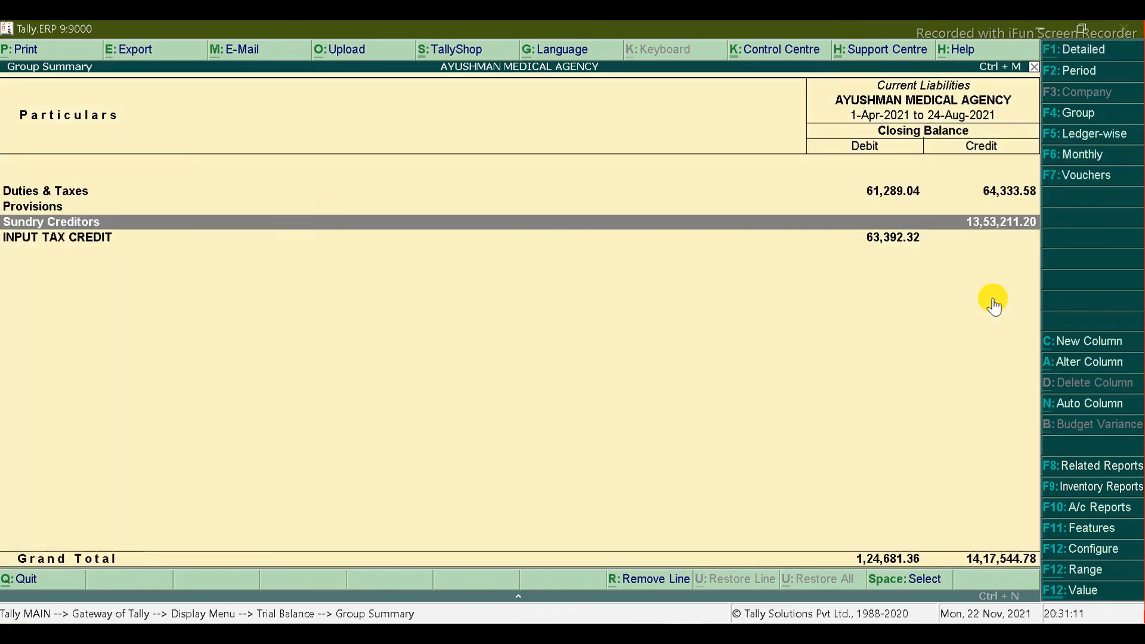
key(Return)
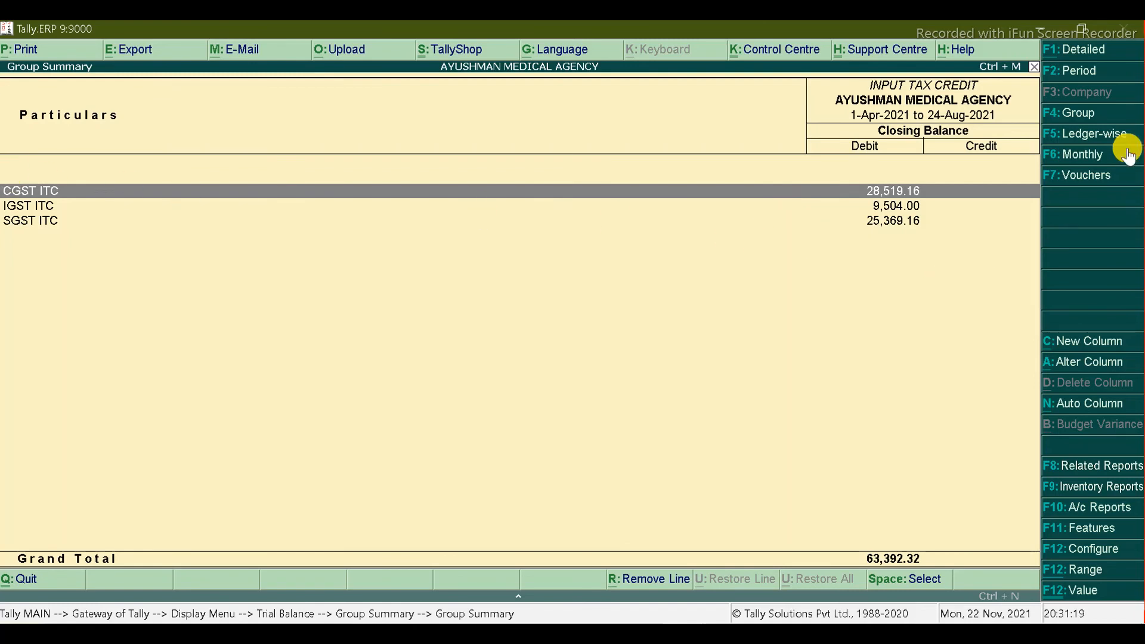
click(1096, 156)
Step: Examine the debits and closing balances of the CGST, IGST and SGST ITC ledgers for April and May
key(Up)
key(Up)
key(Up)
key(Up)
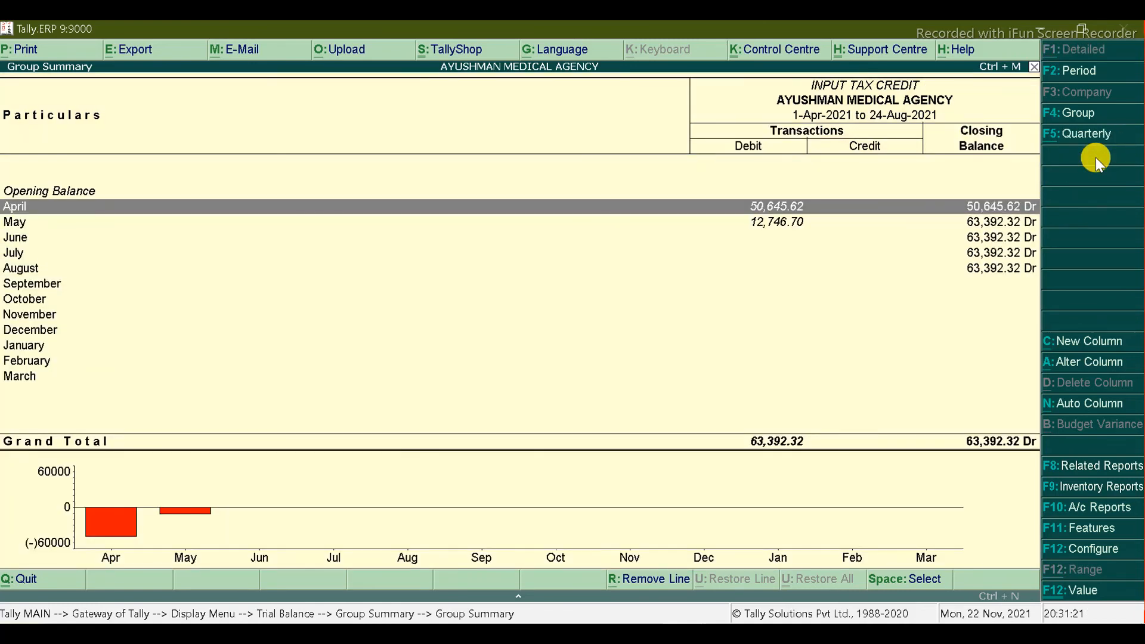
key(Return)
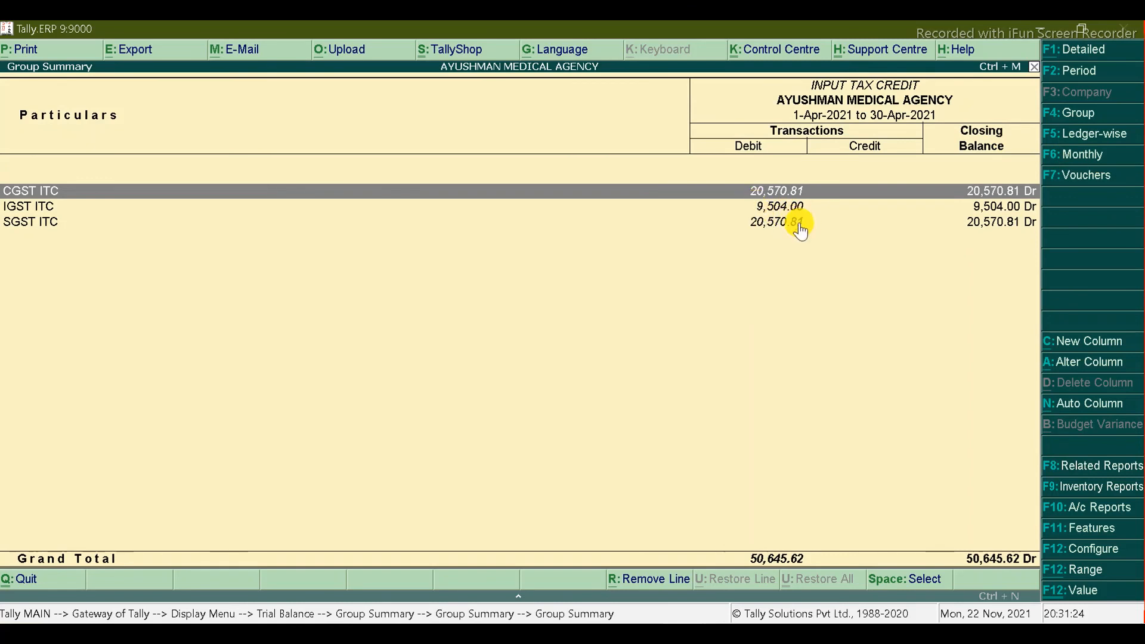
key(Escape)
click(790, 227)
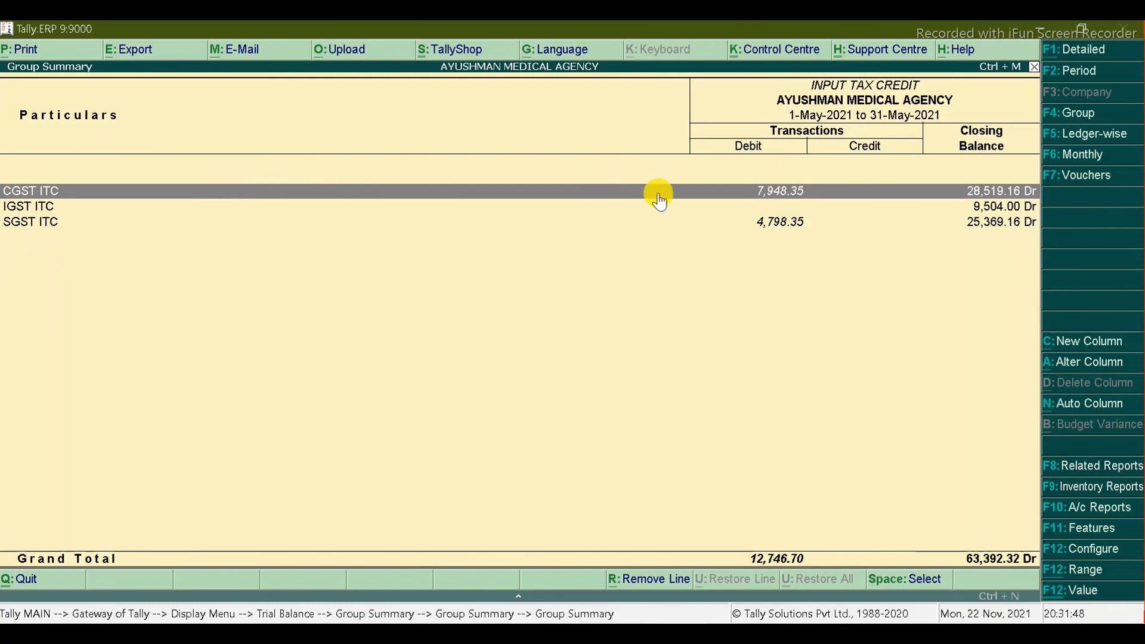
key(Down)
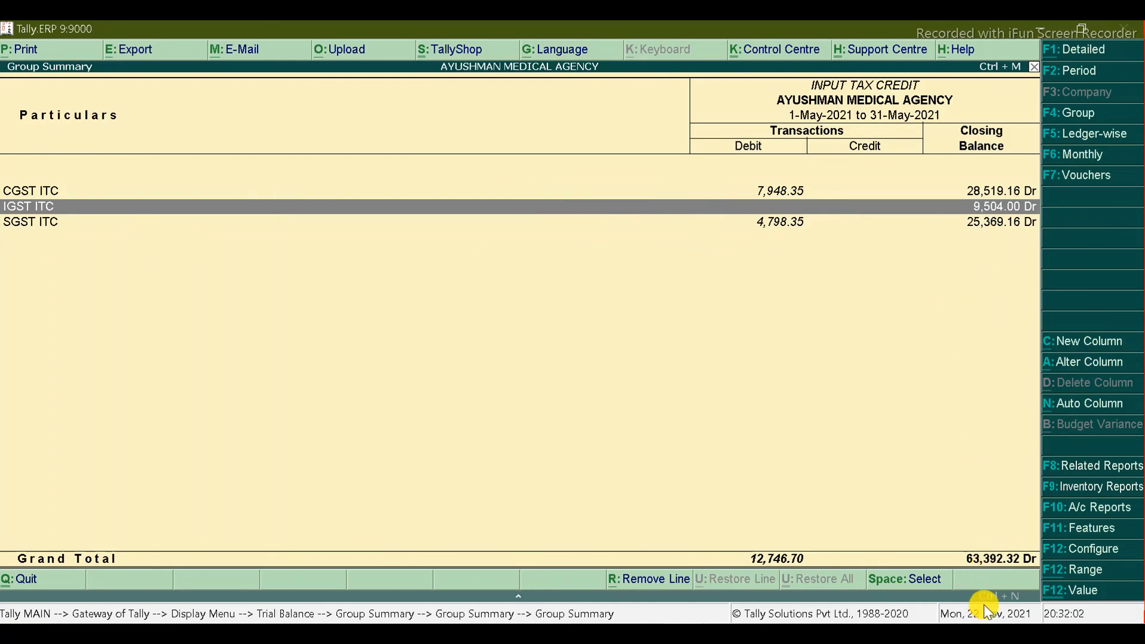
Step: Compare the April and May INPUT TAX CREDIT summaries to trace how each ITC ledger's balance carries forward
key(Escape)
key(Up)
key(Return)
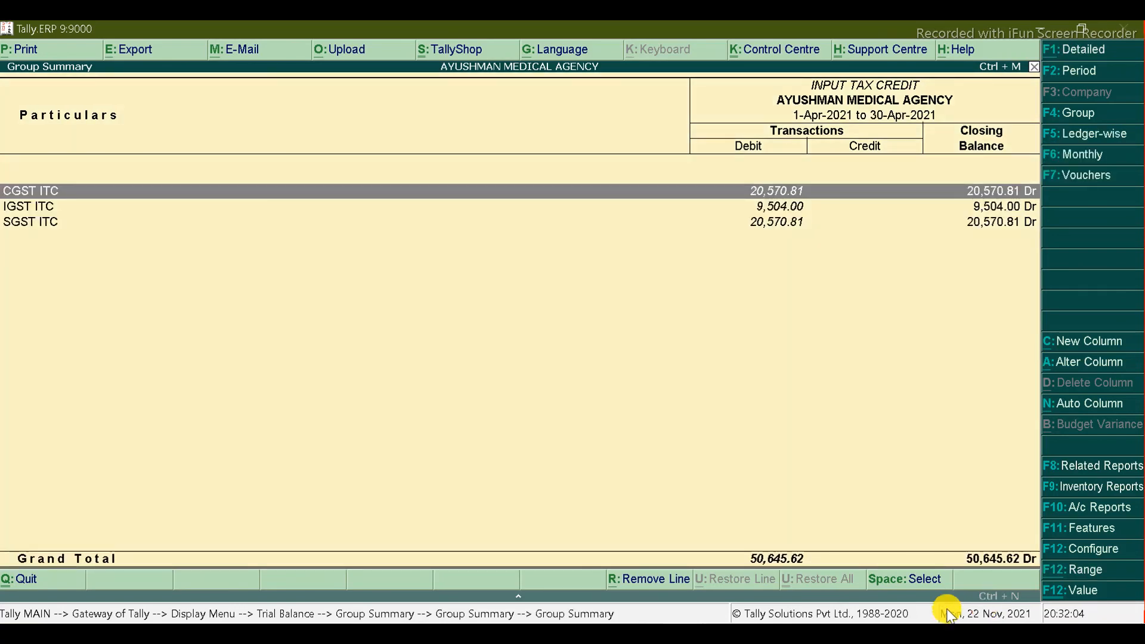
key(Escape)
key(Down)
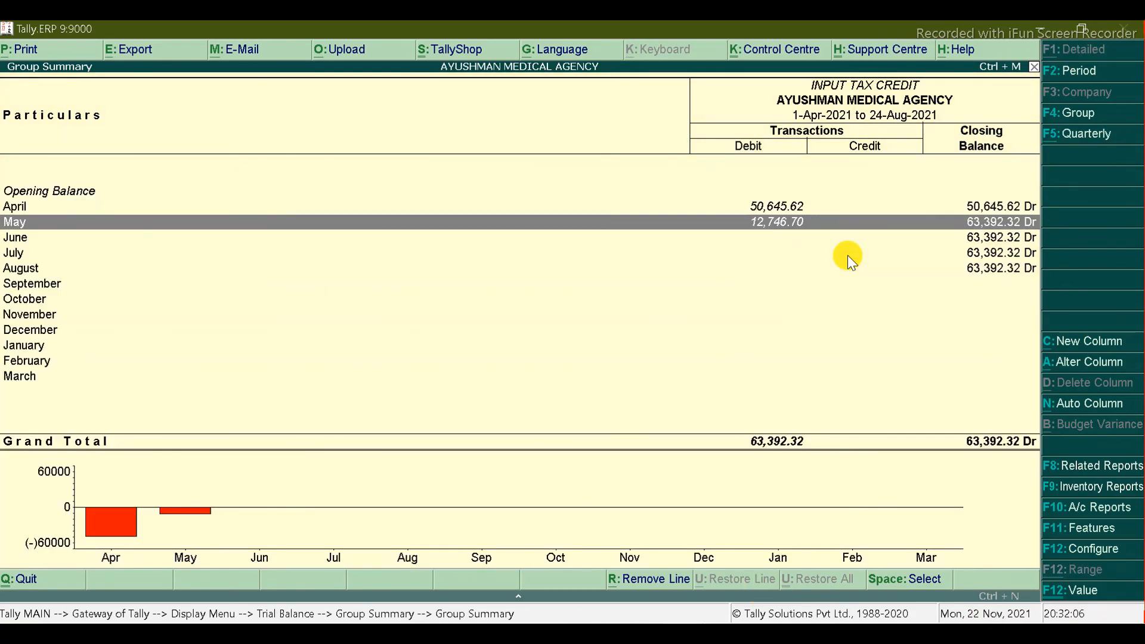
key(Return)
key(Escape)
key(Up)
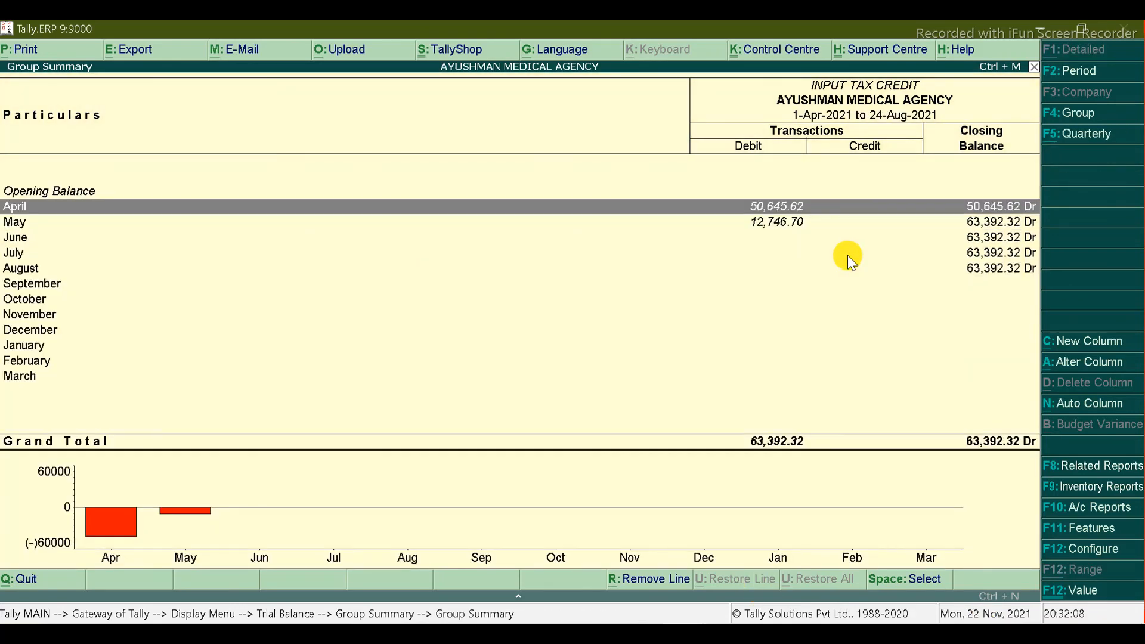
key(Return)
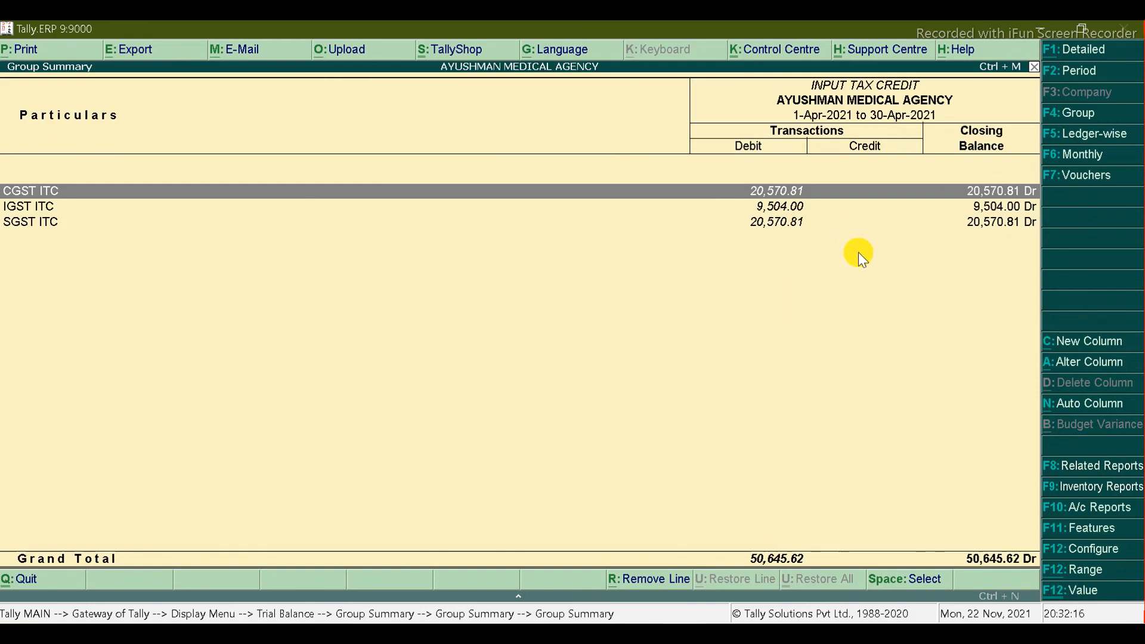
key(Escape)
key(Down)
key(Return)
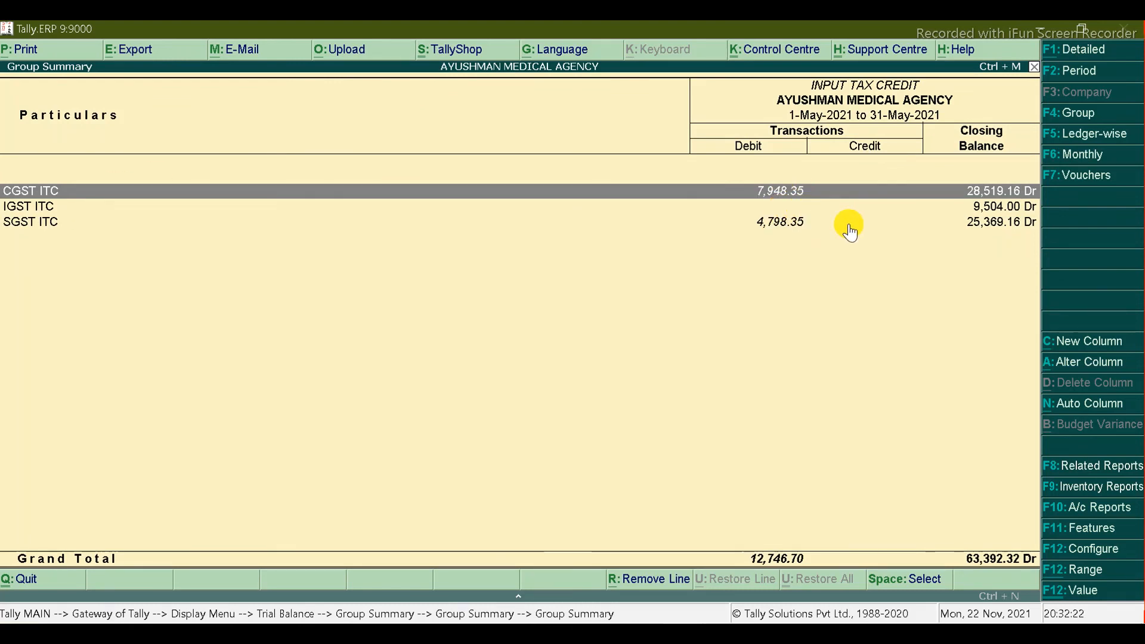
key(Escape)
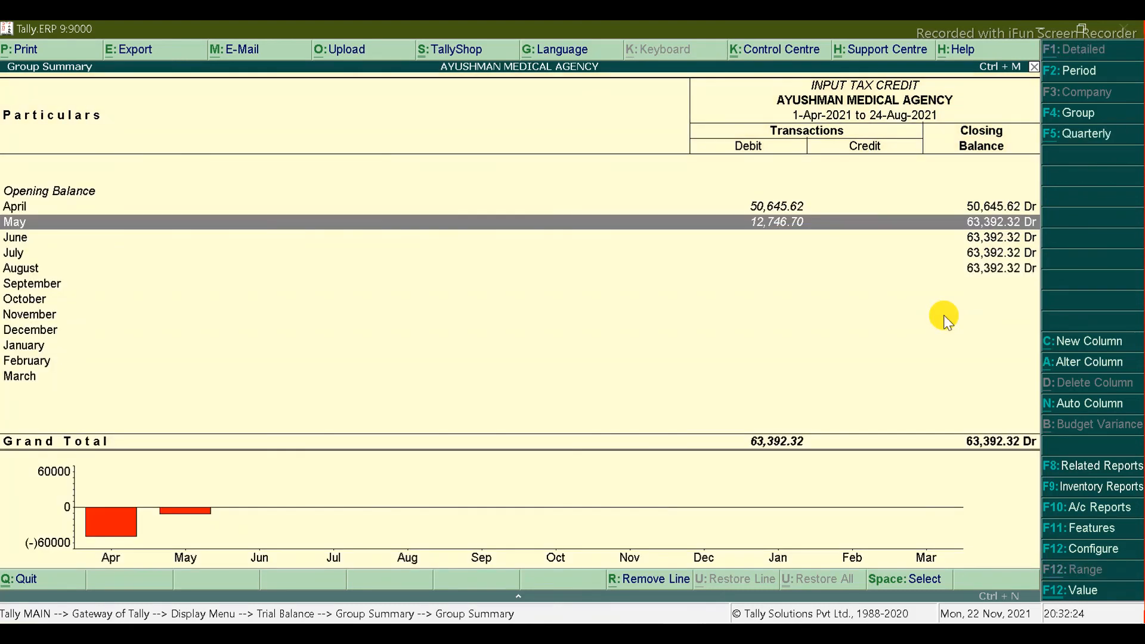
Step: Return to Current Liabilities from the trial balance and open the Duties & Taxes group
key(Escape)
key(Escape)
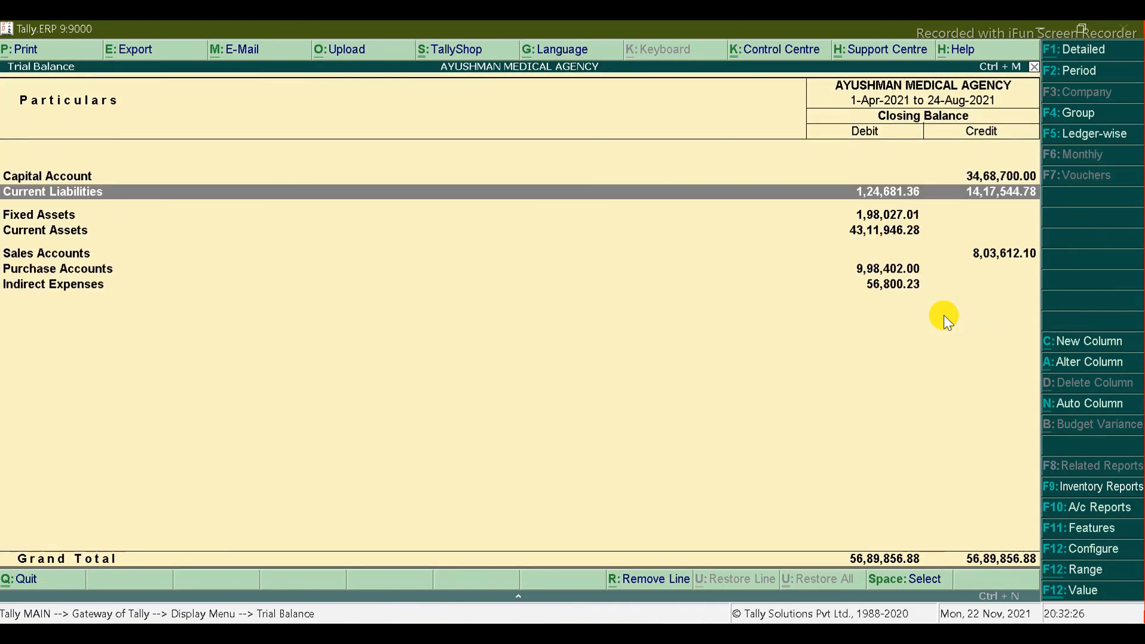
key(Return)
key(Down)
key(Down)
key(Up)
key(Up)
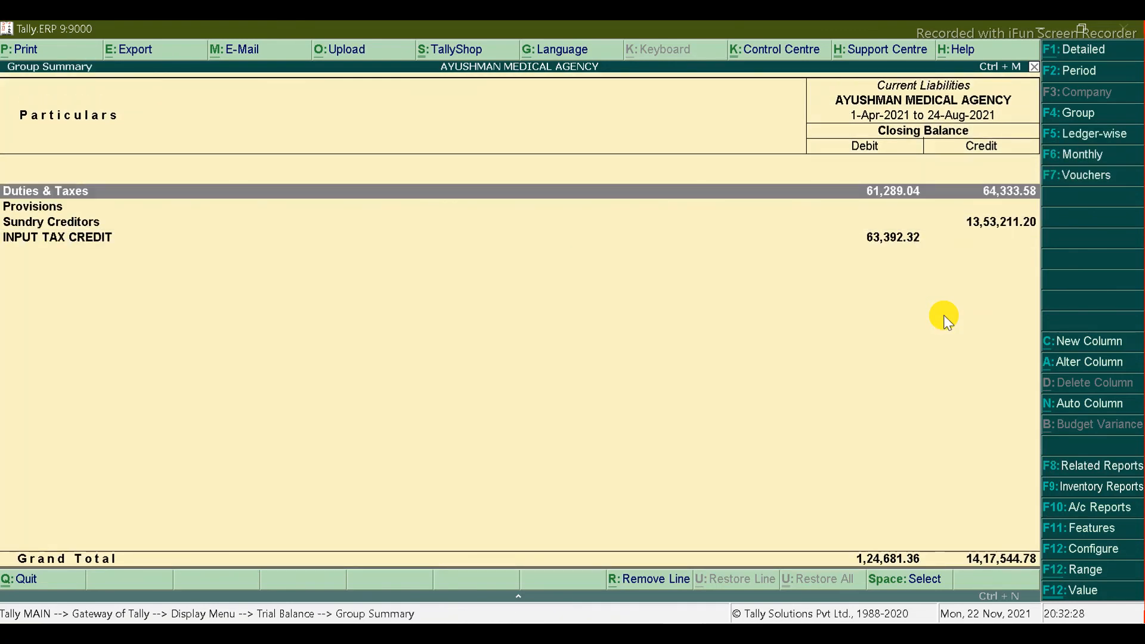
key(Return)
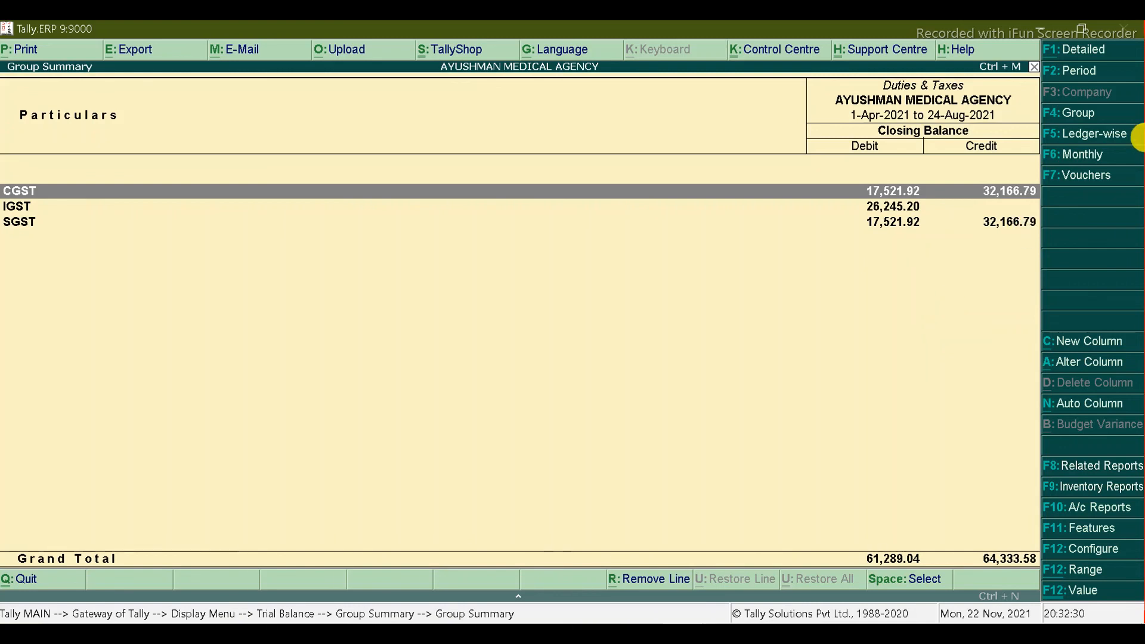
Step: Show Duties & Taxes month by month and examine the June, July and August balances
click(1100, 155)
key(Up)
key(Up)
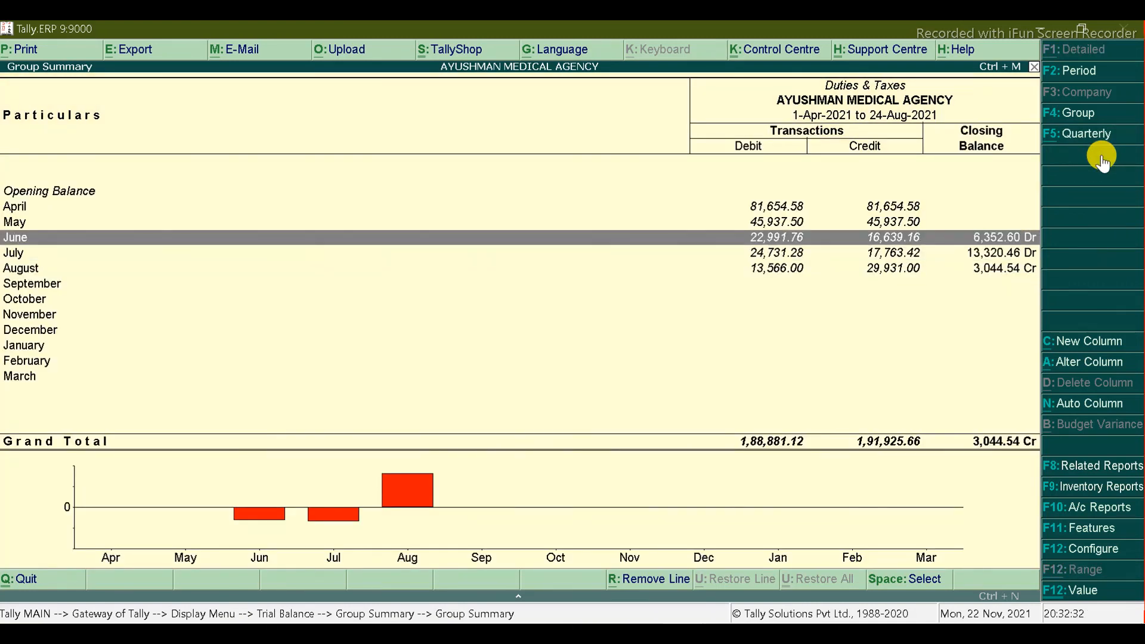
key(Down)
key(Down)
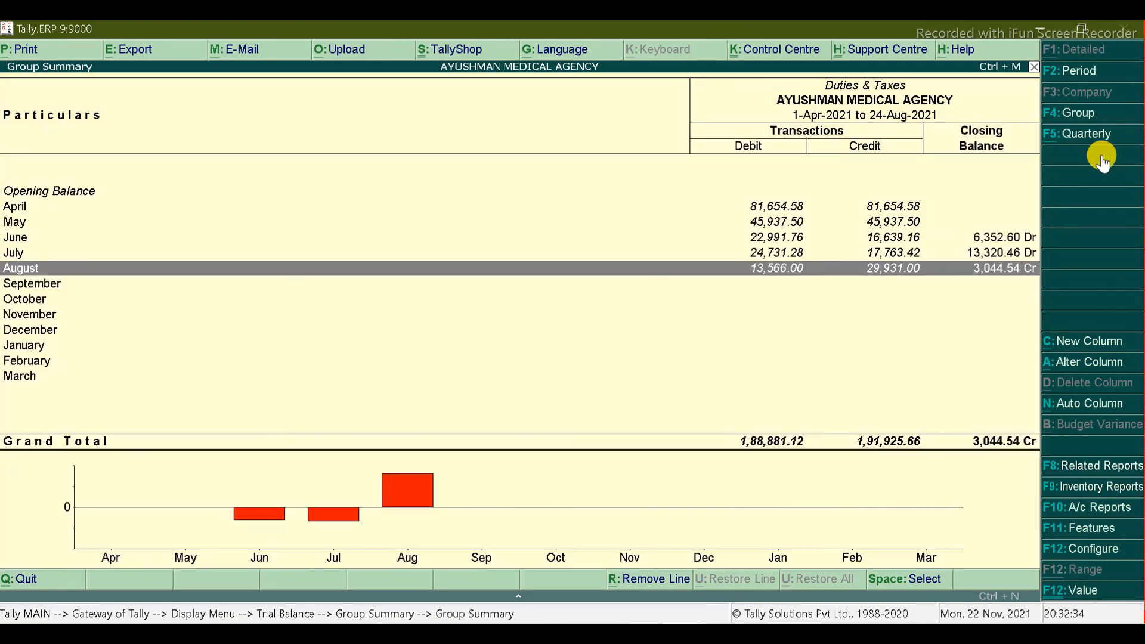
Step: Examine the June balance of Duties & Taxes and the closing balances of its CGST, IGST and SGST ledger groups
key(Up)
key(Up)
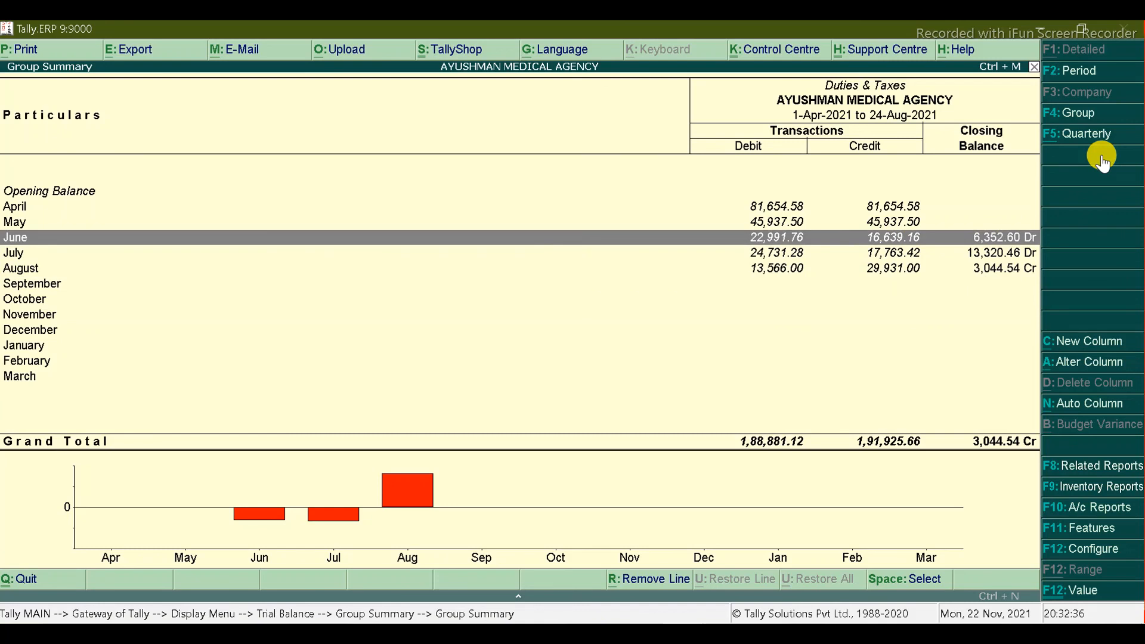
key(Escape)
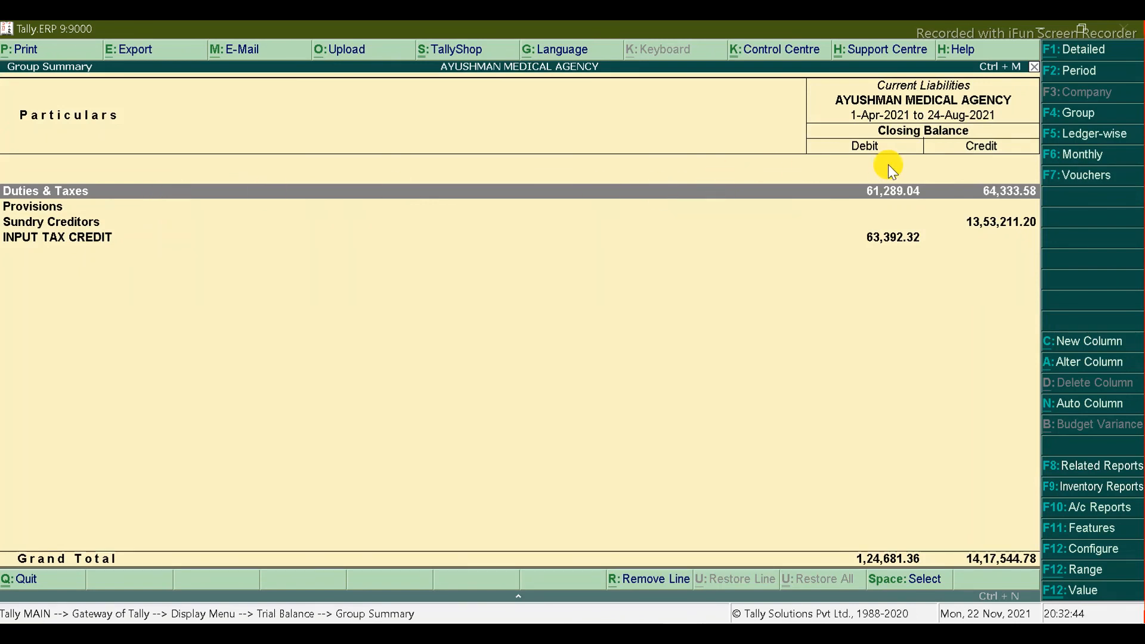
key(Return)
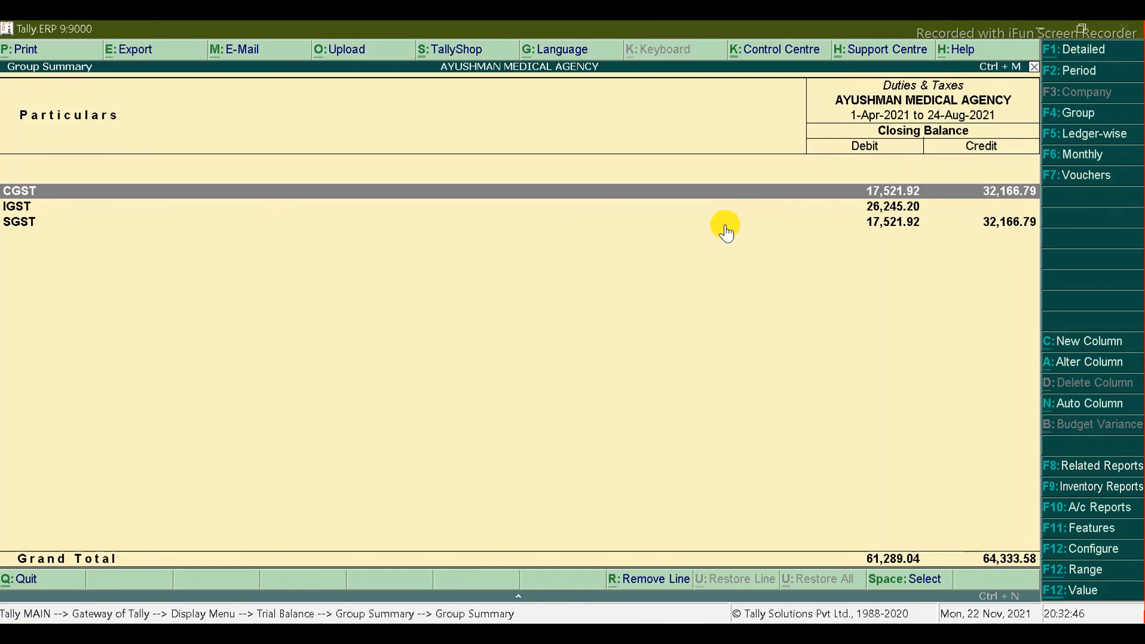
key(Escape)
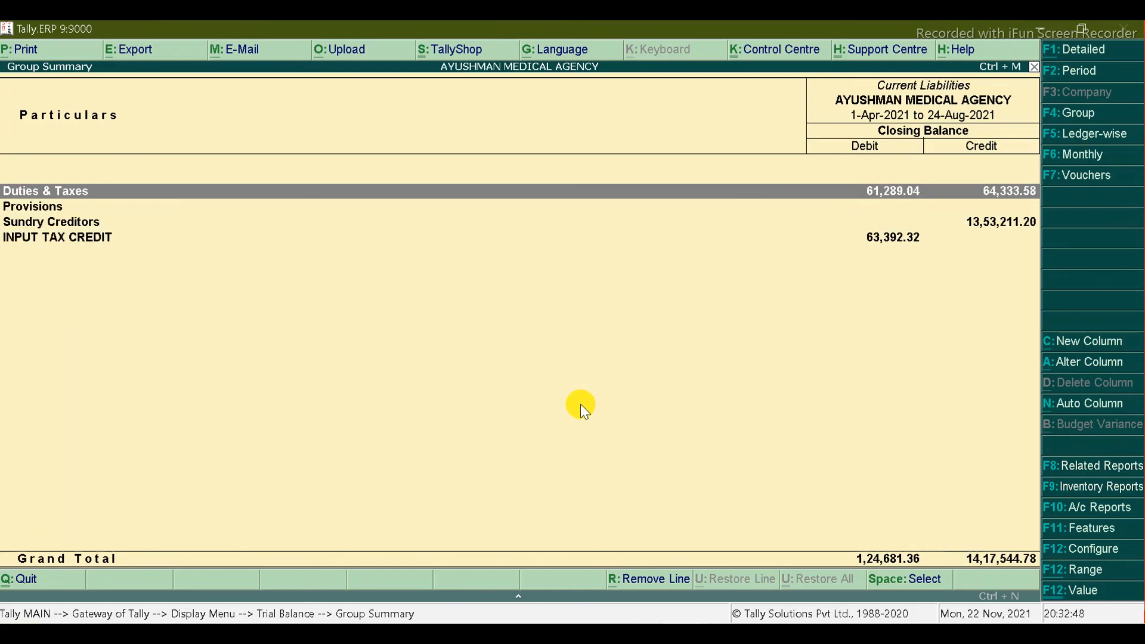
Step: Close the Current Liabilities summary and the trial balance, returning to the Gateway of Tally
key(Escape)
key(Escape)
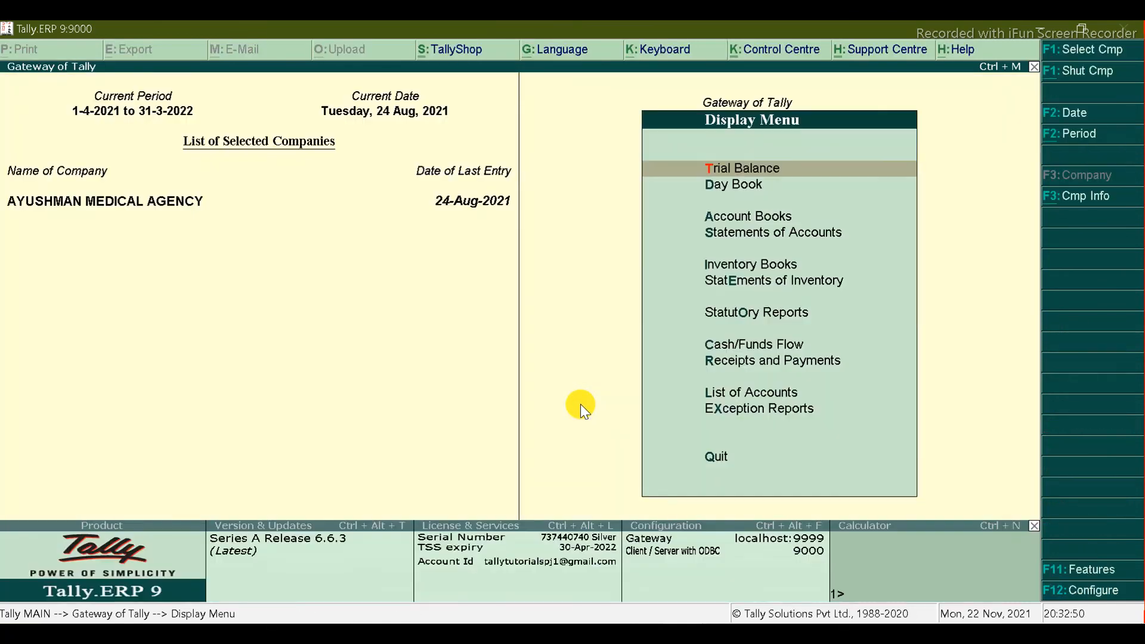
key(Escape)
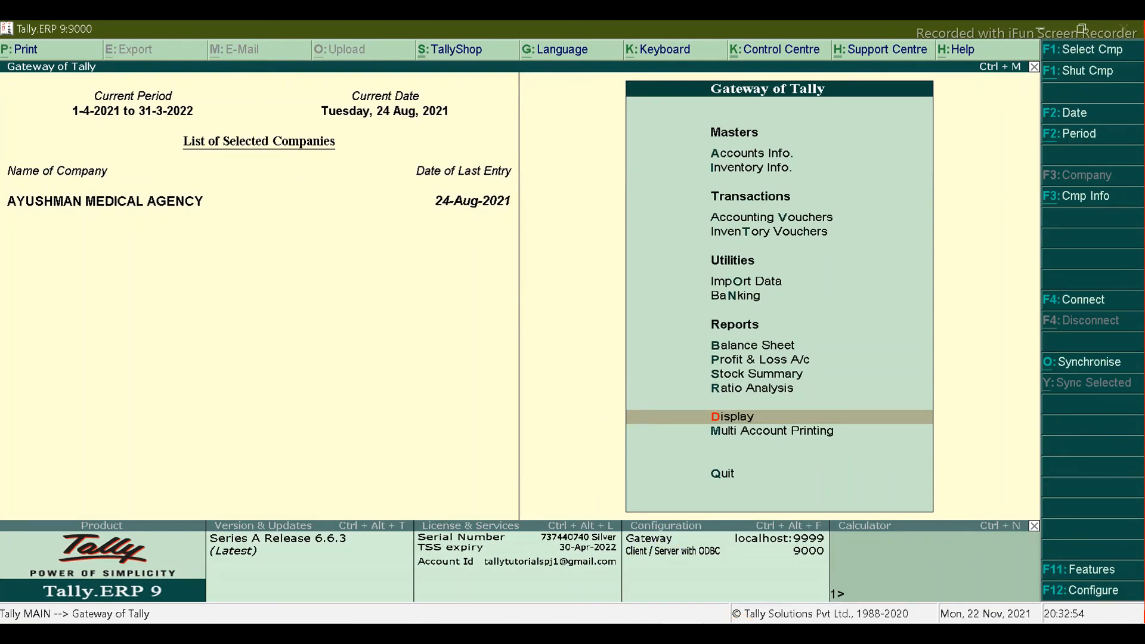
Step: Switch to the browser and look through the uploaded videos of the professional prime YouTube channel
key(alt+Tab)
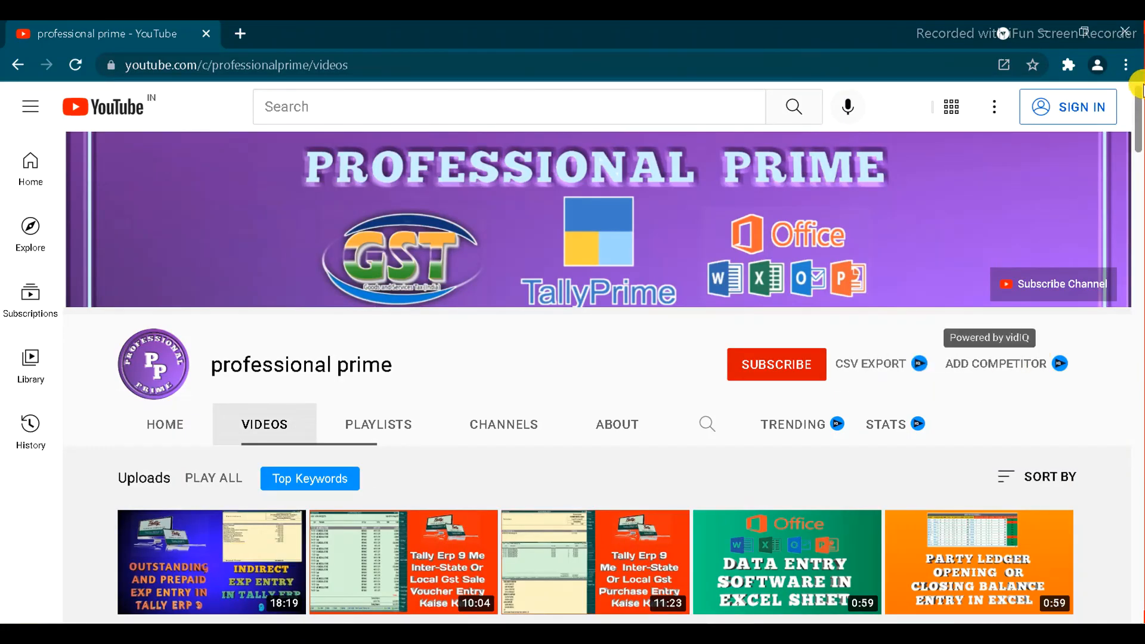
drag(1137, 86, 1127, 56)
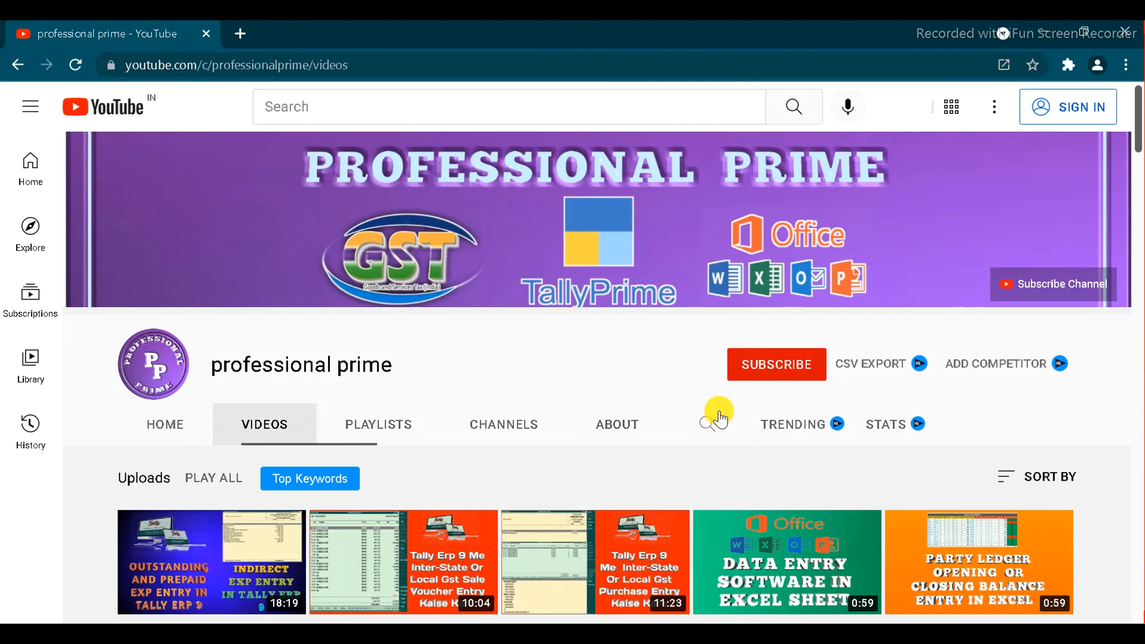
click(1141, 309)
click(1141, 309)
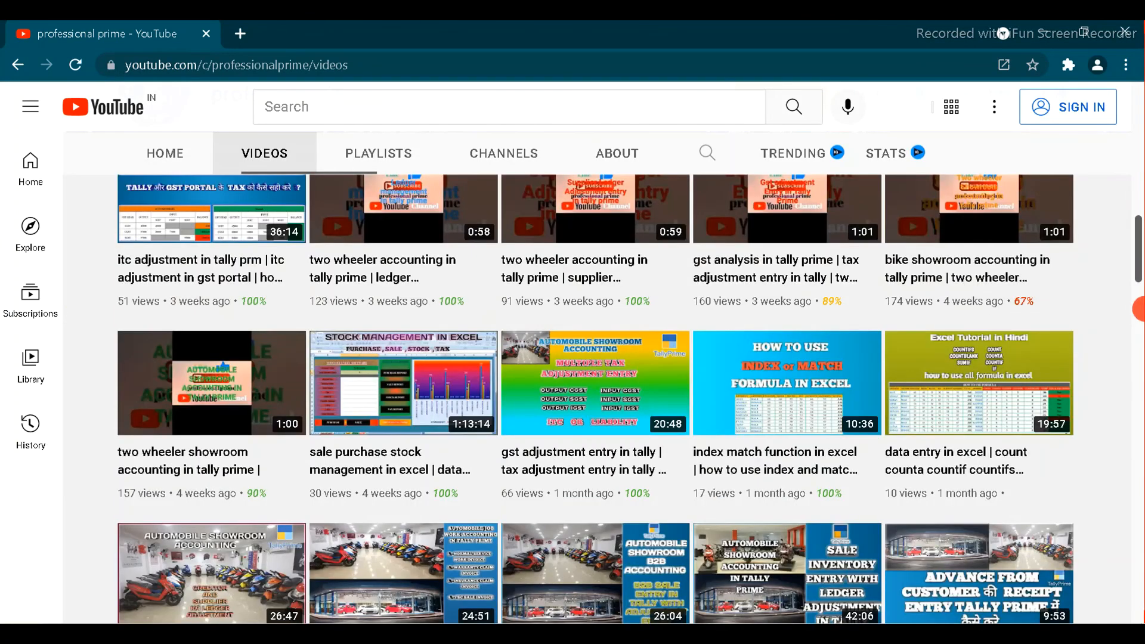
click(1140, 404)
click(1140, 404)
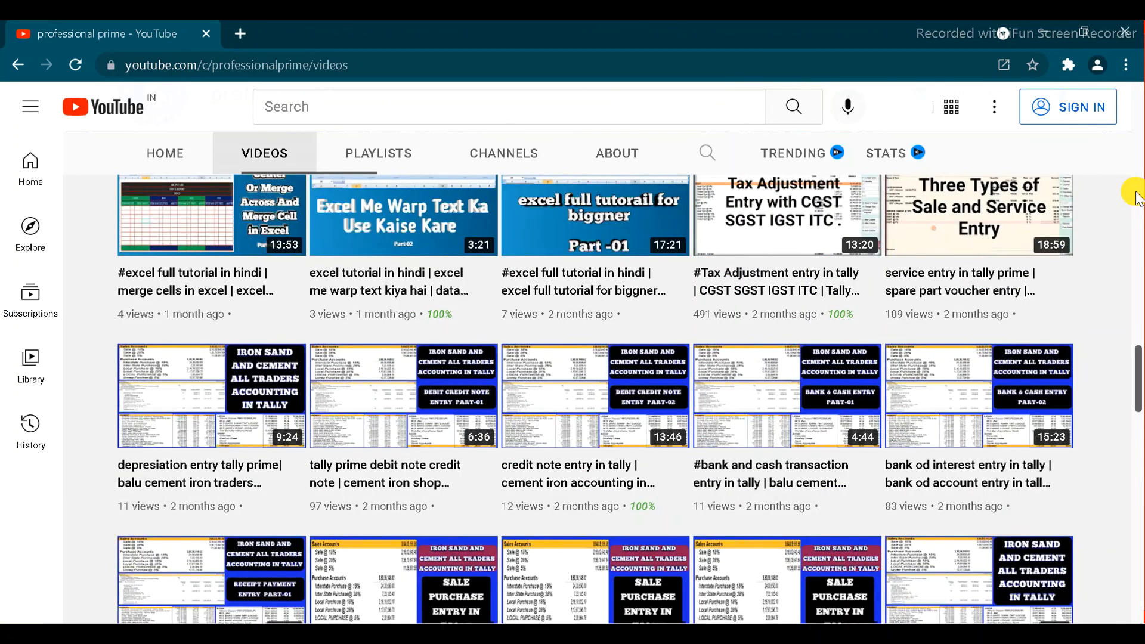